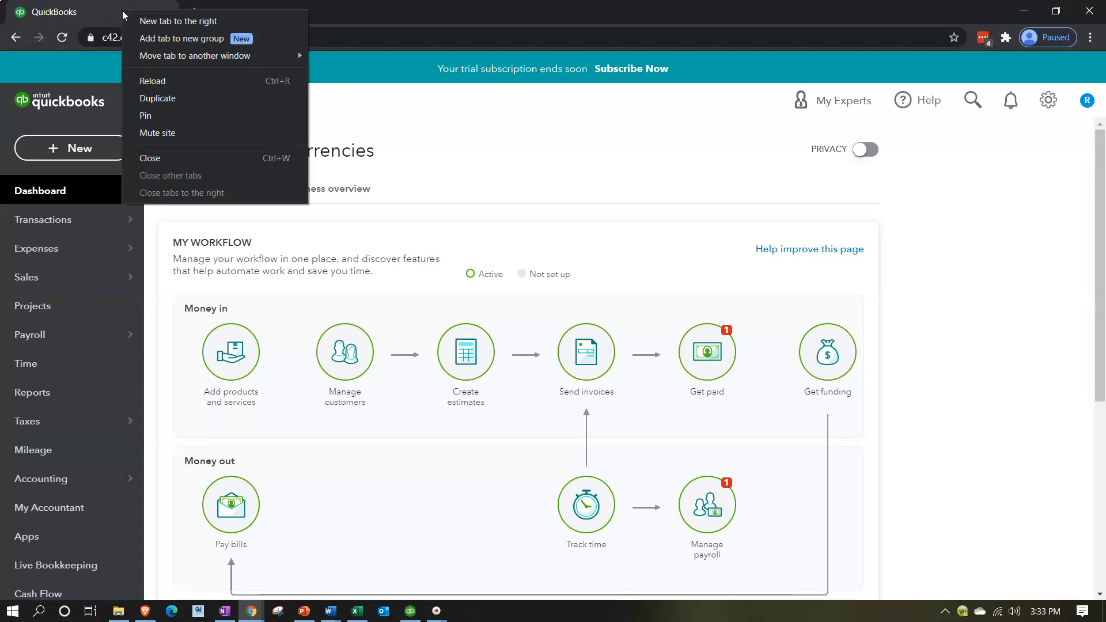
# - Duplicate the QuickBooks browser tab twice so that three tabs of the company file are open
pyautogui.click(144, 100)
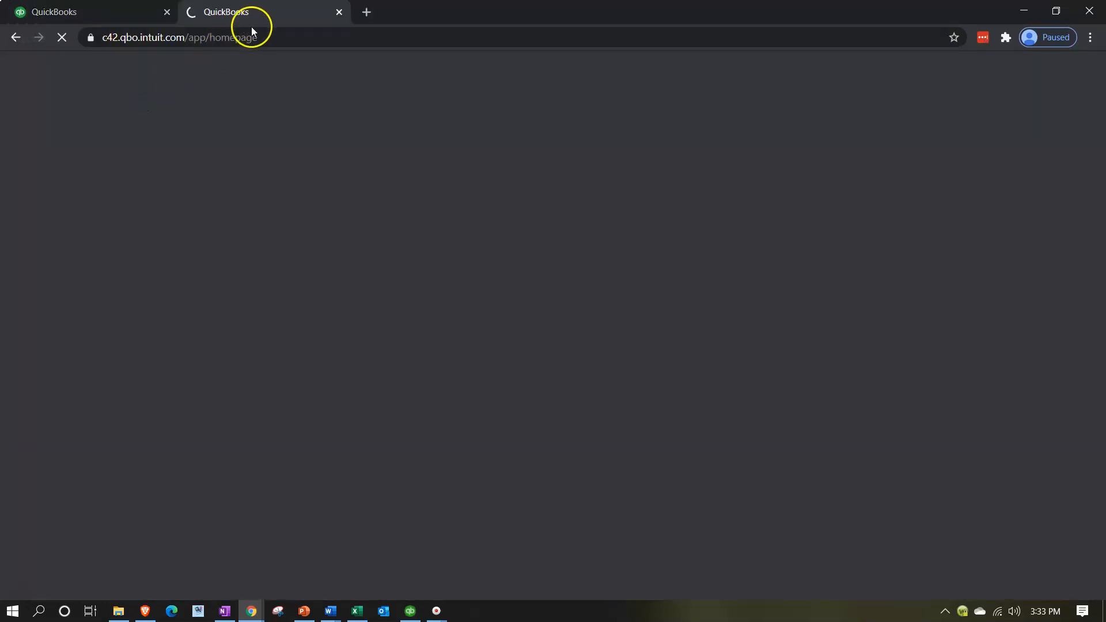
pyautogui.rightClick(269, 17)
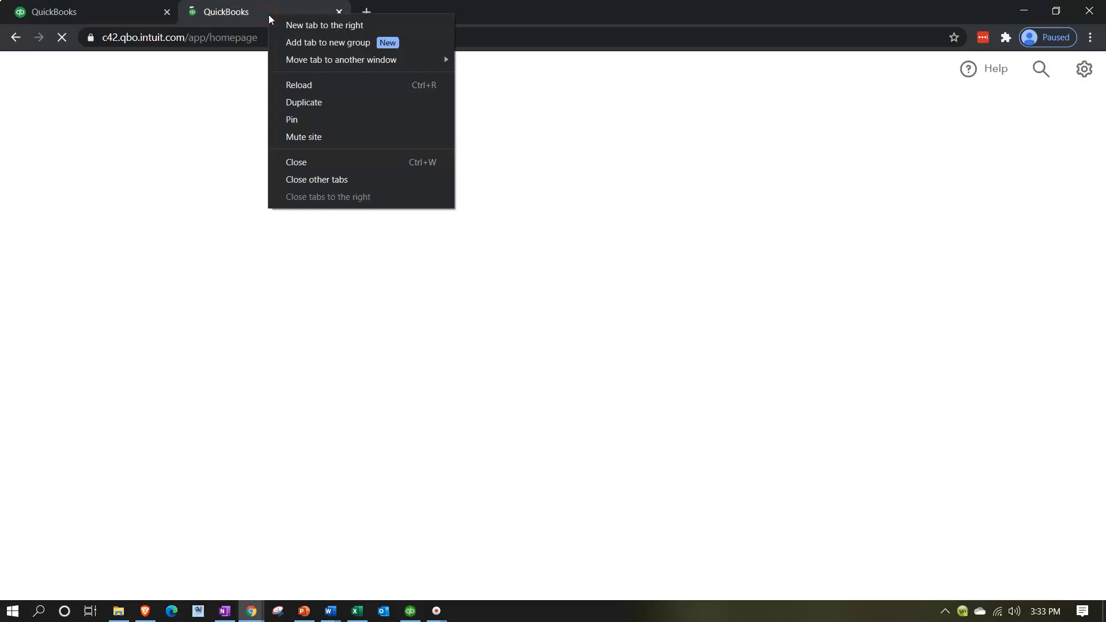
pyautogui.click(296, 100)
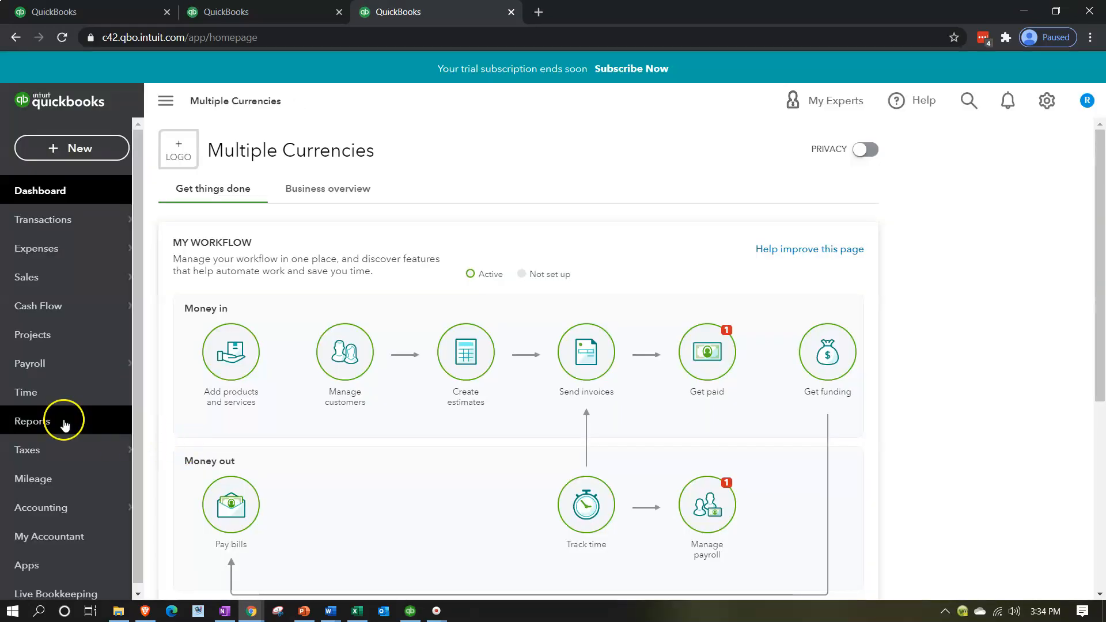
# - Run the Profit and Loss report for 1/1/2020 to 12/31/2020 in the third tab and hide the navigation sidebar
pyautogui.click(64, 424)
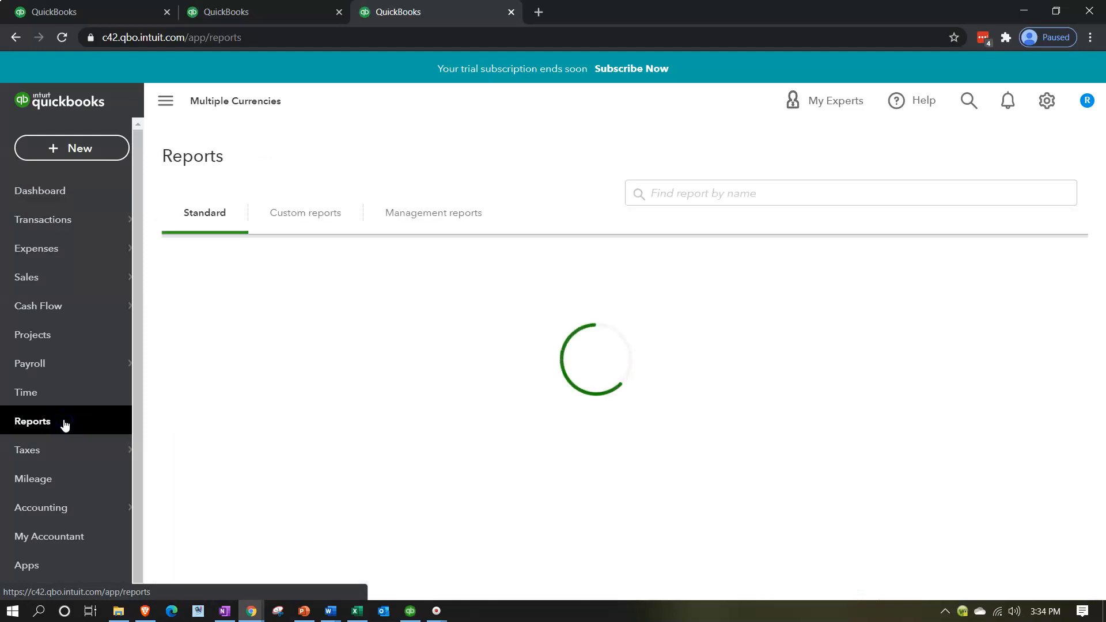
pyautogui.click(271, 481)
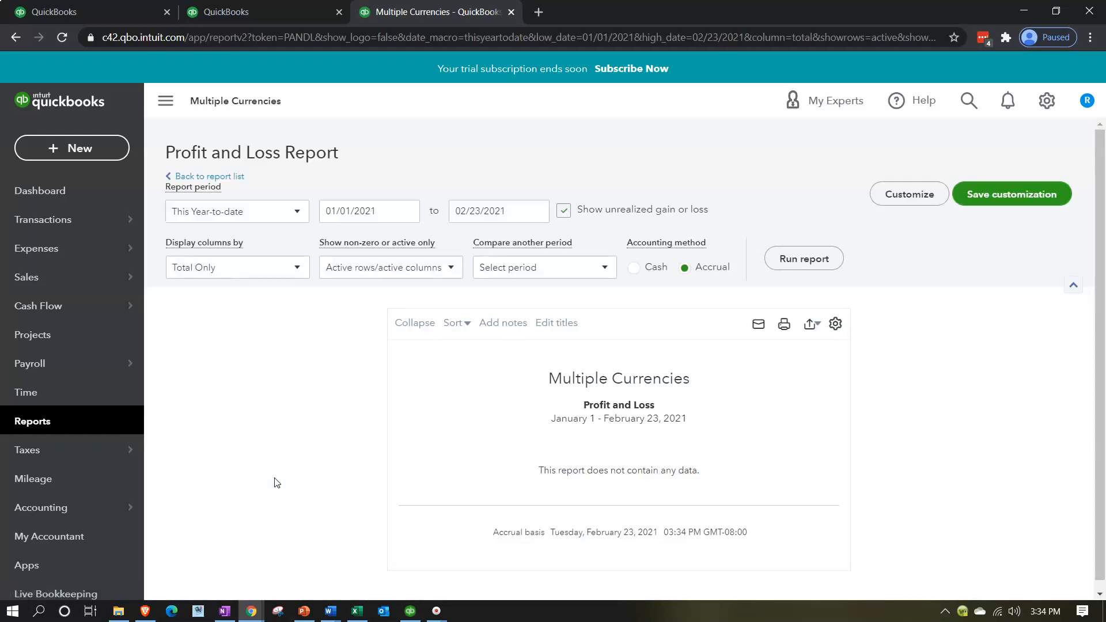
pyautogui.click(375, 213)
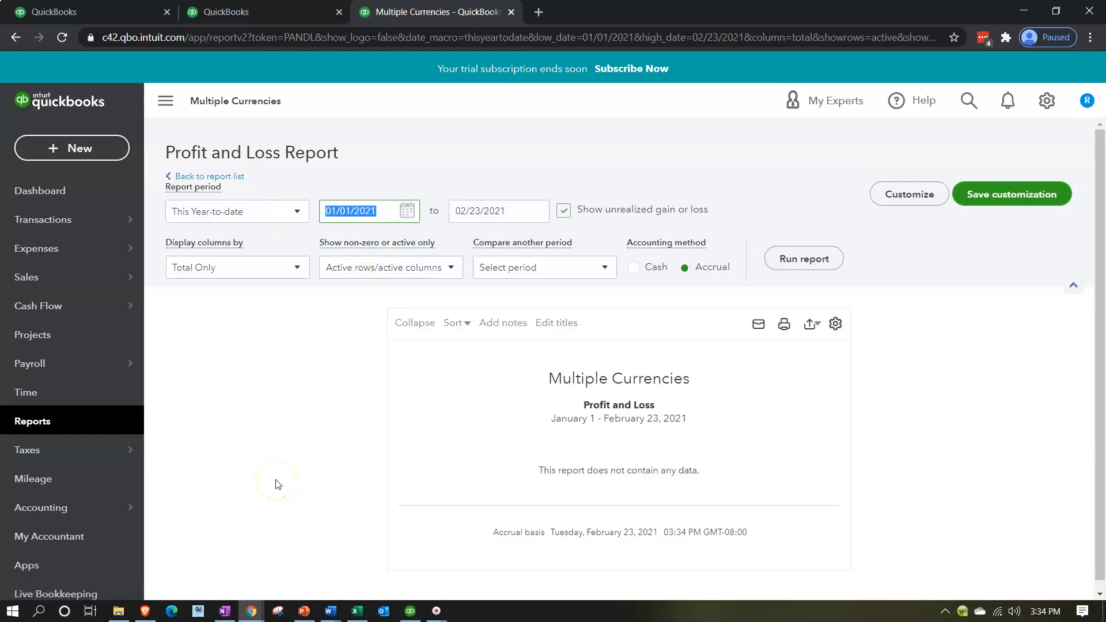
pyautogui.write('1/1/2020')
pyautogui.press('Tab')
pyautogui.write('12/31/2020')
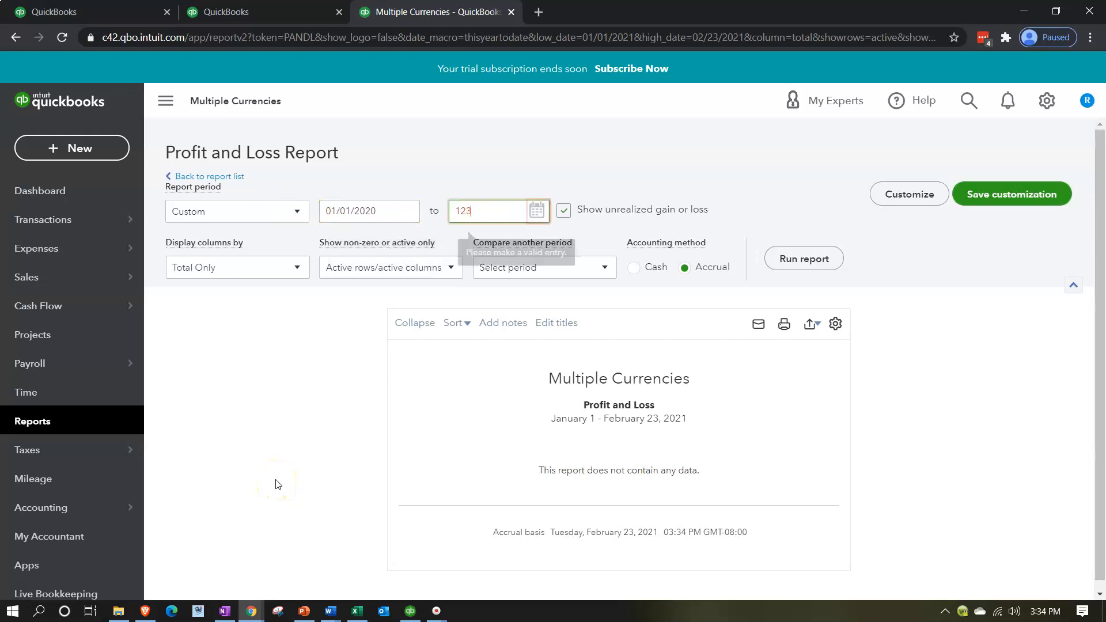
pyautogui.press('Tab')
pyautogui.click(802, 259)
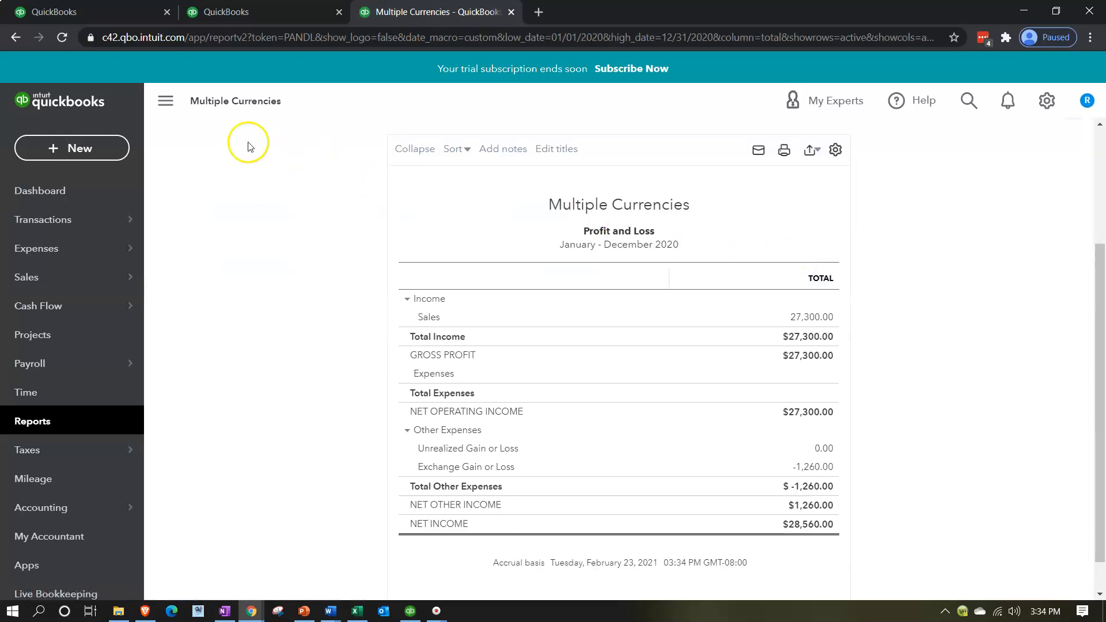
pyautogui.click(166, 101)
pyautogui.hotkey('ctrl', '+')
pyautogui.hotkey('ctrl', '+')
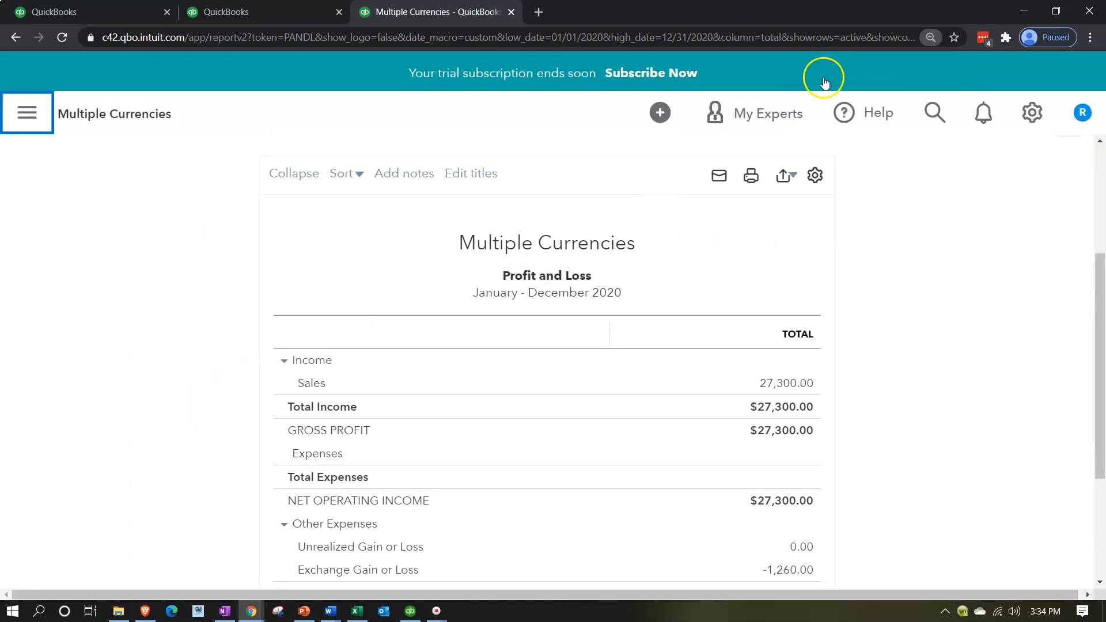
# - Run the Balance Sheet report for 01/01/2020 to 12/31/2020 in the second tab and hide the navigation sidebar
pyautogui.click(292, 14)
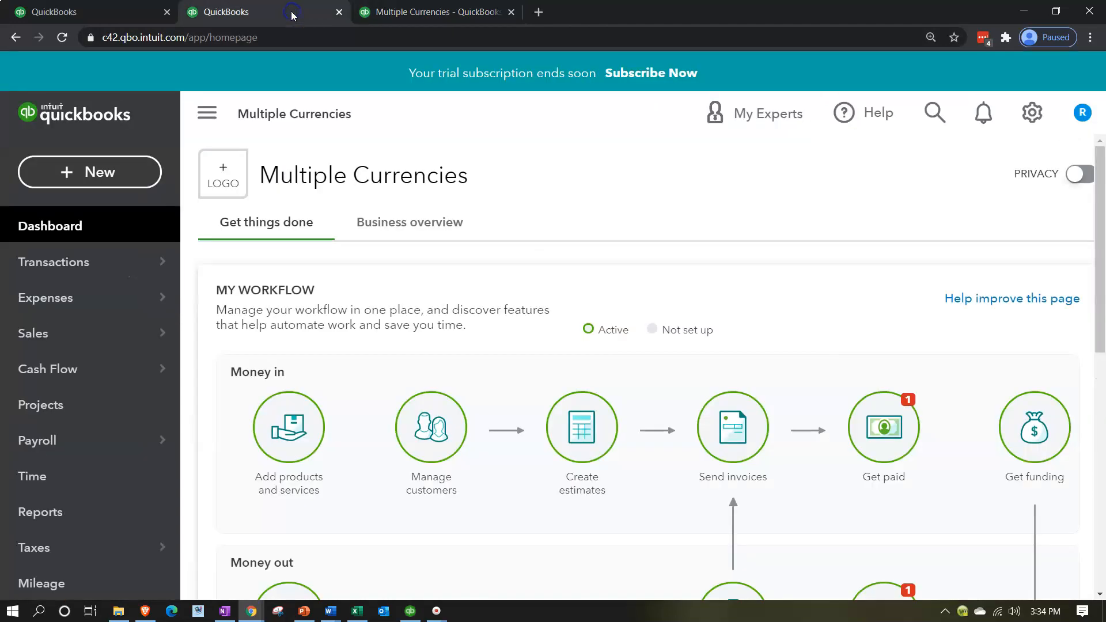
pyautogui.click(94, 509)
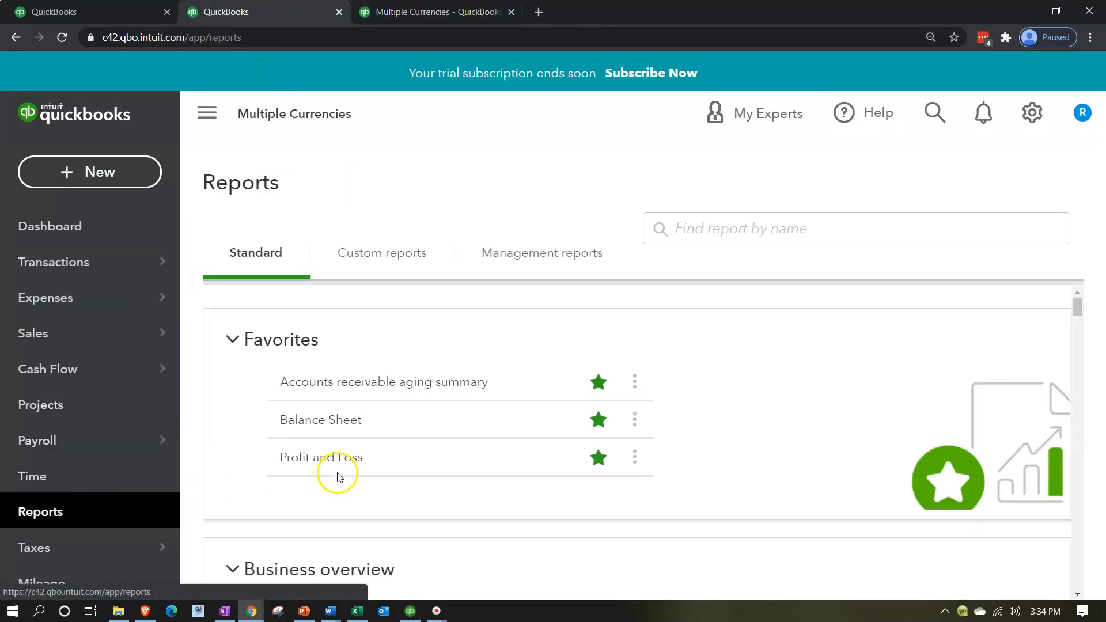
pyautogui.click(318, 508)
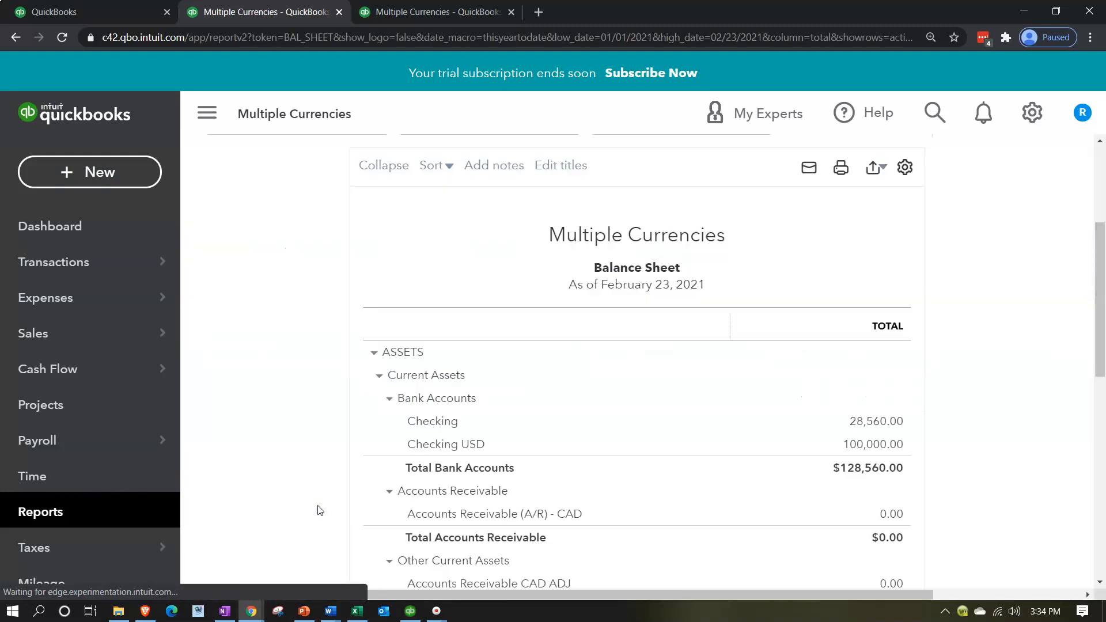
pyautogui.moveTo(456, 249); pyautogui.dragTo(382, 242)
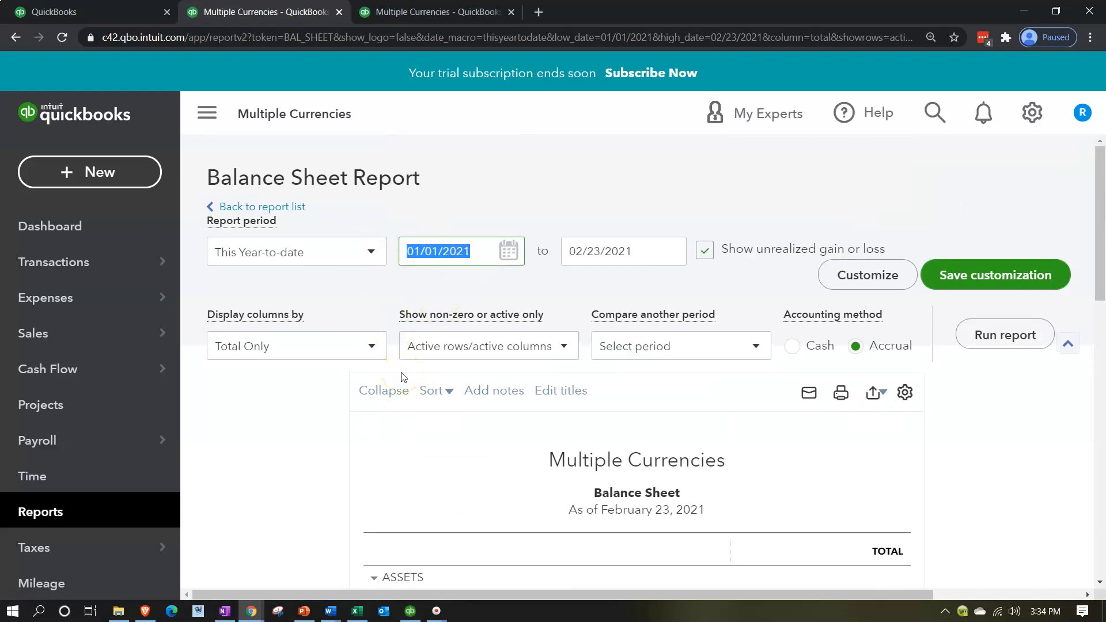
pyautogui.write('01012020')
pyautogui.press('Tab')
pyautogui.write('12/31/2020')
pyautogui.press('Tab')
pyautogui.click(986, 328)
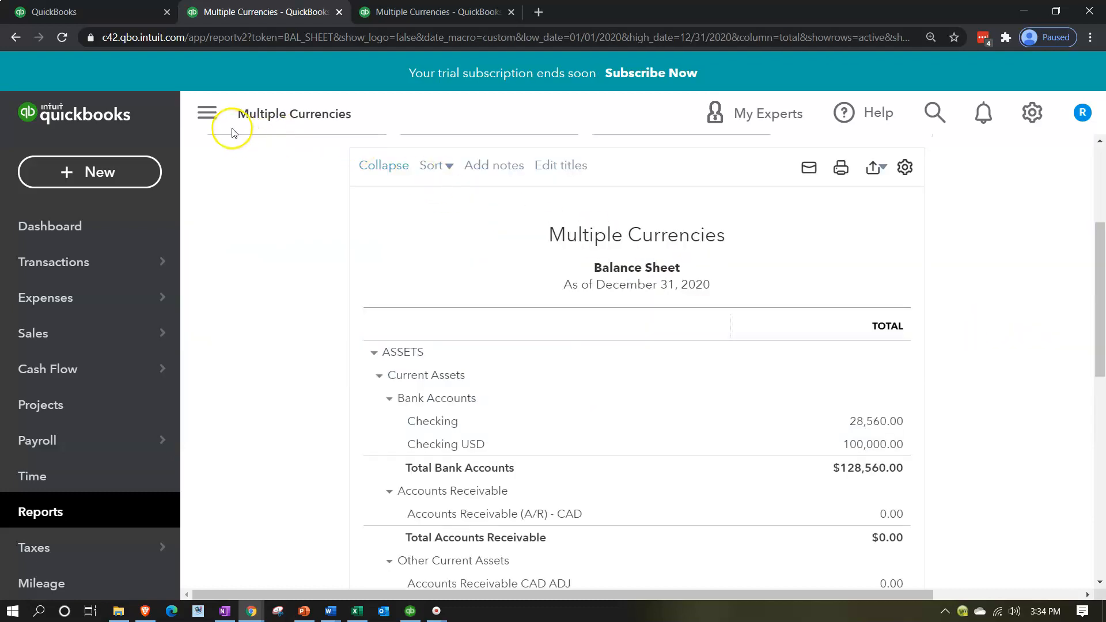
pyautogui.click(206, 113)
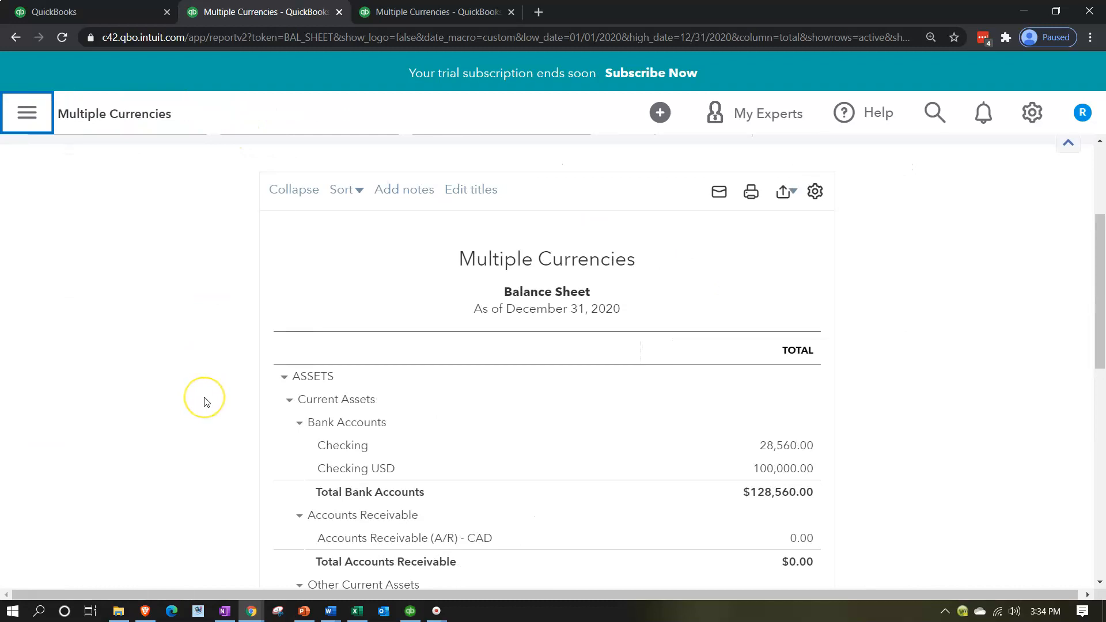
# - Review the balance sheet's asset, liability and equity lines, and look over the forms available for new transactions
pyautogui.scroll(-5, 206, 401)
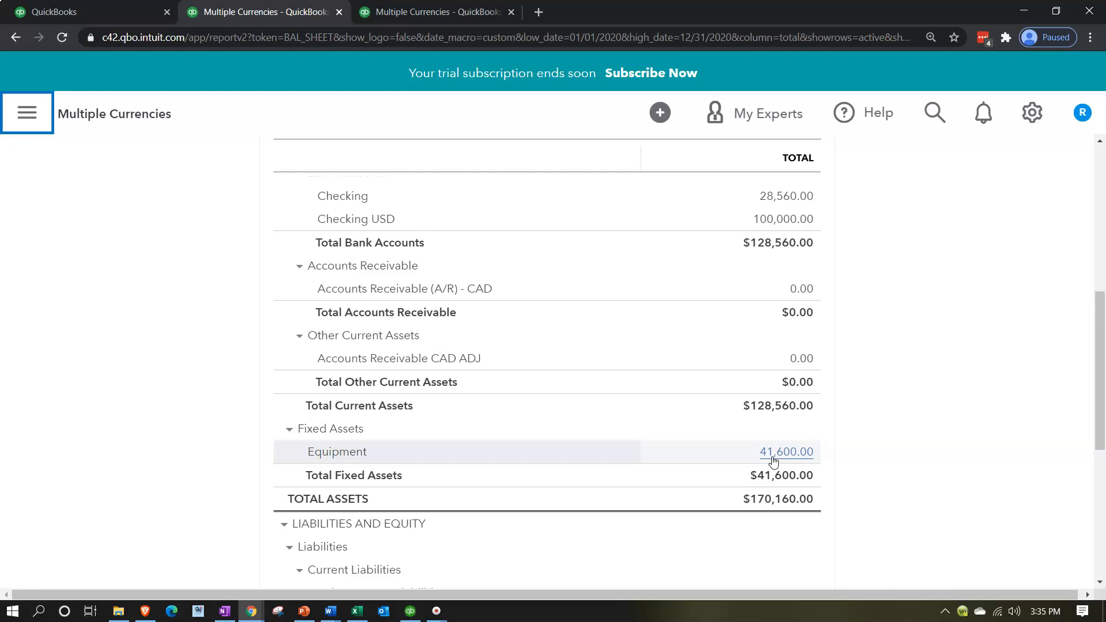
pyautogui.scroll(-3, 773, 461)
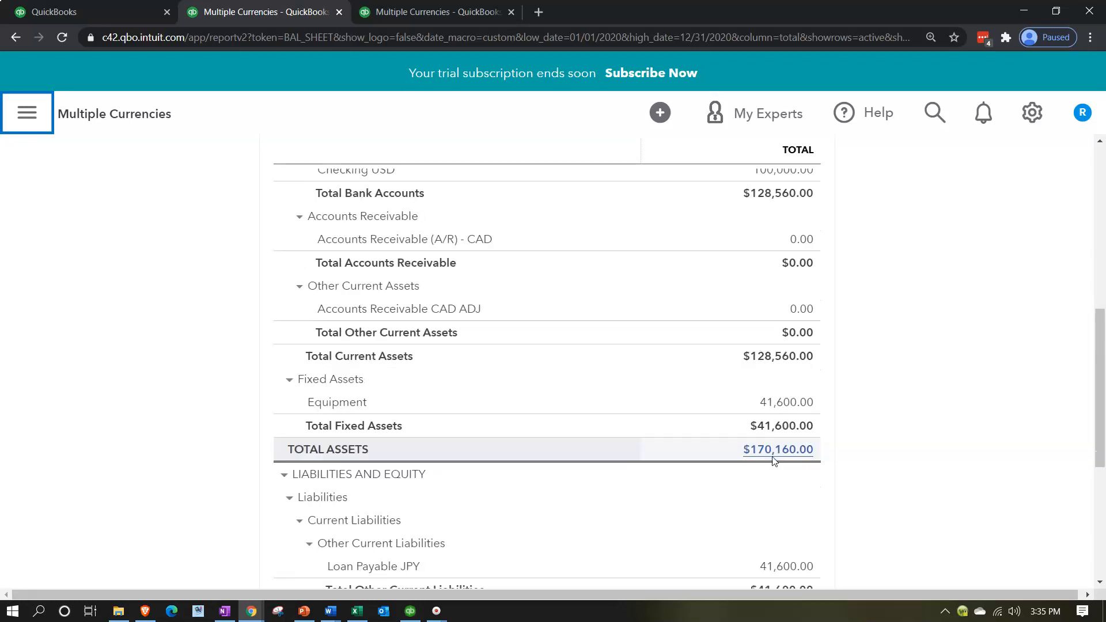
pyautogui.scroll(-1, 773, 461)
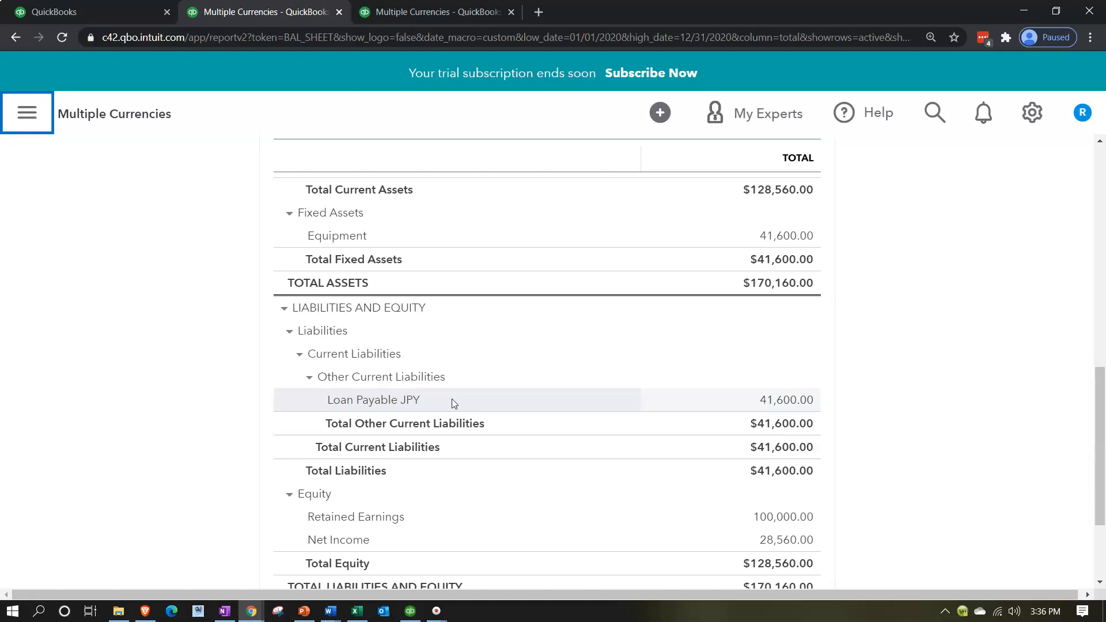
pyautogui.click(121, 14)
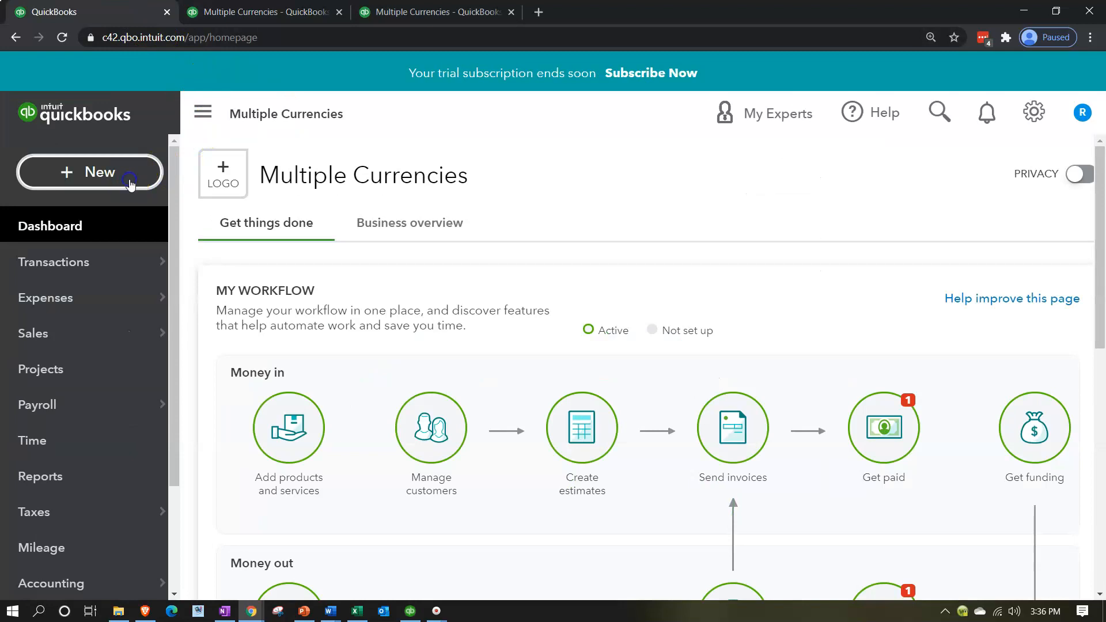
pyautogui.click(129, 177)
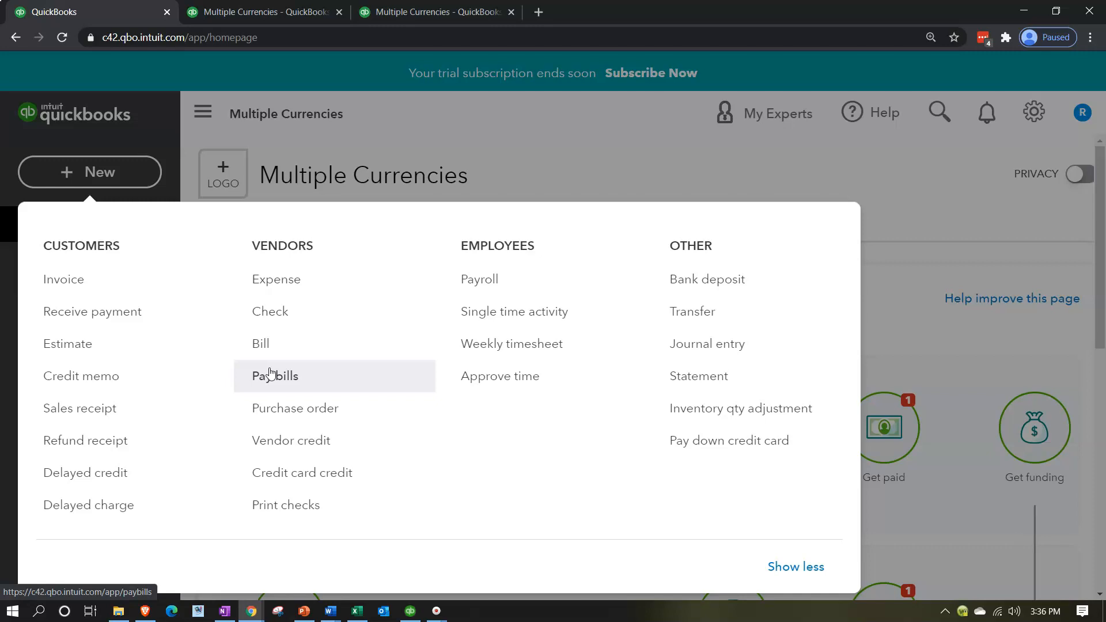
pyautogui.click(545, 118)
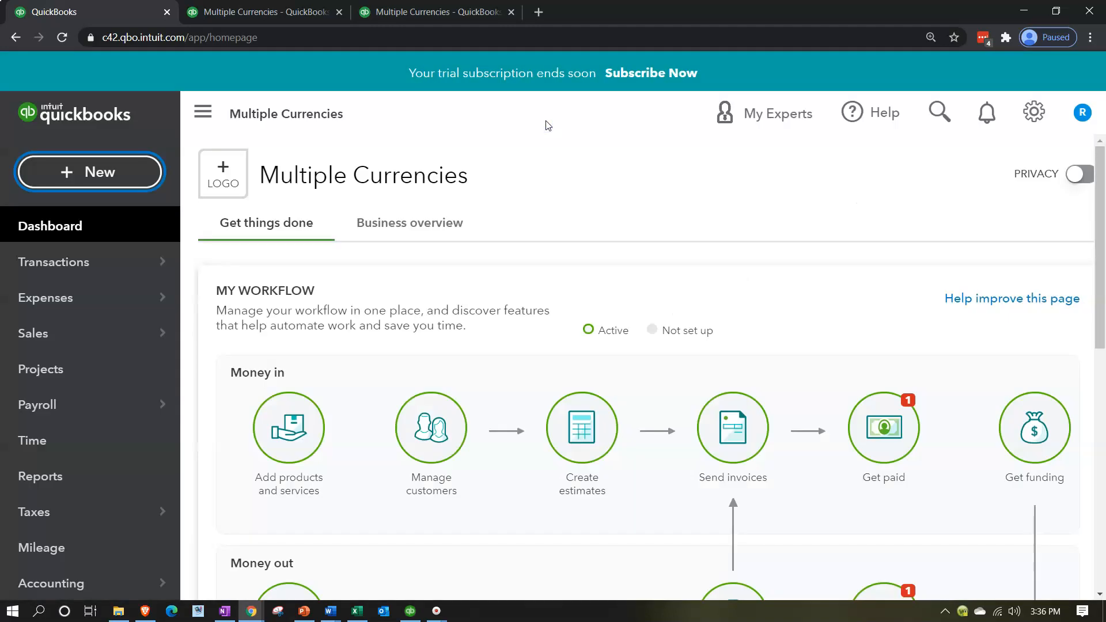
pyautogui.click(294, 12)
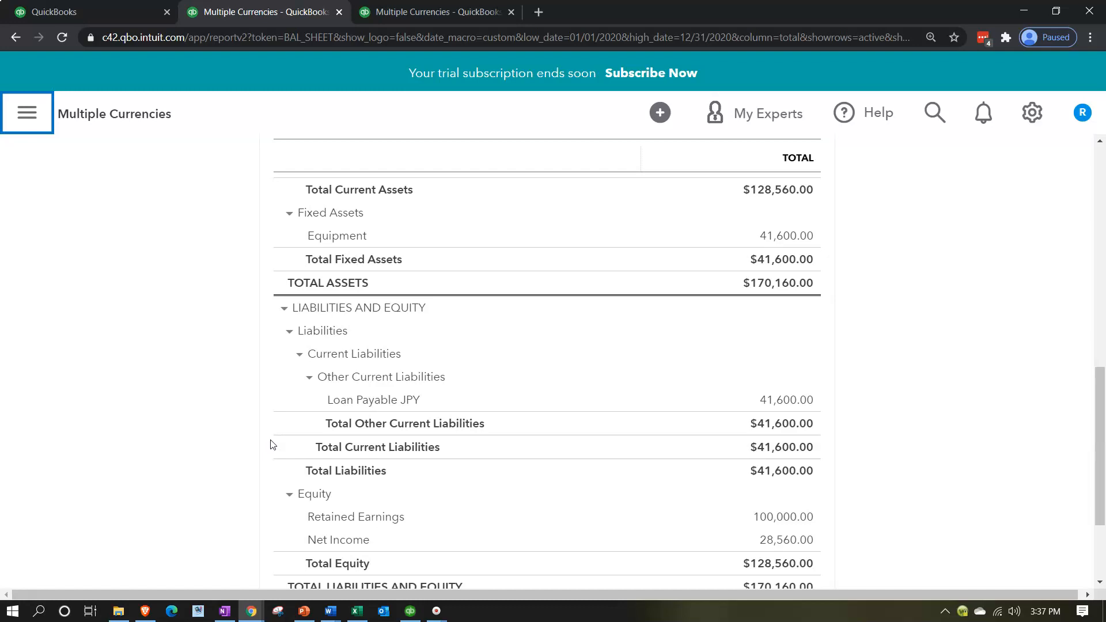
# - Switch to the Excel workbook and check the ending balances of Machinery and Loan Payable (JPY)
pyautogui.click(357, 610)
pyautogui.click(712, 392)
pyautogui.click(898, 379)
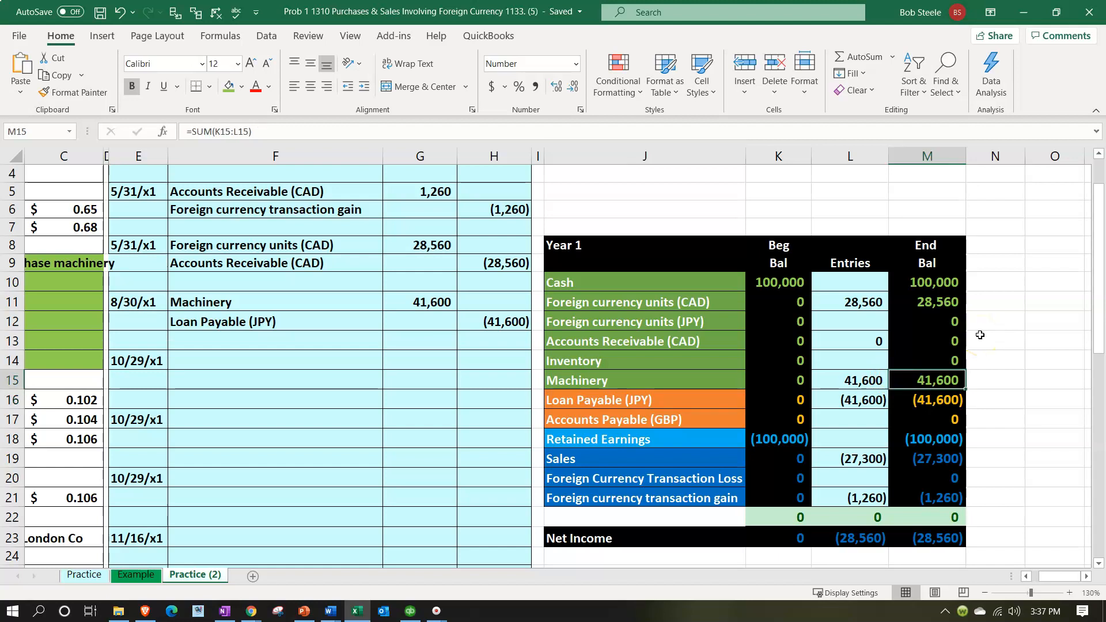
pyautogui.press('Down')
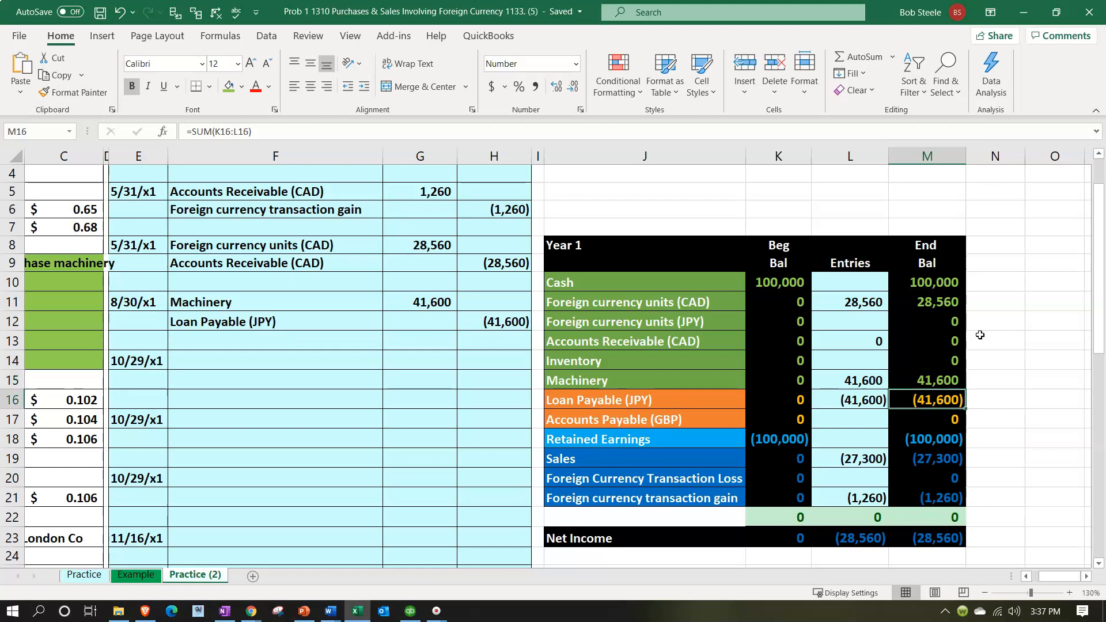
# - Examine the Japanese machinery contract data and JPY spot rates beside the first 10/29/x1 journal entry
pyautogui.press('Left')
pyautogui.press('Left')
pyautogui.press('Left')
pyautogui.press('Left')
pyautogui.press('Left')
pyautogui.press('Left')
pyautogui.press('Left')
pyautogui.press('Left')
pyautogui.press('Up')
pyautogui.press('Up')
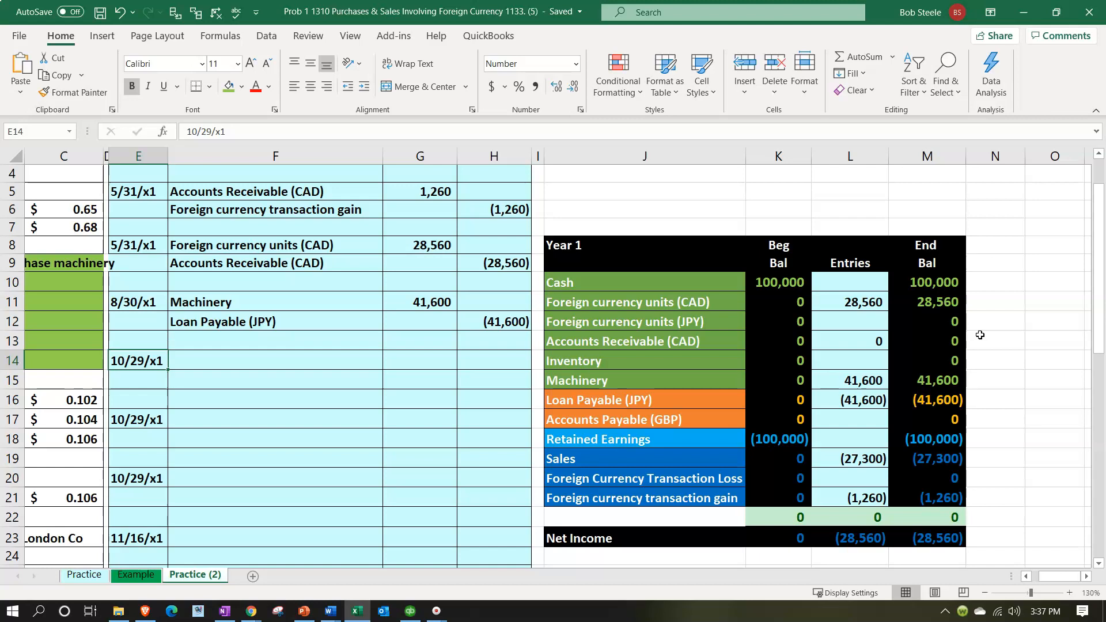
pyautogui.press('Left')
pyautogui.press('Left')
pyautogui.press('Left')
pyautogui.press('Left')
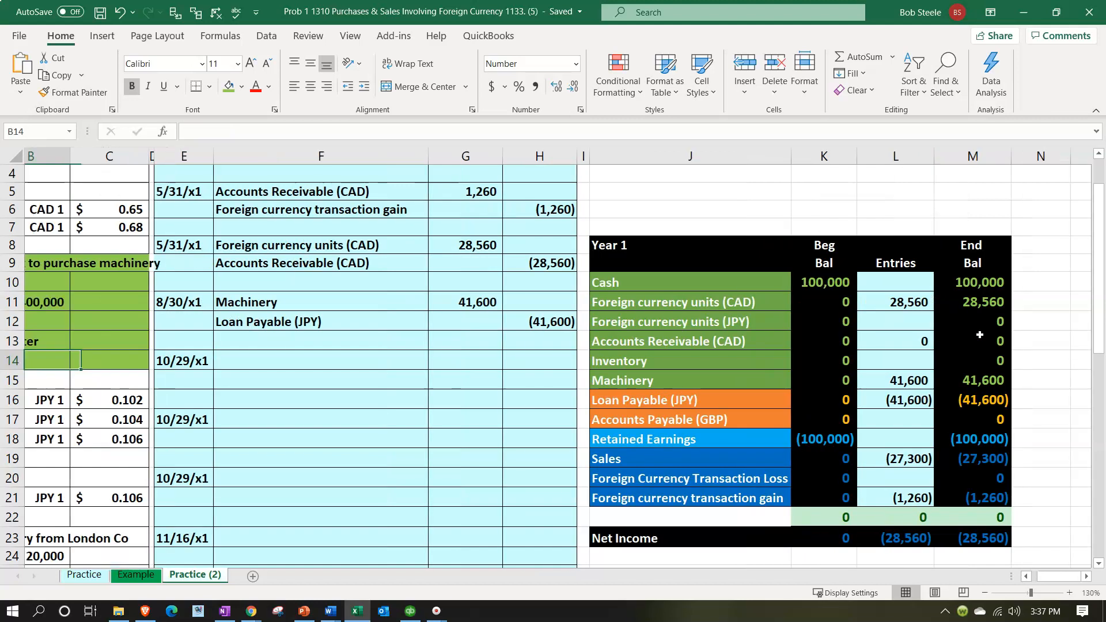
pyautogui.press('Right')
pyautogui.press('Right')
pyautogui.press('Right')
pyautogui.press('Right')
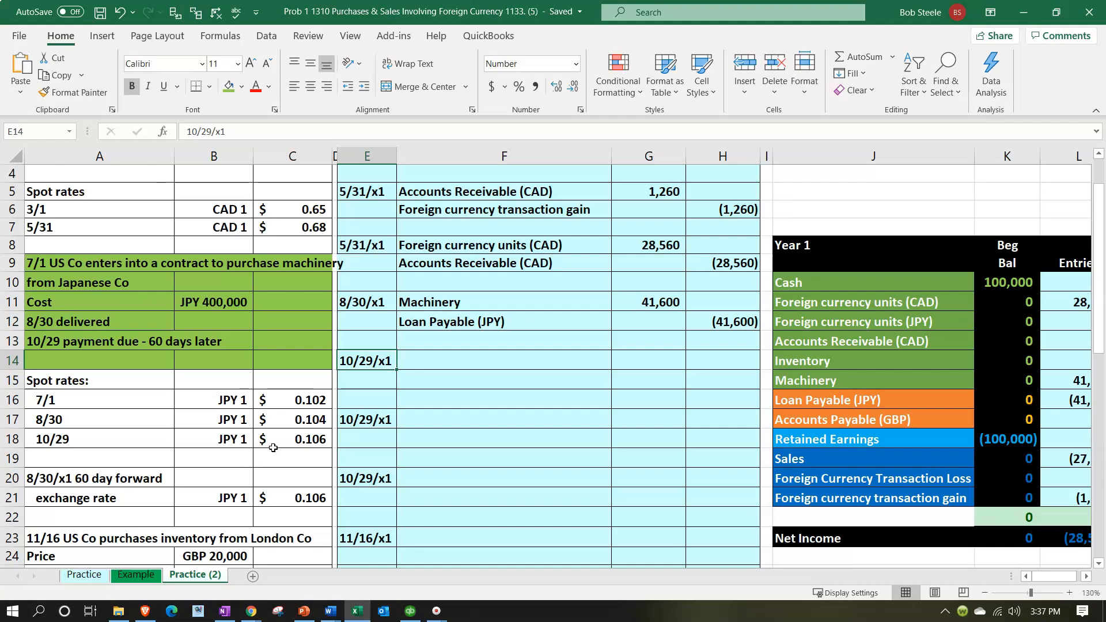
# - Compute 400,000 × .106 minus 41,600 in Calculator to get the loan's revaluation difference, and clear the display
pyautogui.moveTo(927, 70); pyautogui.dragTo(876, 203)
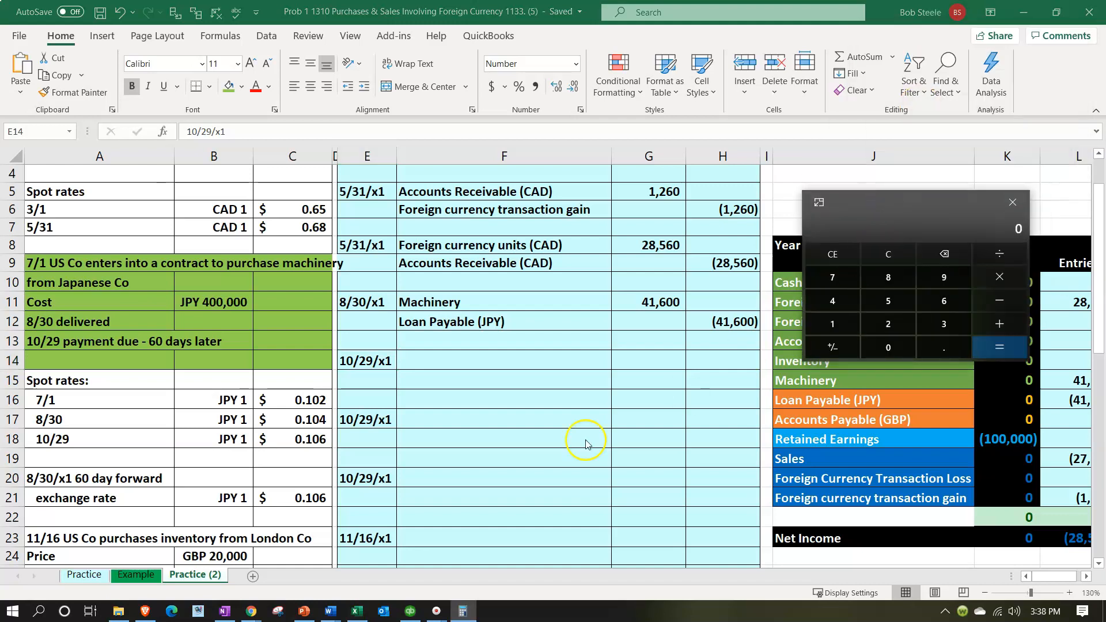
pyautogui.press('4')
pyautogui.press('0')
pyautogui.press('0')
pyautogui.press('0')
pyautogui.press('0')
pyautogui.press('0')
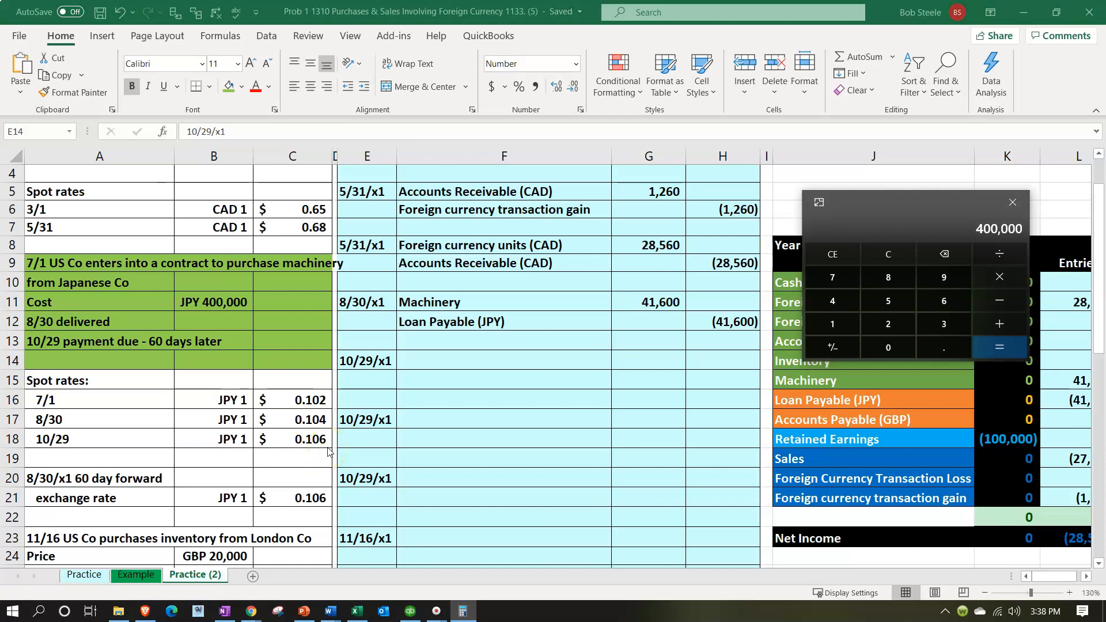
pyautogui.press('*')
pyautogui.write('.106')
pyautogui.press('Return')
pyautogui.write('-41600')
pyautogui.press('Return')
pyautogui.click(887, 254)
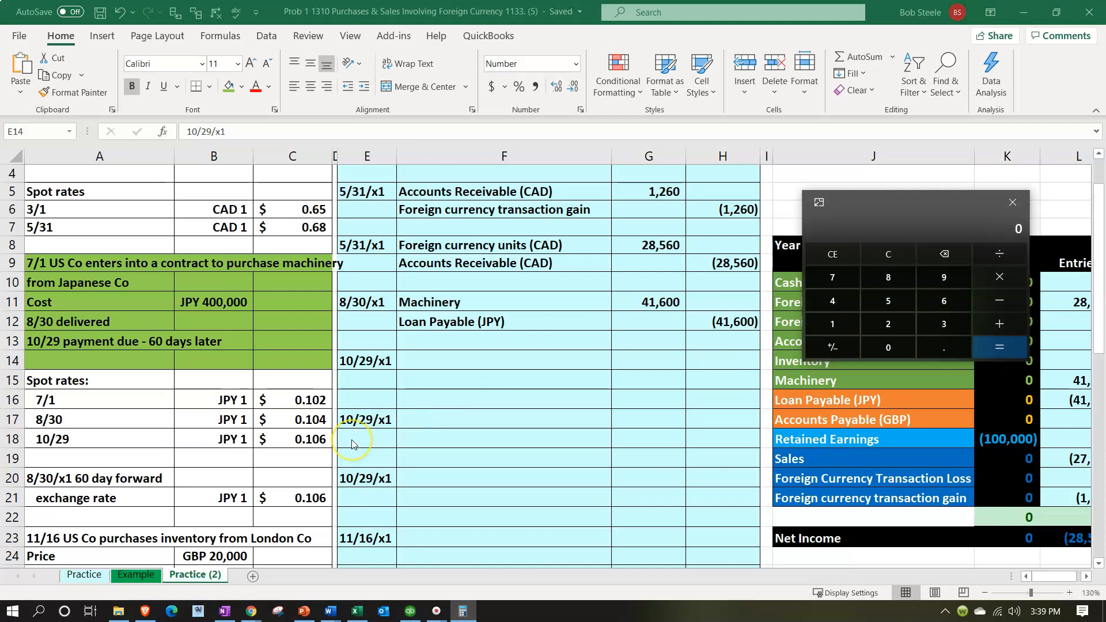
# - Cross-check the revaluation difference in Calculator as (.106 − .104) × 400,000 and move the calculator out of view
pyautogui.write('.106')
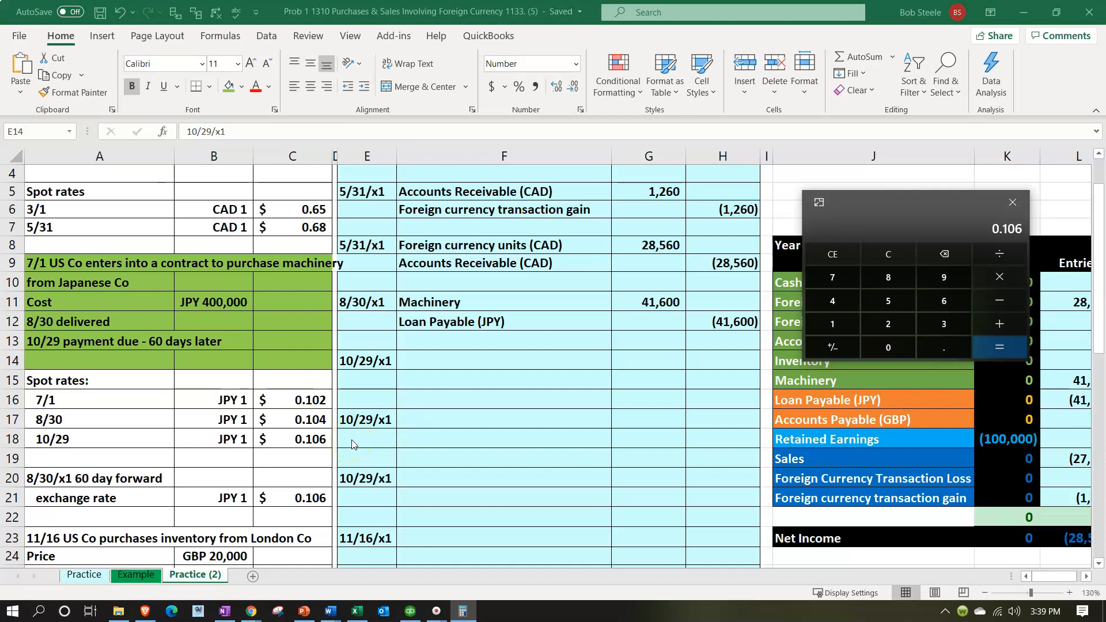
pyautogui.press('-')
pyautogui.write('.104')
pyautogui.press('*')
pyautogui.write('400000')
pyautogui.press('Return')
pyautogui.moveTo(875, 201); pyautogui.dragTo(1104, 173)
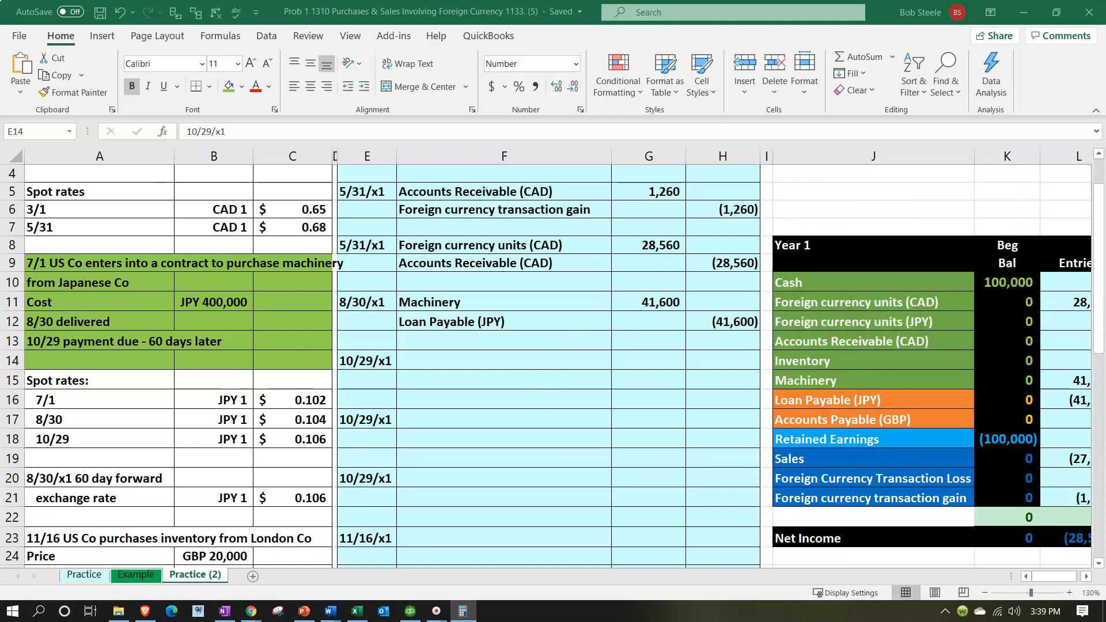
# - Enter Loan Payable (JPY) as the credit account in F15 by linking it to the account name in J16
pyautogui.click(472, 364)
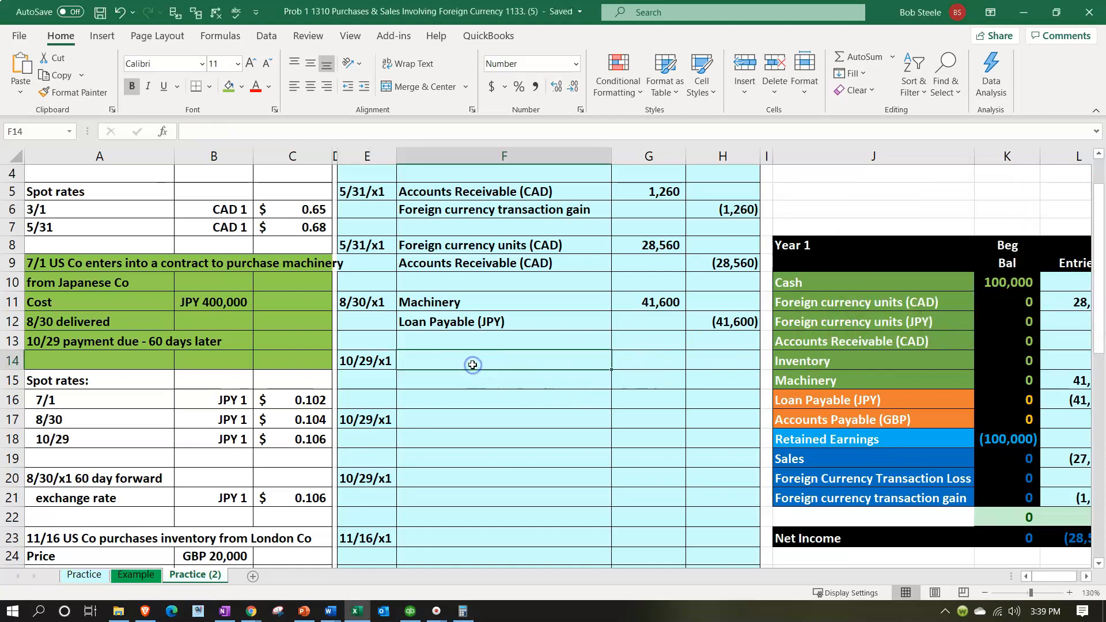
pyautogui.press('Return')
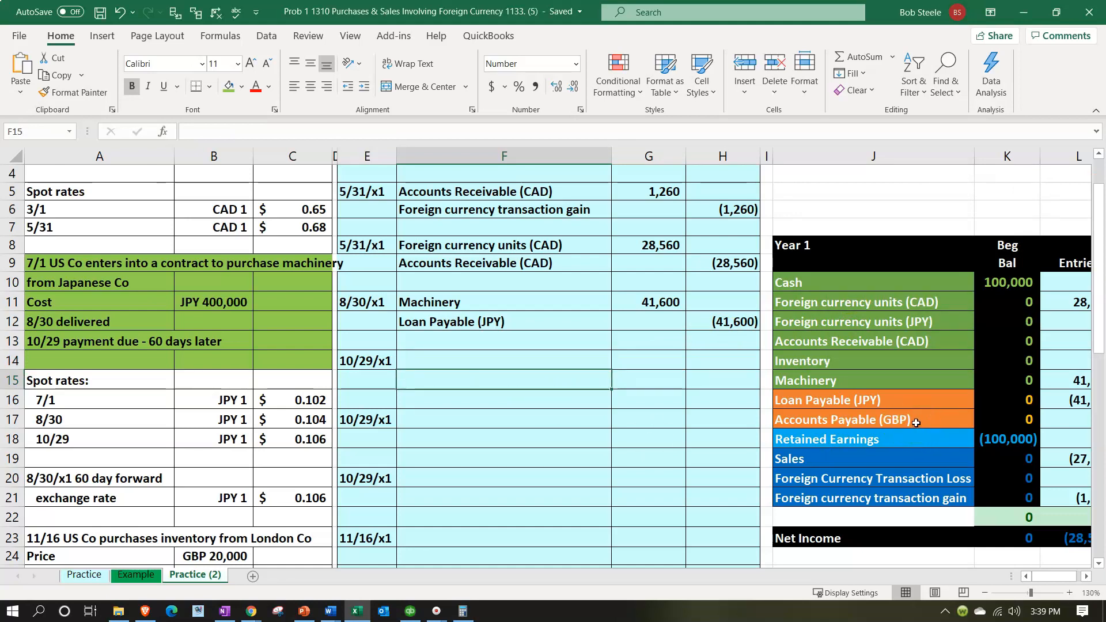
pyautogui.write('=')
pyautogui.press('Right')
pyautogui.press('Right')
pyautogui.press('Right')
pyautogui.press('Right')
pyautogui.press('Down')
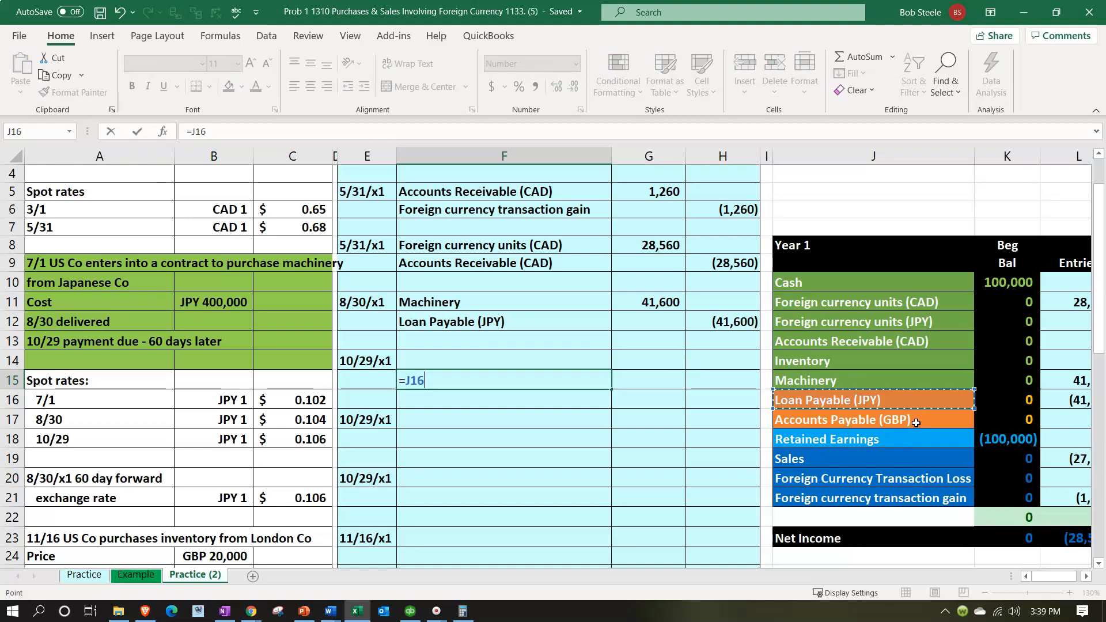
pyautogui.press('Return')
# - Enter Foreign Currency Transaction Loss as the 10/29/x1 debit account in F14 by linking it to J20
pyautogui.press('Up')
pyautogui.press('Up')
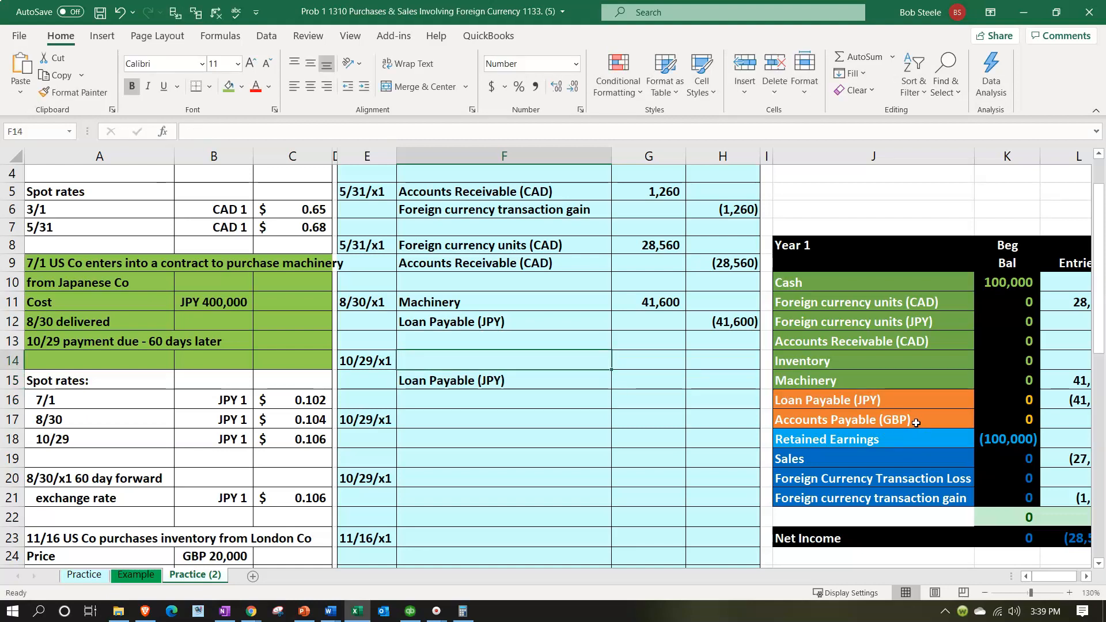
pyautogui.write('=')
pyautogui.press('Right')
pyautogui.press('Right')
pyautogui.press('Right')
pyautogui.press('Right')
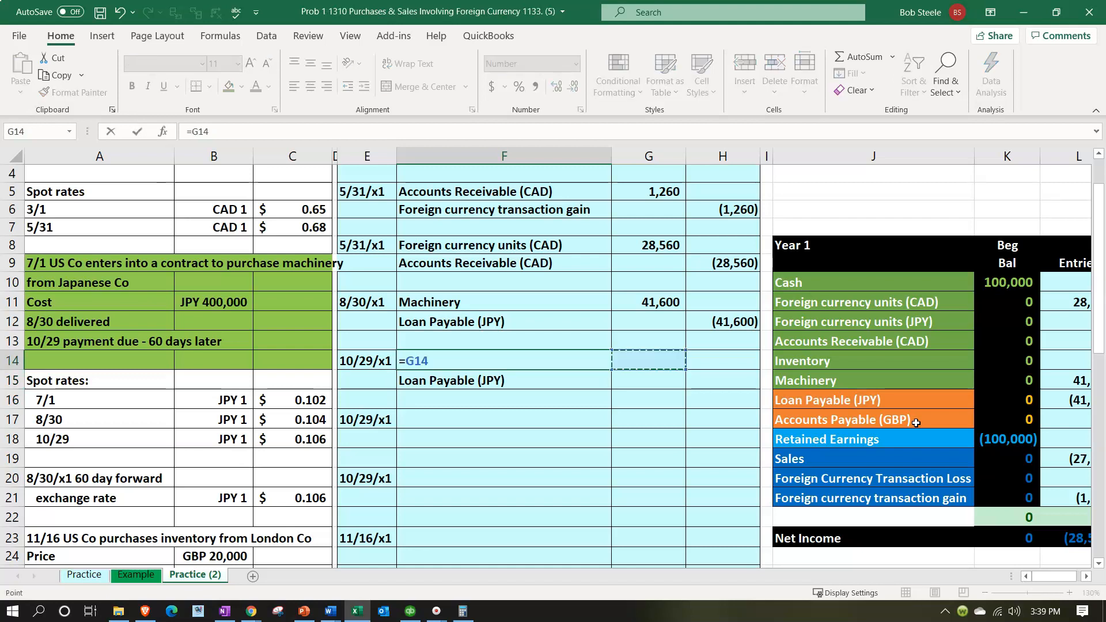
pyautogui.press('Down')
pyautogui.press('Down')
pyautogui.press('Down')
pyautogui.press('Down')
pyautogui.press('Down')
pyautogui.press('Down')
pyautogui.press('Tab')
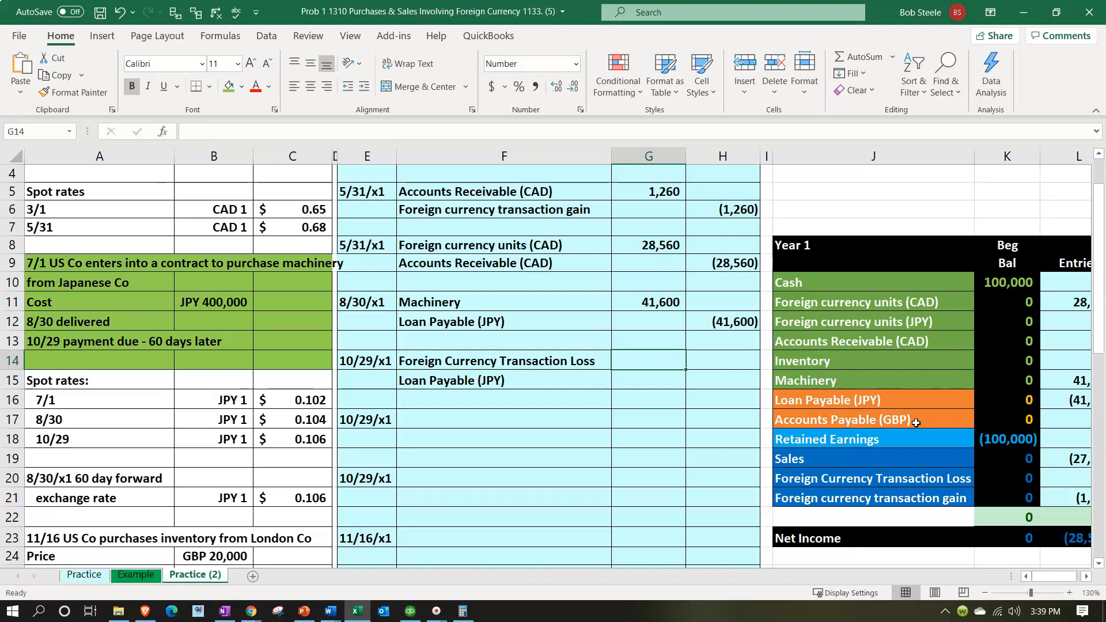
# - Calculate the loss debit in G14 as the 10/29 spot rate minus the 8/30 rate, (C18-C17), times the JPY 400,000 cost in B11
pyautogui.write('=(')
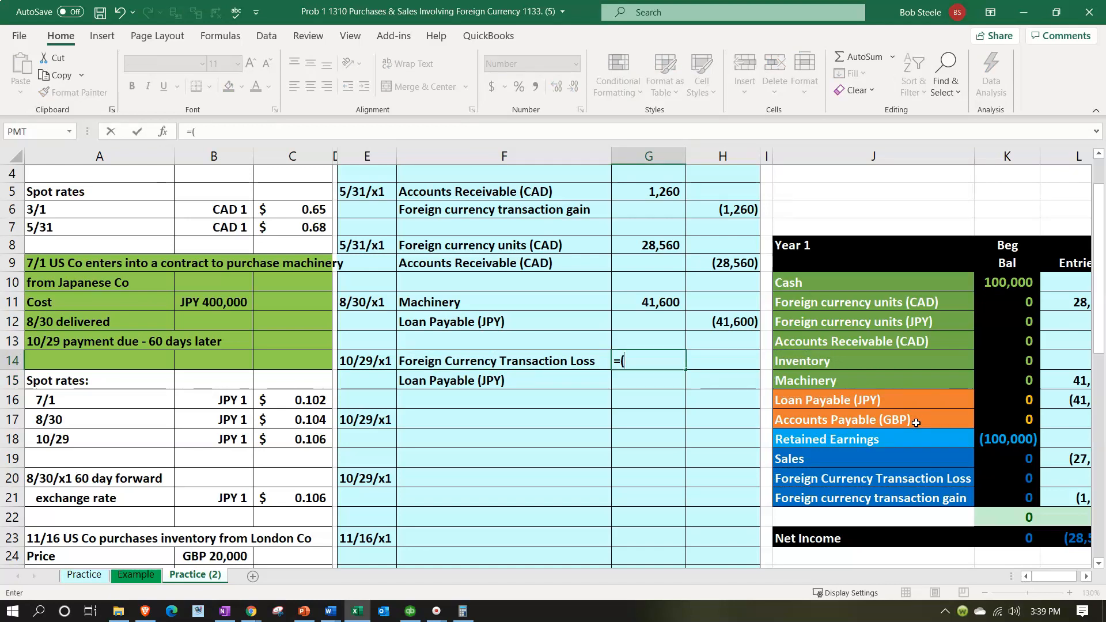
pyautogui.press('Left')
pyautogui.press('Left')
pyautogui.press('Left')
pyautogui.press('Left')
pyautogui.press('Left')
pyautogui.press('Left')
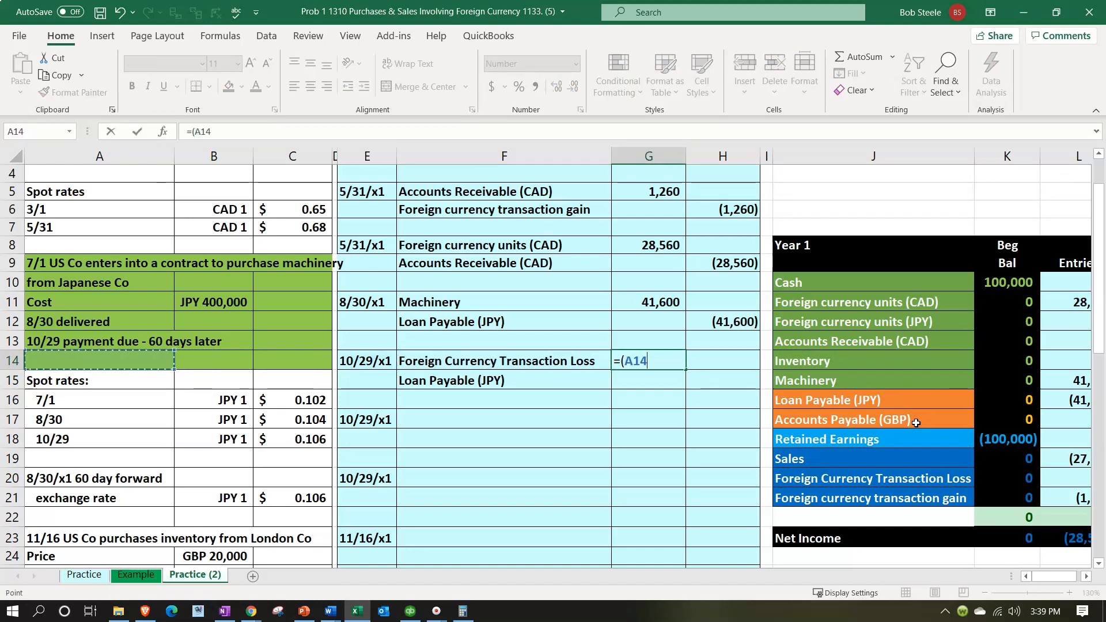
pyautogui.press('Down')
pyautogui.press('Down')
pyautogui.press('Down')
pyautogui.press('Right')
pyautogui.press('Right')
pyautogui.press('Right')
pyautogui.press('Down')
pyautogui.press('Left')
pyautogui.write('-')
pyautogui.press('Left')
pyautogui.press('Left')
pyautogui.press('Left')
pyautogui.press('Left')
pyautogui.press('Down')
pyautogui.press('Down')
pyautogui.press('Down')
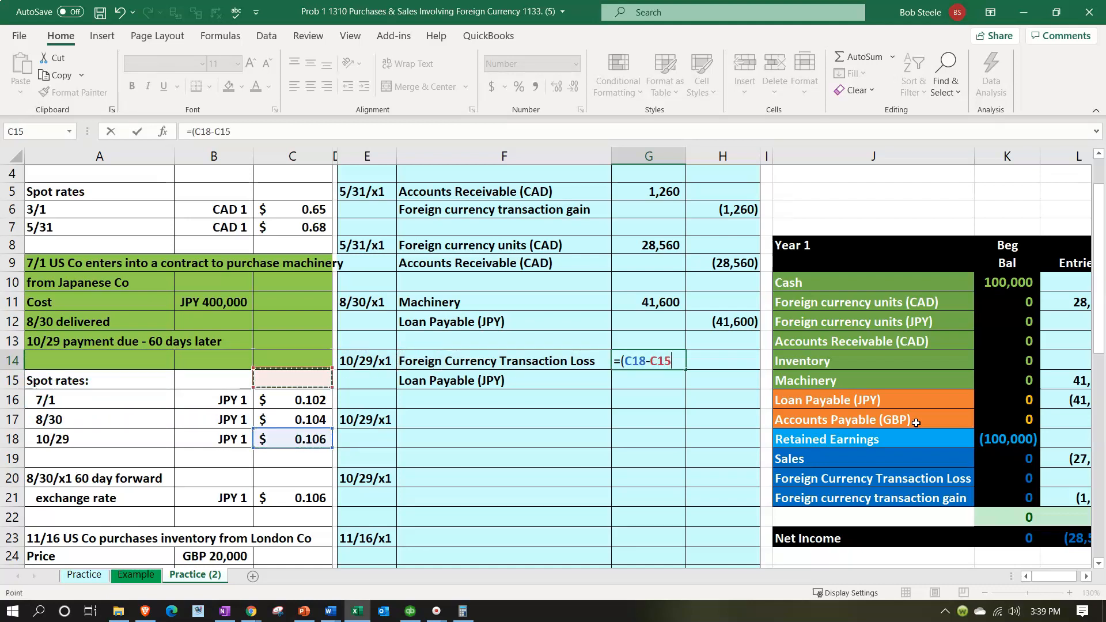
pyautogui.write(')*')
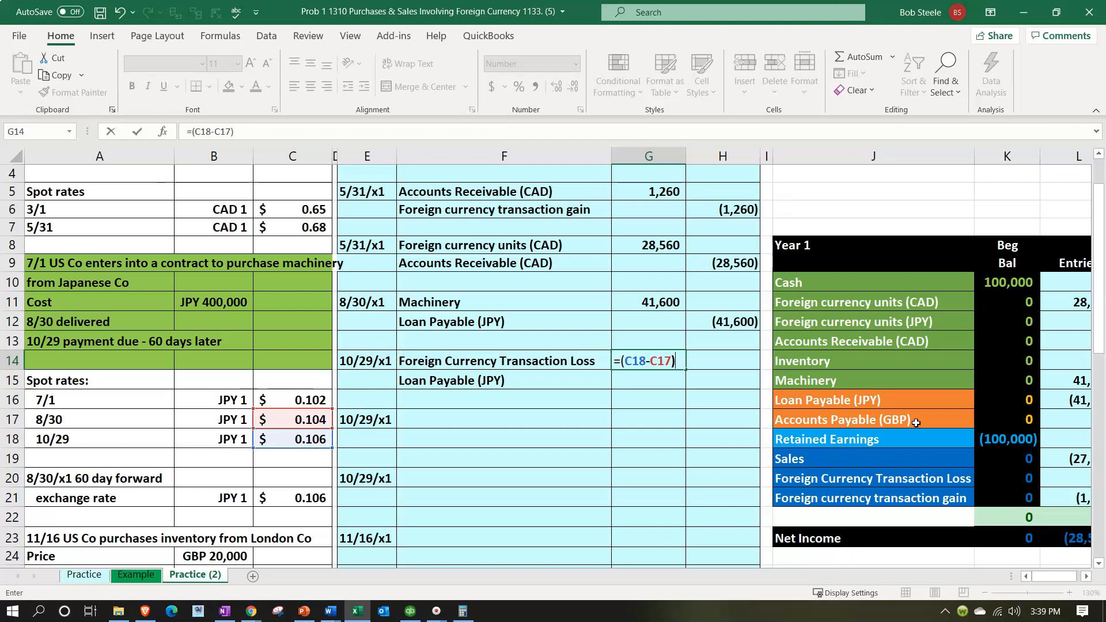
pyautogui.press('Left')
pyautogui.press('Left')
pyautogui.press('Left')
pyautogui.press('Left')
pyautogui.press('Left')
pyautogui.press('Up')
pyautogui.press('Up')
pyautogui.press('Up')
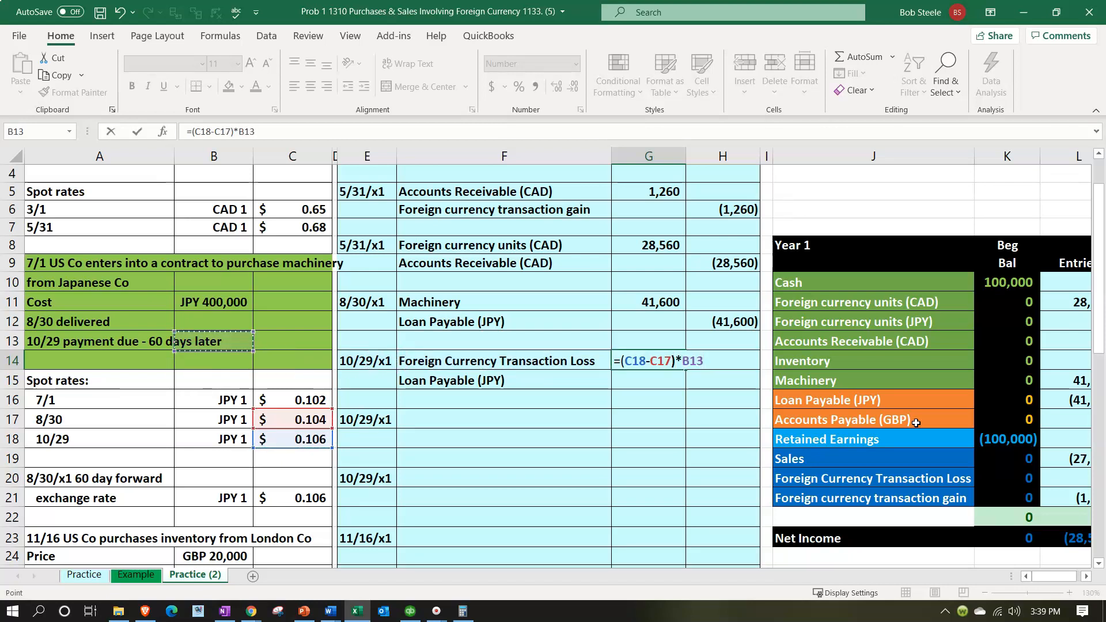
pyautogui.press('Return')
# - Enter the Loan Payable (JPY) credit in H15 as the negative of the debit in G14
pyautogui.press('Right')
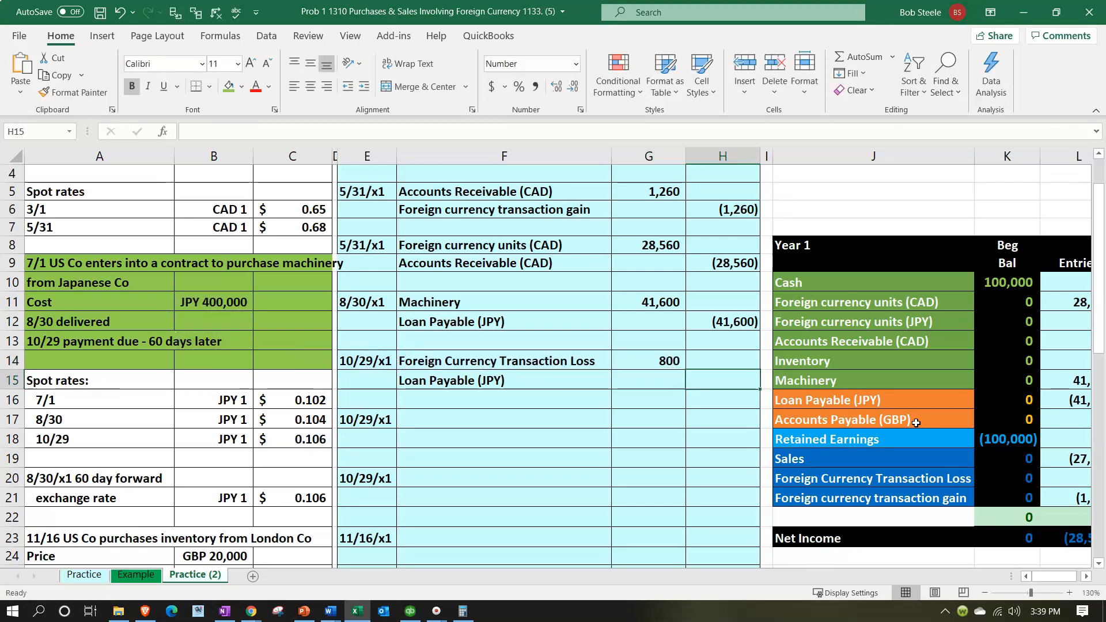
pyautogui.write('-')
pyautogui.press('Left')
pyautogui.press('Up')
pyautogui.press('Return')
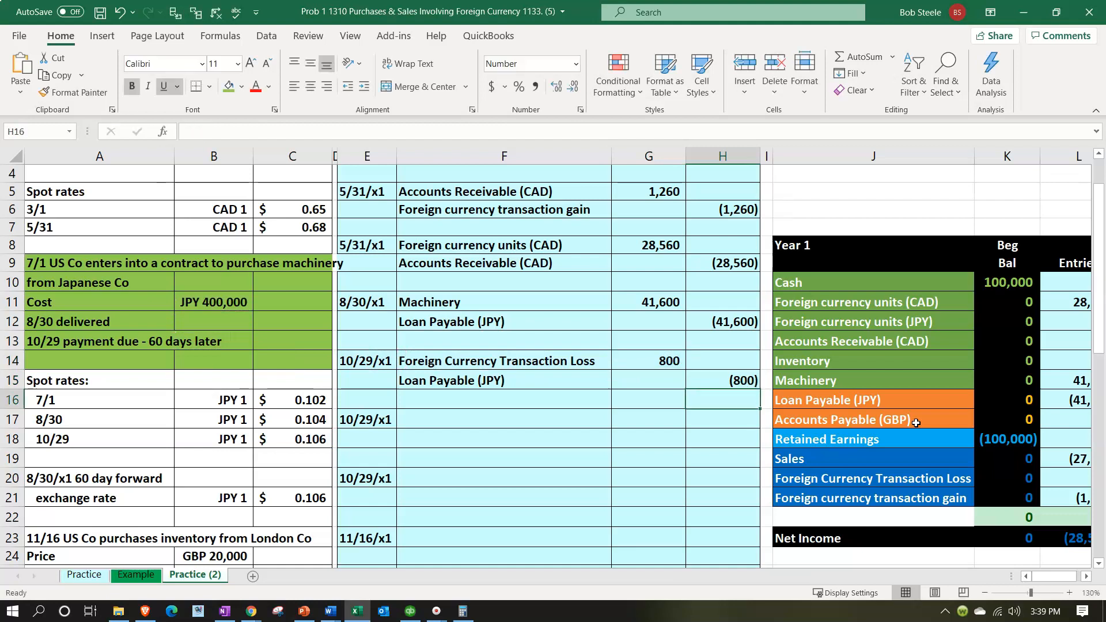
# - Post the transaction loss to the Year 1 trial balance by setting the Foreign Currency Transaction Loss entry in L20 to =G14
pyautogui.press('Right')
pyautogui.press('Right')
pyautogui.press('Right')
pyautogui.press('Right')
pyautogui.press('Right')
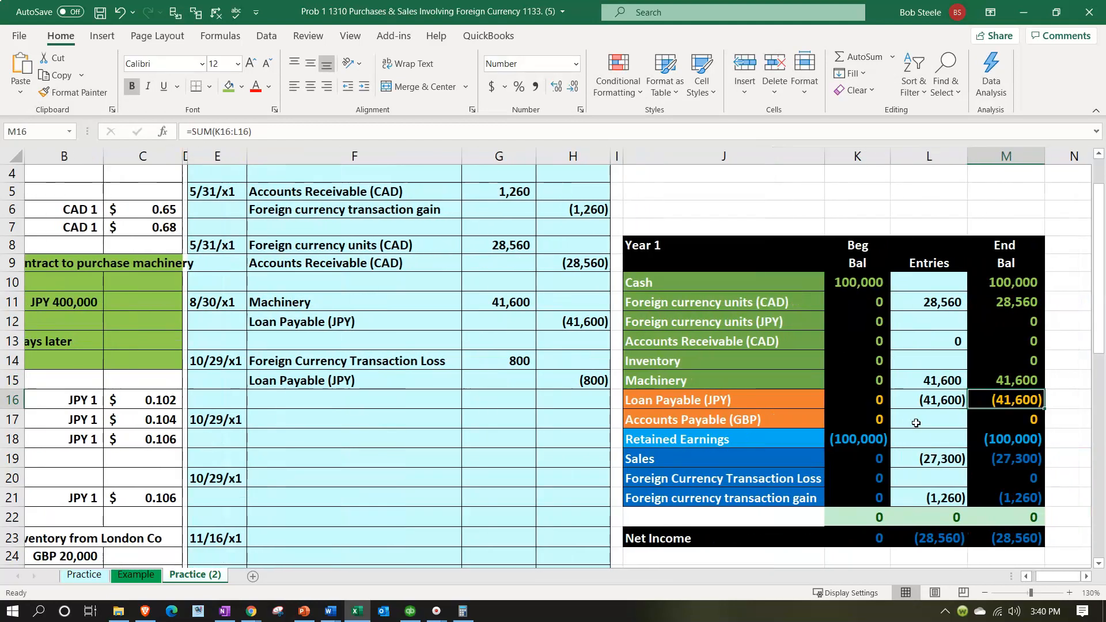
pyautogui.click(935, 478)
pyautogui.write('=')
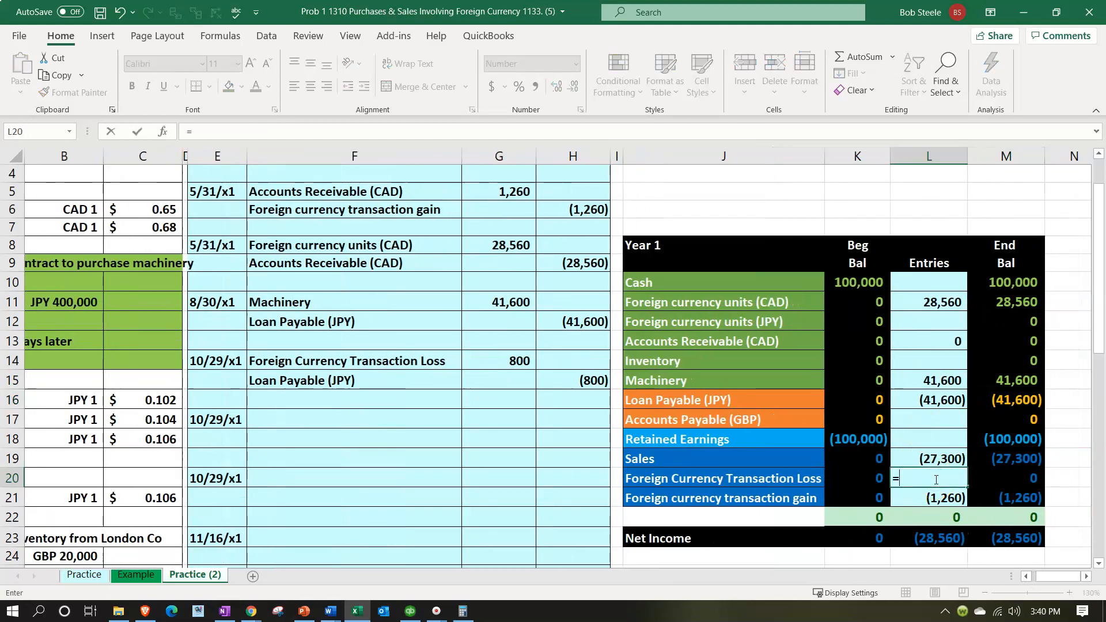
pyautogui.press('Left')
pyautogui.press('Left')
pyautogui.press('Left')
pyautogui.press('Left')
pyautogui.press('Left')
pyautogui.press('Up')
pyautogui.press('Up')
pyautogui.press('Up')
pyautogui.press('Up')
pyautogui.press('Up')
pyautogui.press('Up')
pyautogui.press('Down')
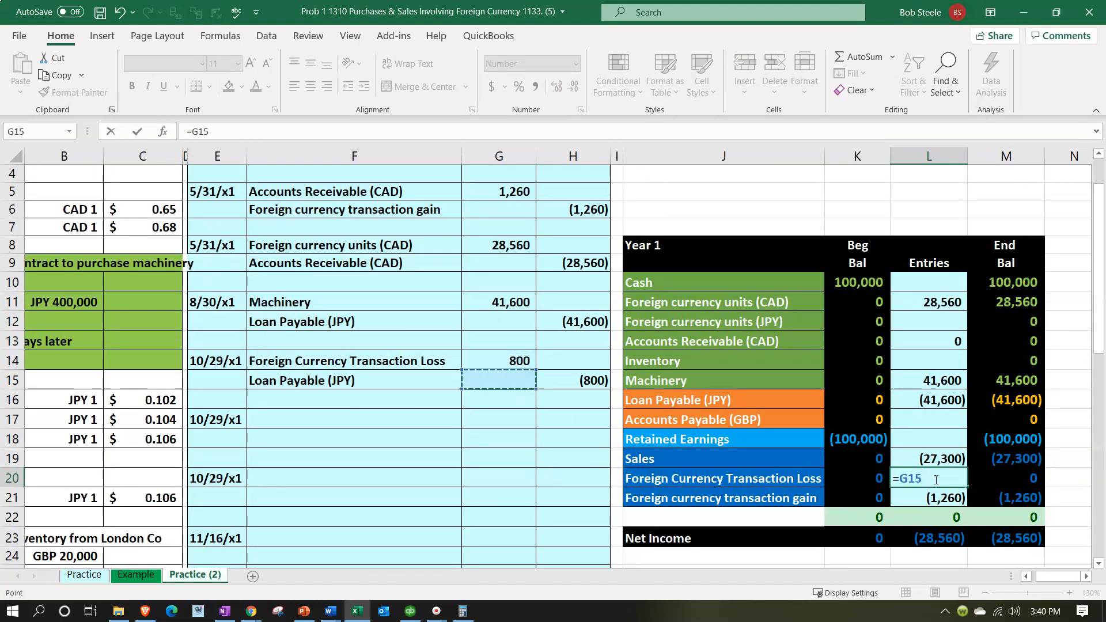
pyautogui.press('Up')
pyautogui.hotkey('ctrl', 'Return')
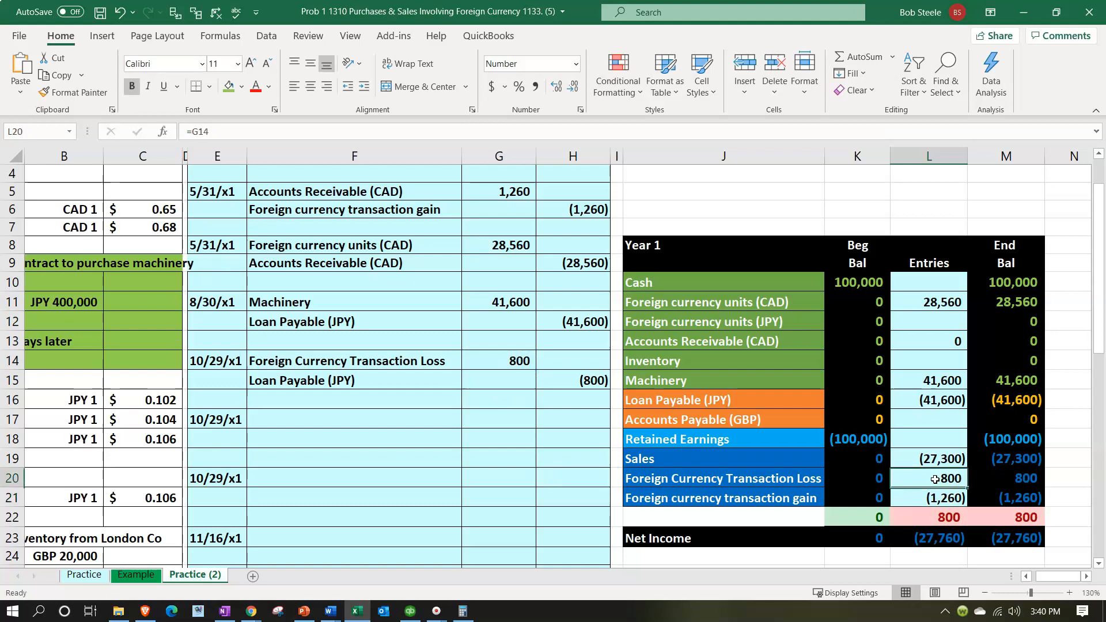
# - Extend the Loan Payable (JPY) entry in L16 to =H12+H15 so it includes the 10/29 credit
pyautogui.press('Up')
pyautogui.press('Up')
pyautogui.press('Up')
pyautogui.press('Up')
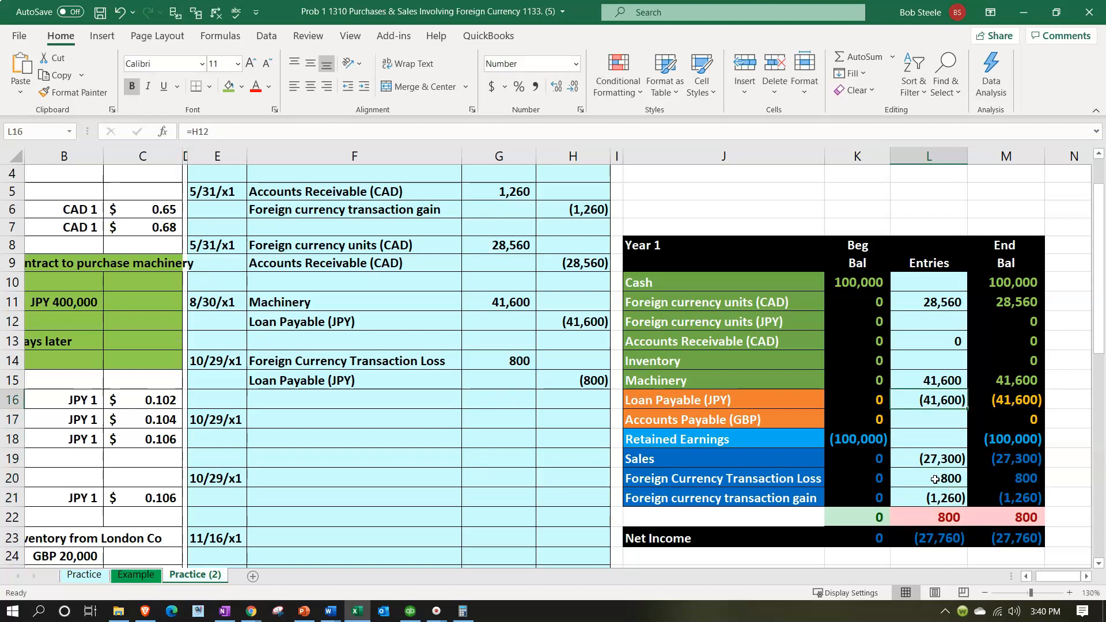
pyautogui.click(930, 401)
pyautogui.doubleClick(929, 400)
pyautogui.write('+')
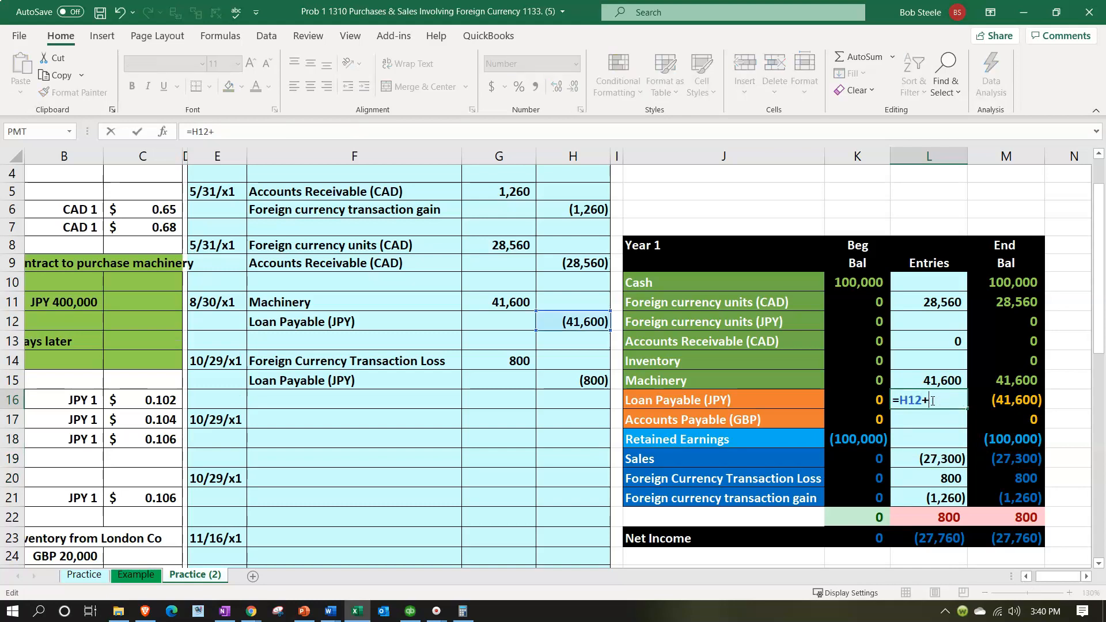
pyautogui.click(587, 382)
pyautogui.press('Return')
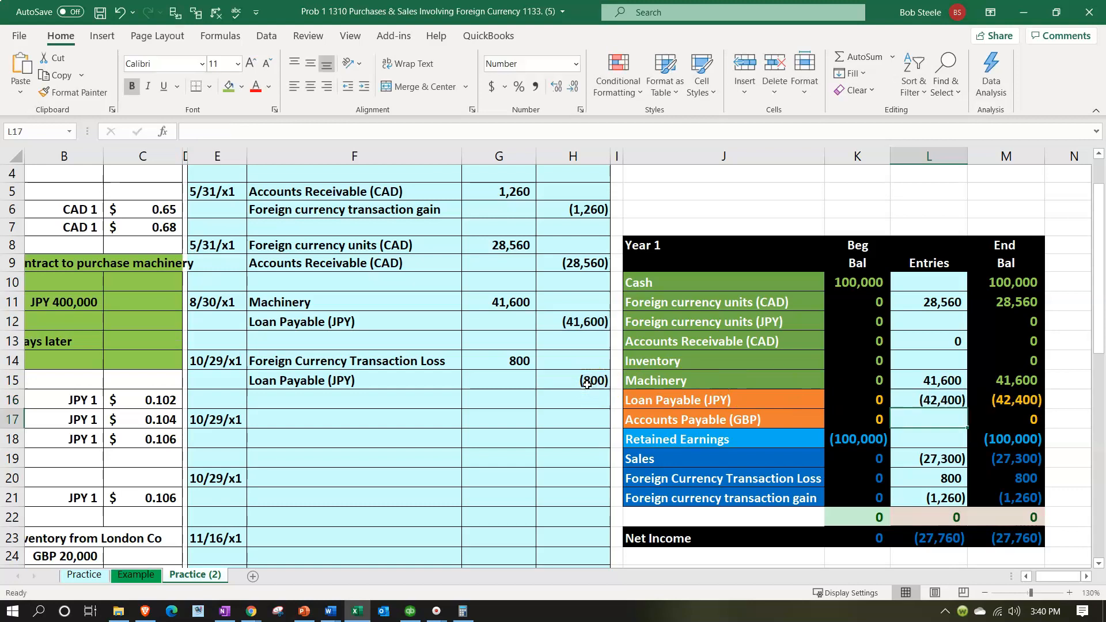
# - Check the Loan Payable (JPY) ending balance against 400,000 × 0.106 in Calculator, and move the calculator out of view
pyautogui.click(1019, 408)
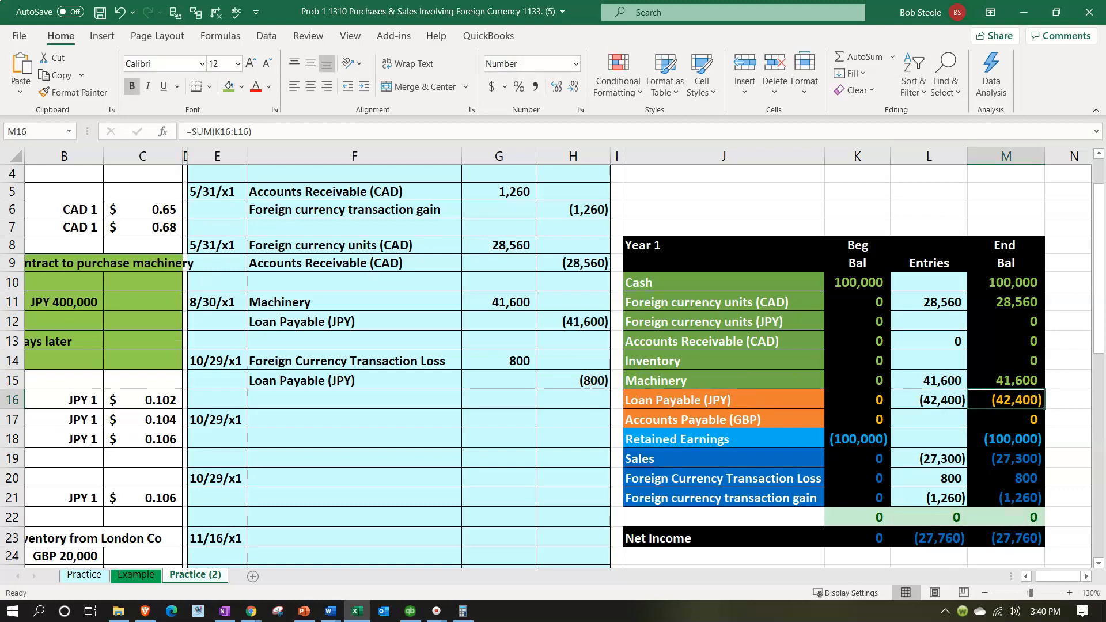
pyautogui.moveTo(1105, 164); pyautogui.dragTo(486, 346)
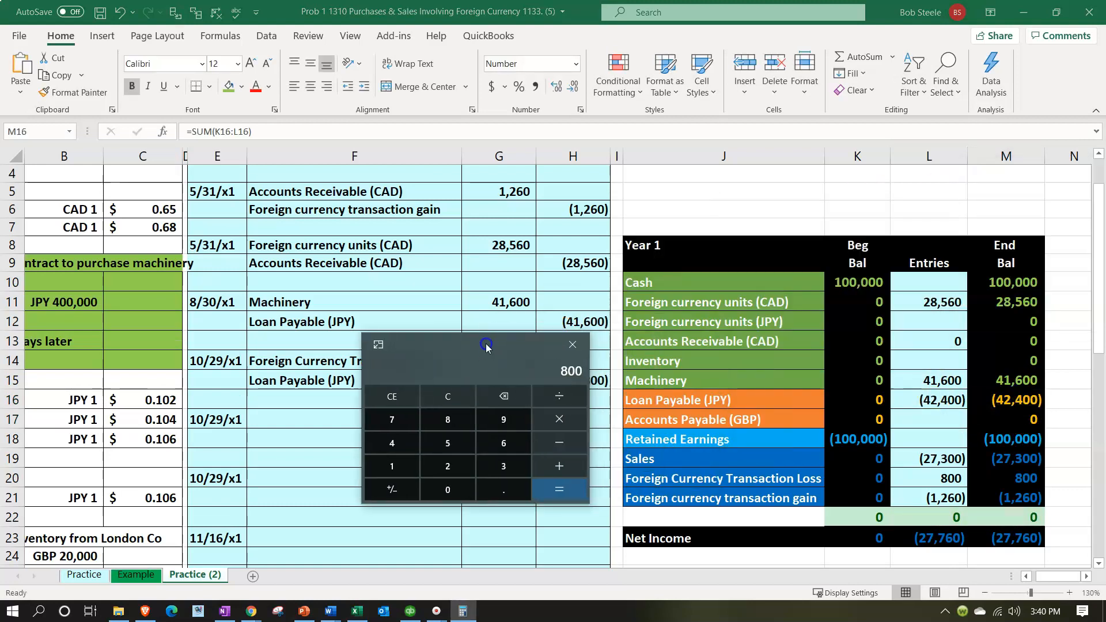
pyautogui.click(441, 397)
pyautogui.write('400')
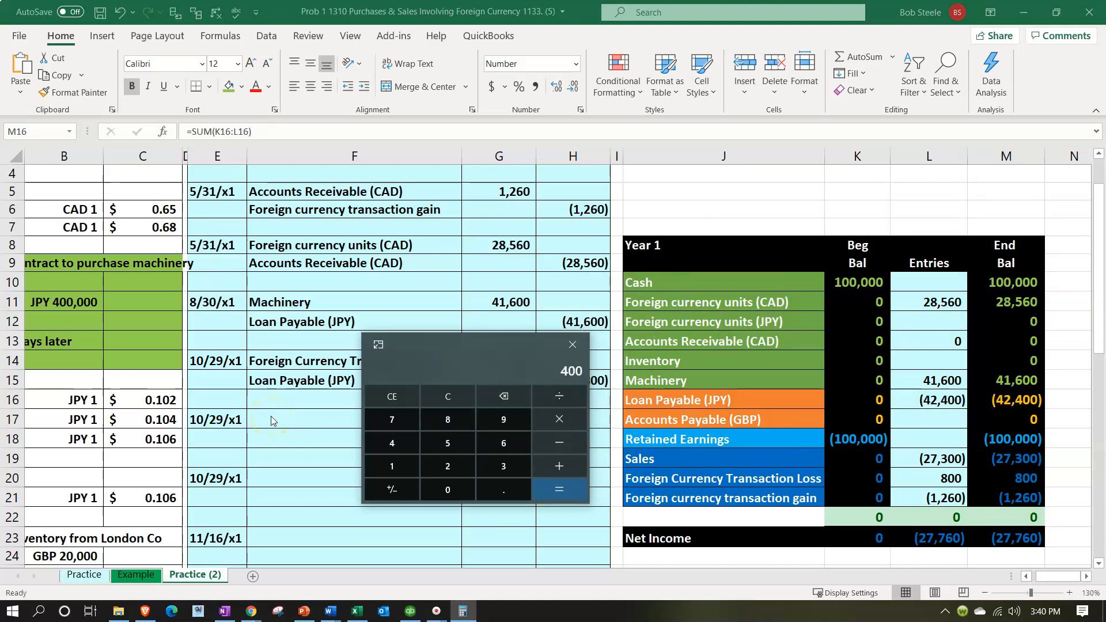
pyautogui.write('000*0.106')
pyautogui.press('Return')
pyautogui.moveTo(484, 343); pyautogui.dragTo(1105, 230)
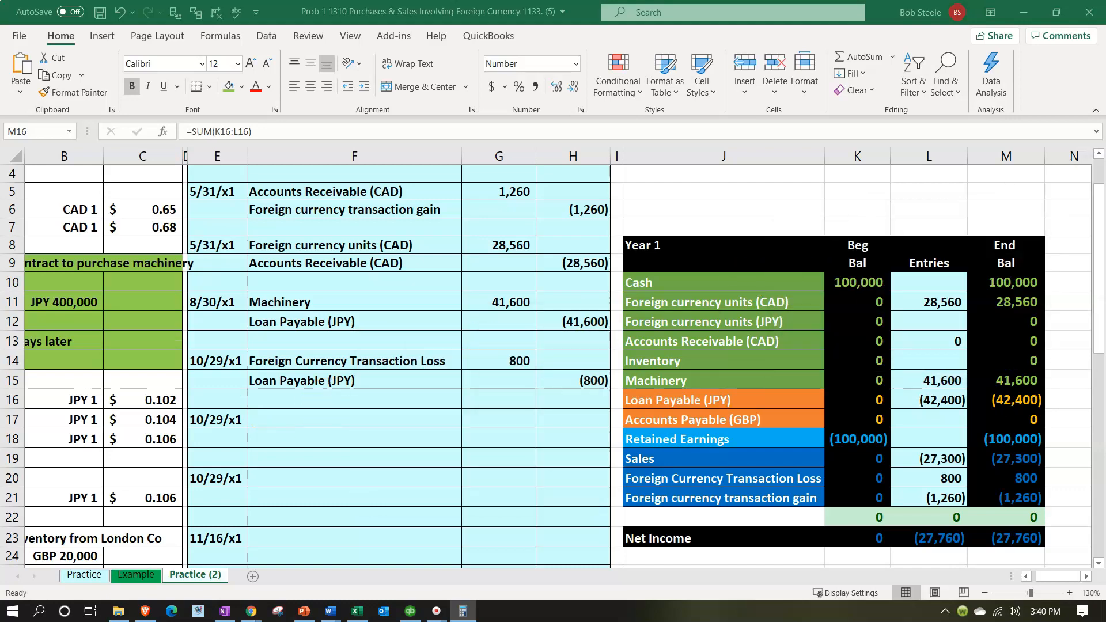
pyautogui.click(995, 405)
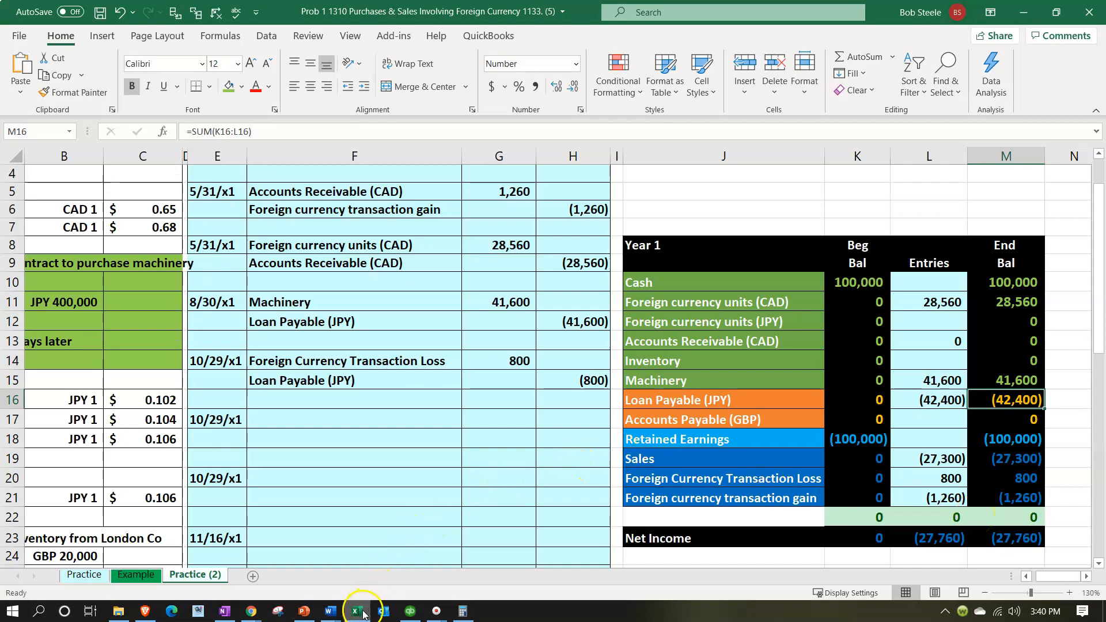
# - Switch to QuickBooks Online in the browser, reduce the page zoom, and open a new journal entry from the home page
pyautogui.click(251, 611)
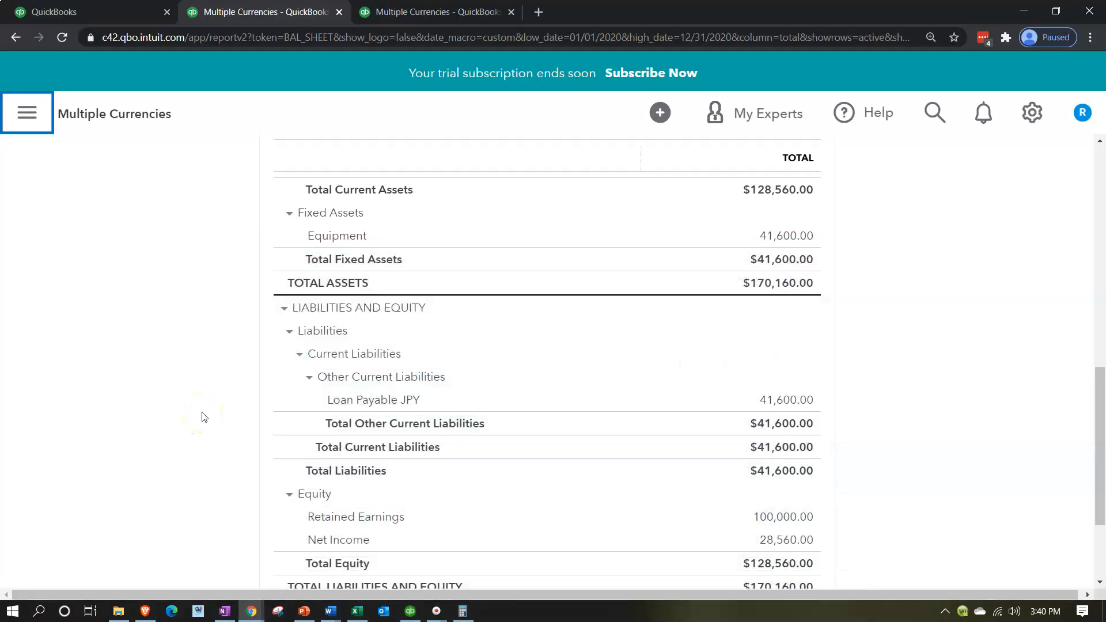
pyautogui.click(118, 13)
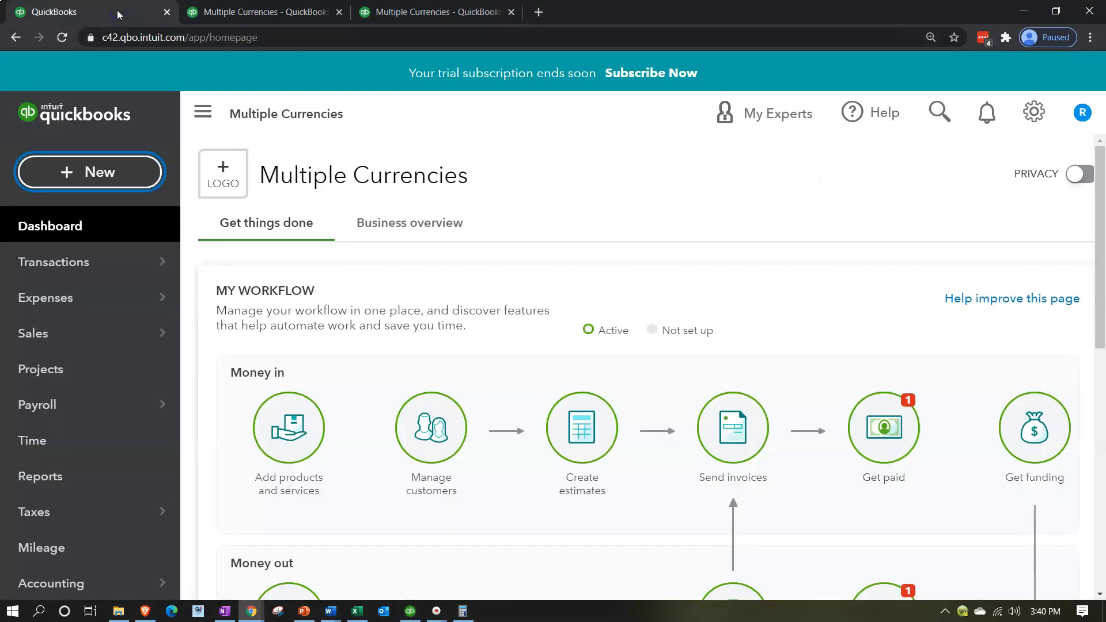
pyautogui.hotkey('ctrl', '-')
pyautogui.hotkey('ctrl', '-')
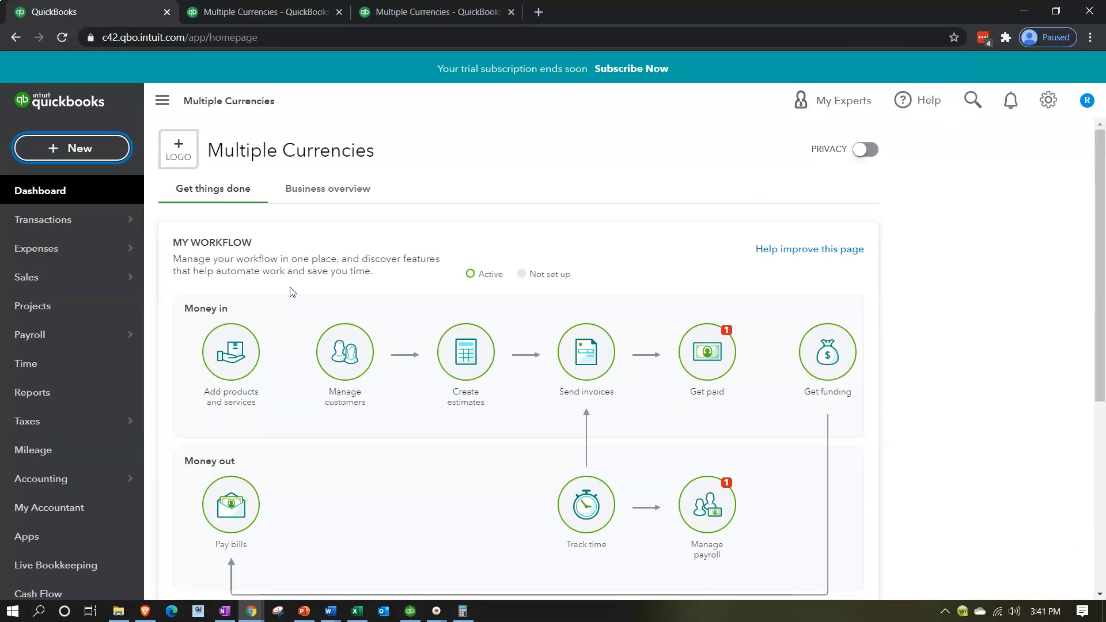
pyautogui.click(94, 154)
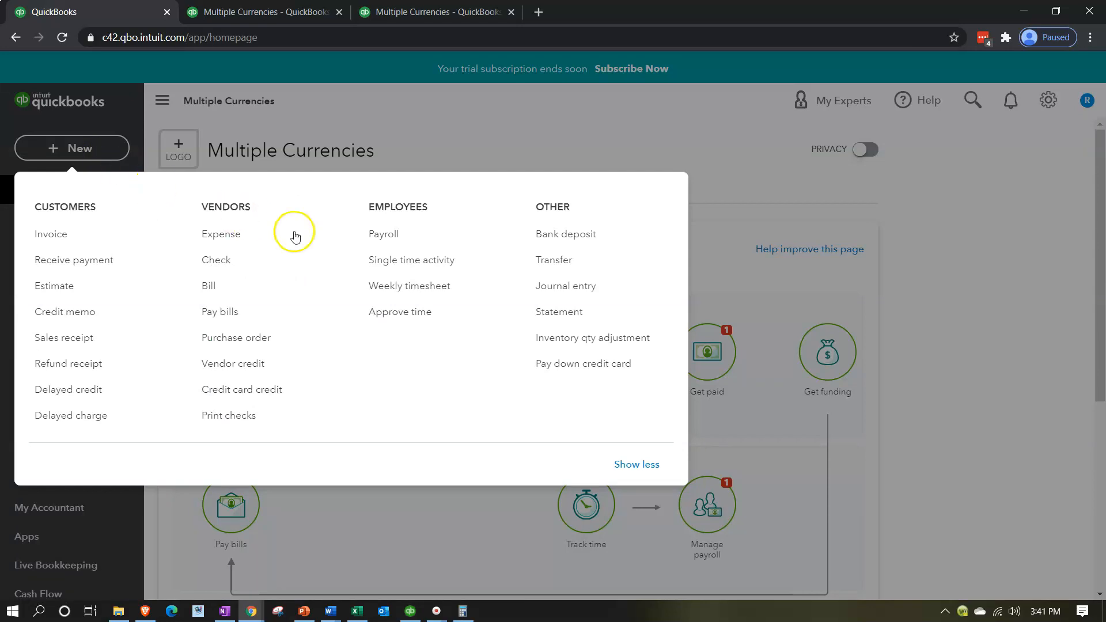
pyautogui.click(544, 288)
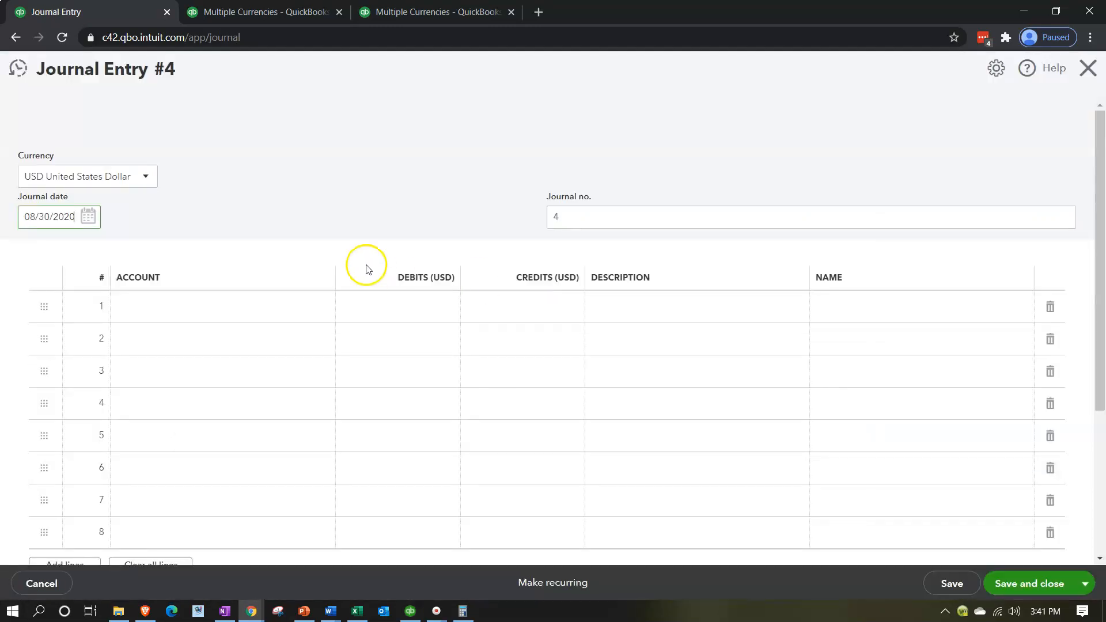
# - Examine the currency choices available for the new journal entry
pyautogui.click(146, 177)
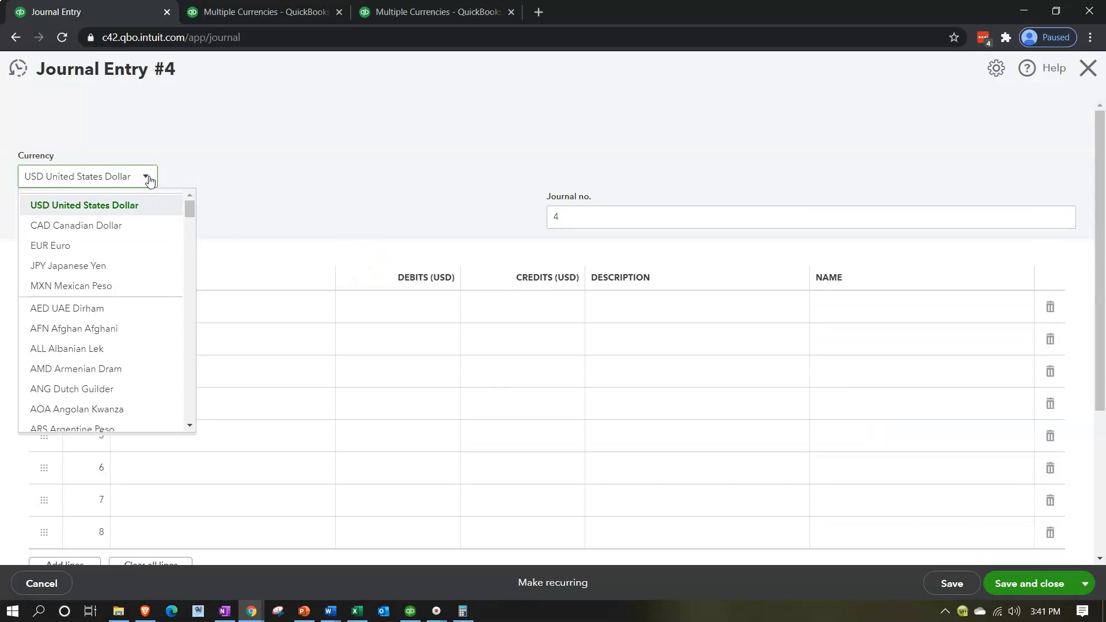
pyautogui.click(142, 231)
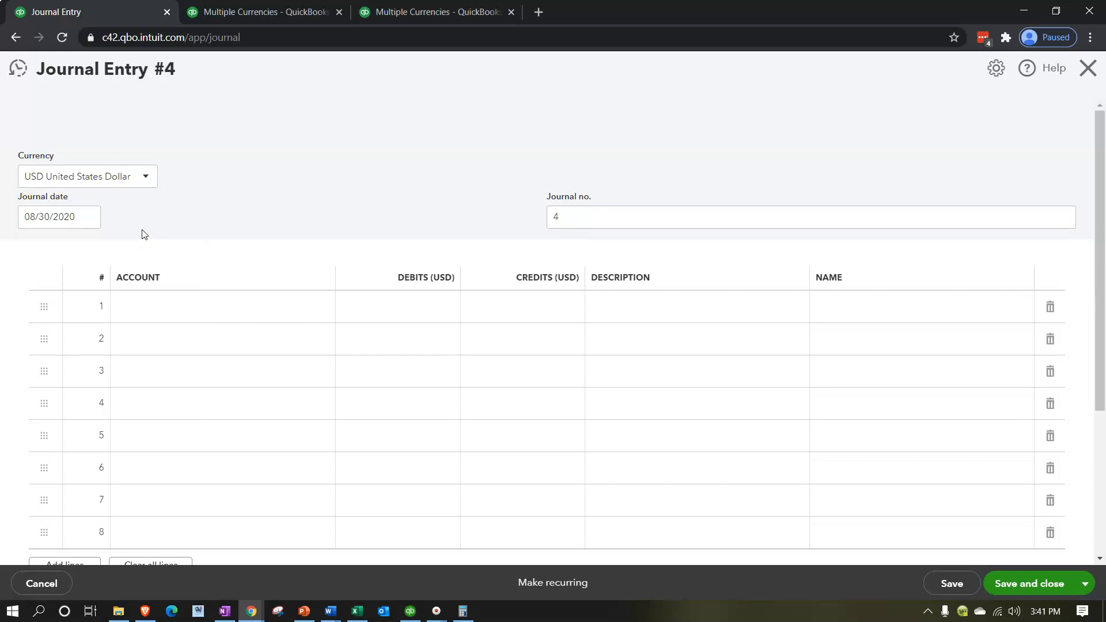
pyautogui.click(144, 178)
# - Open the transaction report behind the Loan Payable JPY balance on the balance sheet
pyautogui.click(252, 18)
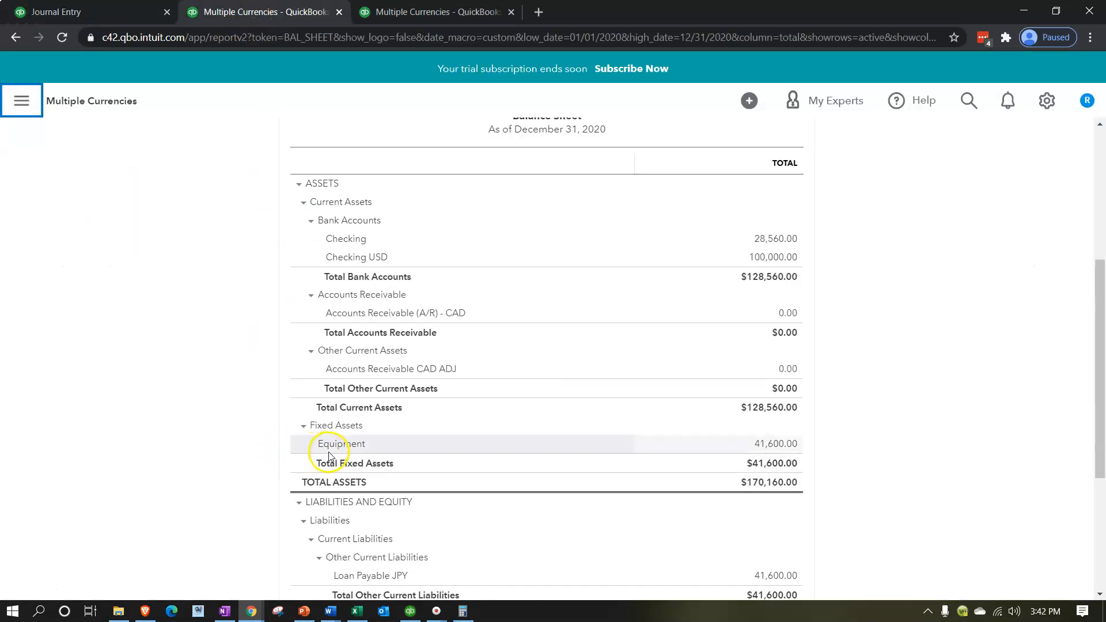
pyautogui.scroll(-4, 329, 455)
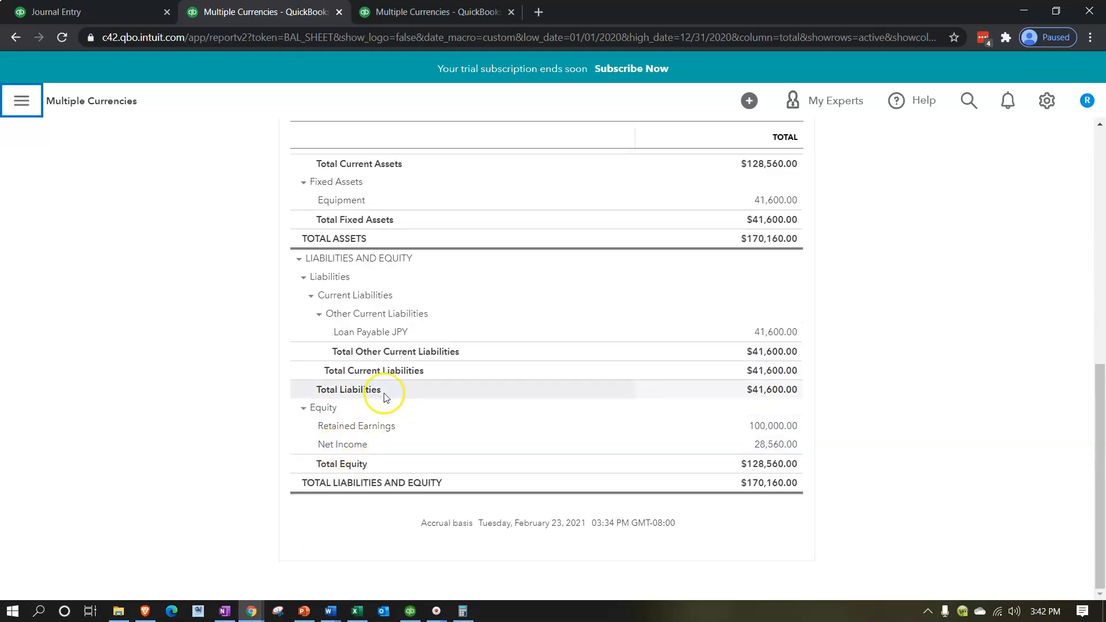
pyautogui.click(770, 333)
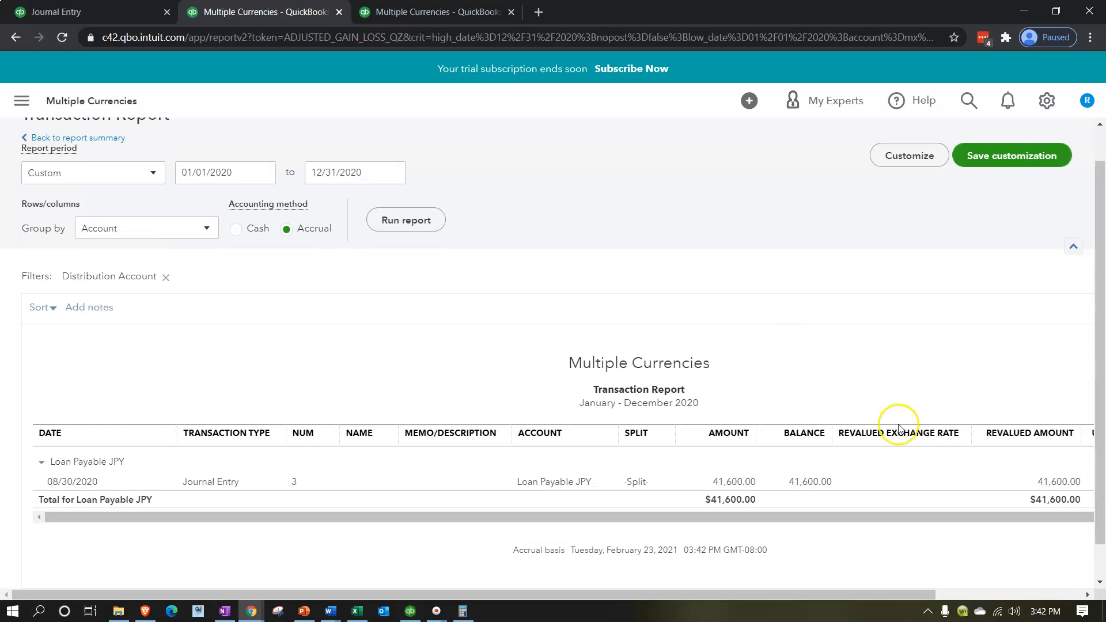
# - Open the 08/30/2020 loan journal entry from the report, and open a new journal entry in a duplicate of the Profit and Loss tab
pyautogui.click(1048, 482)
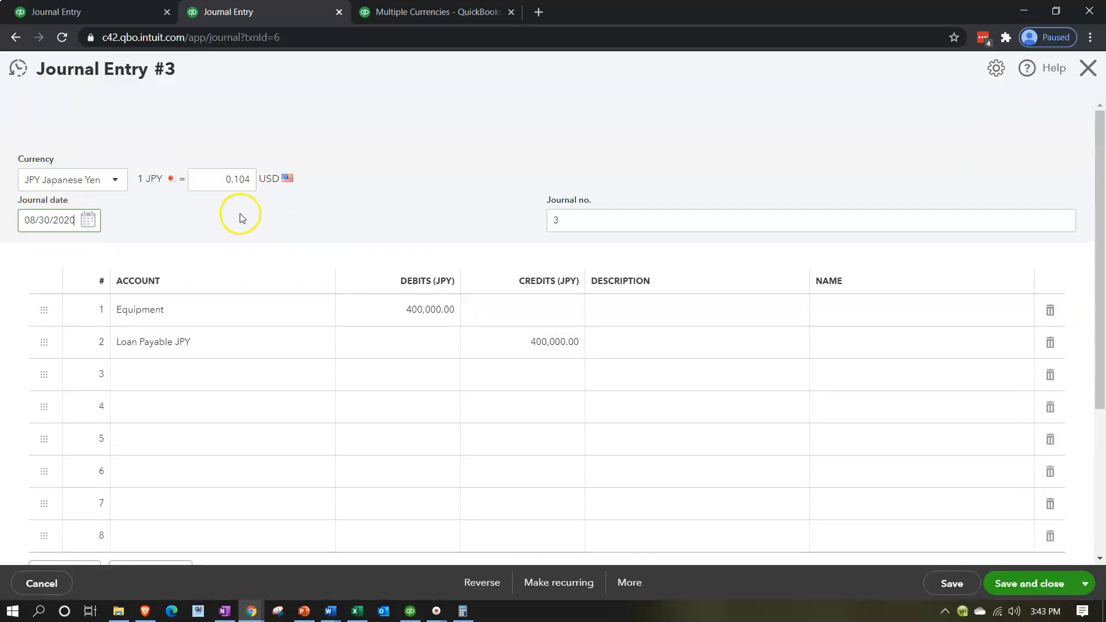
pyautogui.click(465, 14)
pyautogui.rightClick(465, 13)
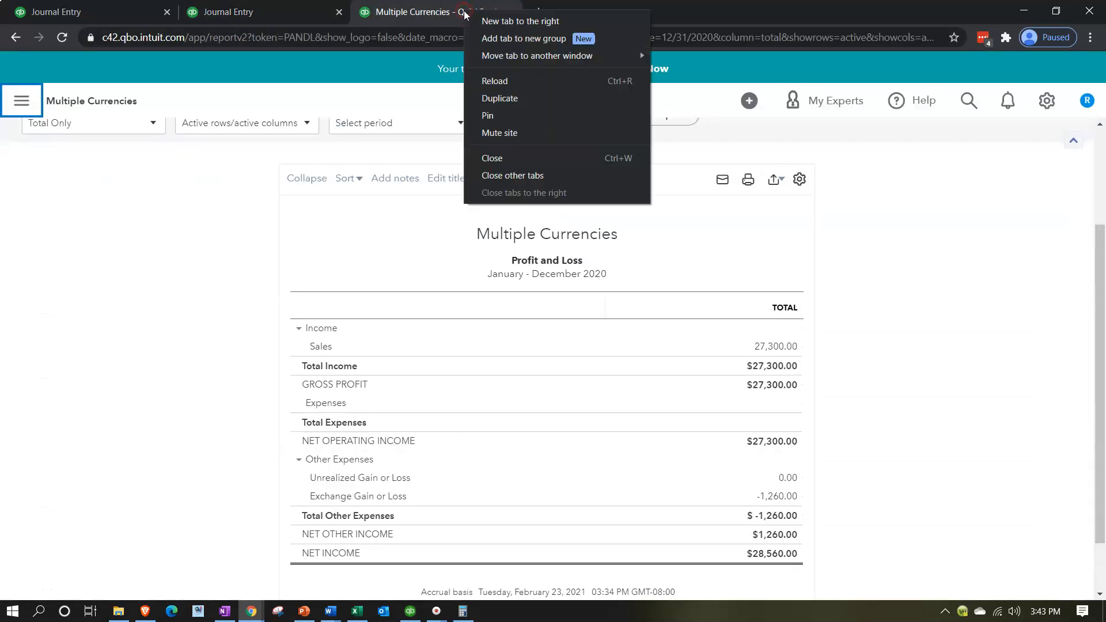
pyautogui.click(493, 95)
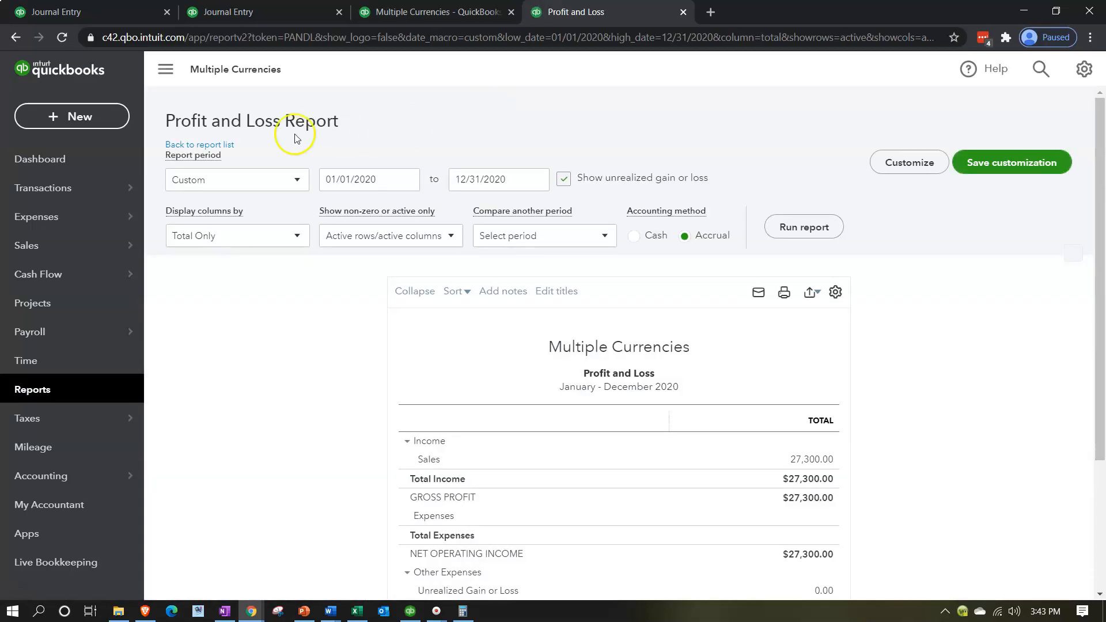
pyautogui.scroll(-4, 296, 136)
pyautogui.click(101, 118)
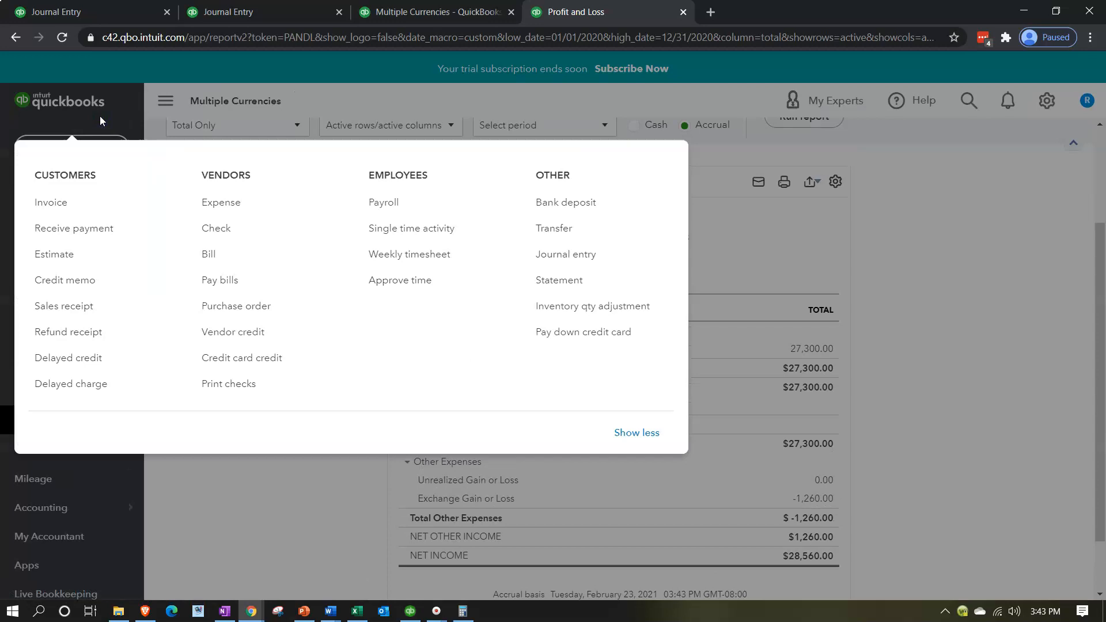
pyautogui.click(541, 248)
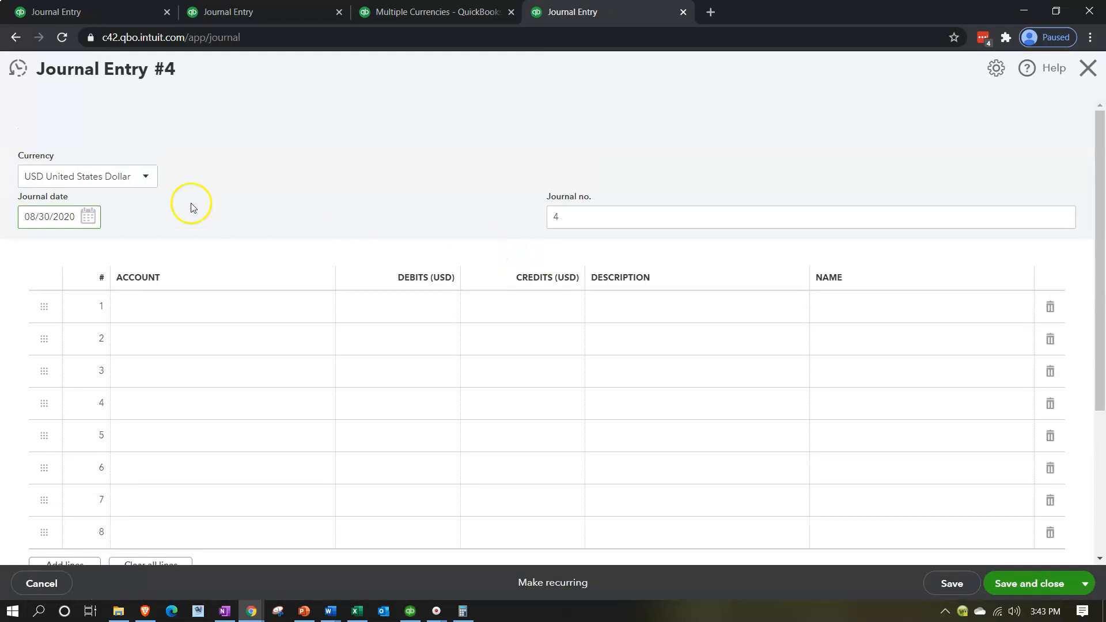
# - Set the new journal entry's currency to JPY Japanese Yen and its date to 10/29/2020
pyautogui.click(146, 179)
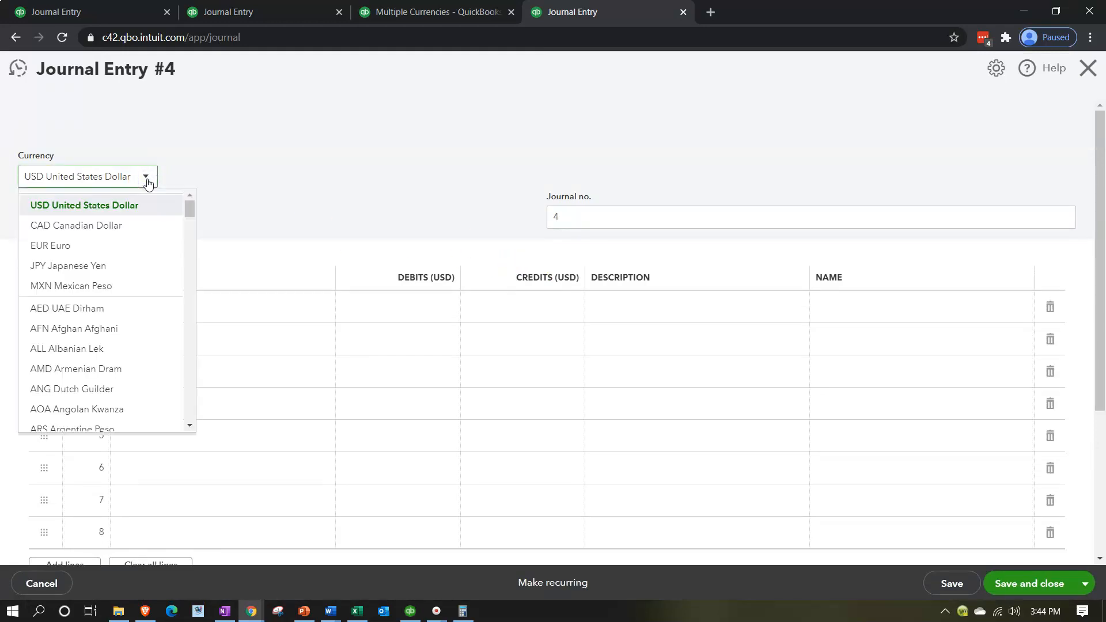
pyautogui.click(118, 265)
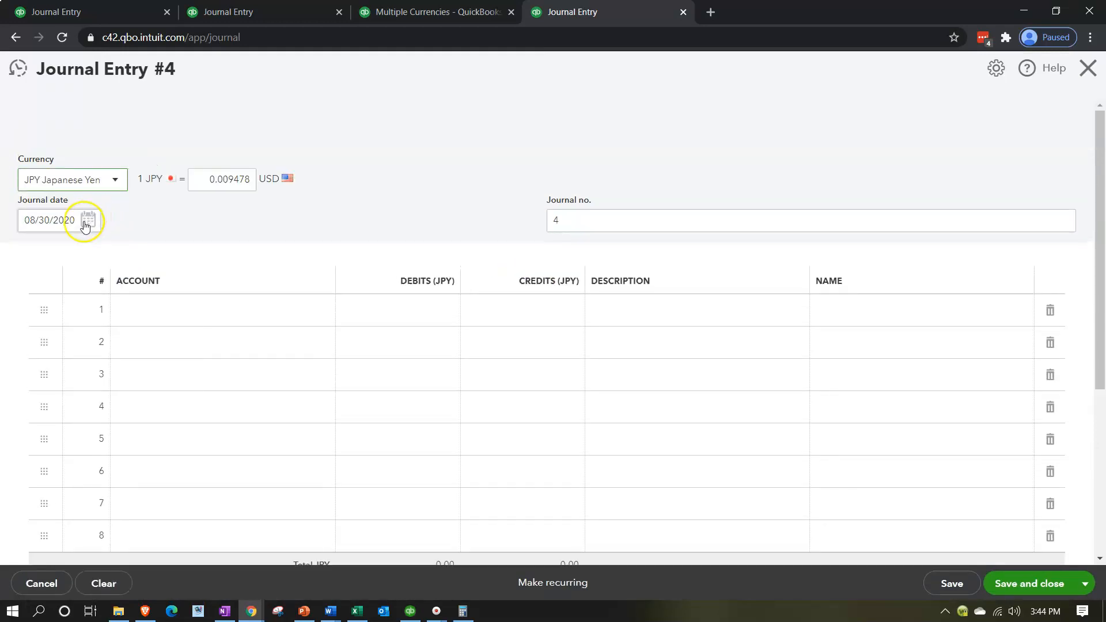
pyautogui.click(30, 220)
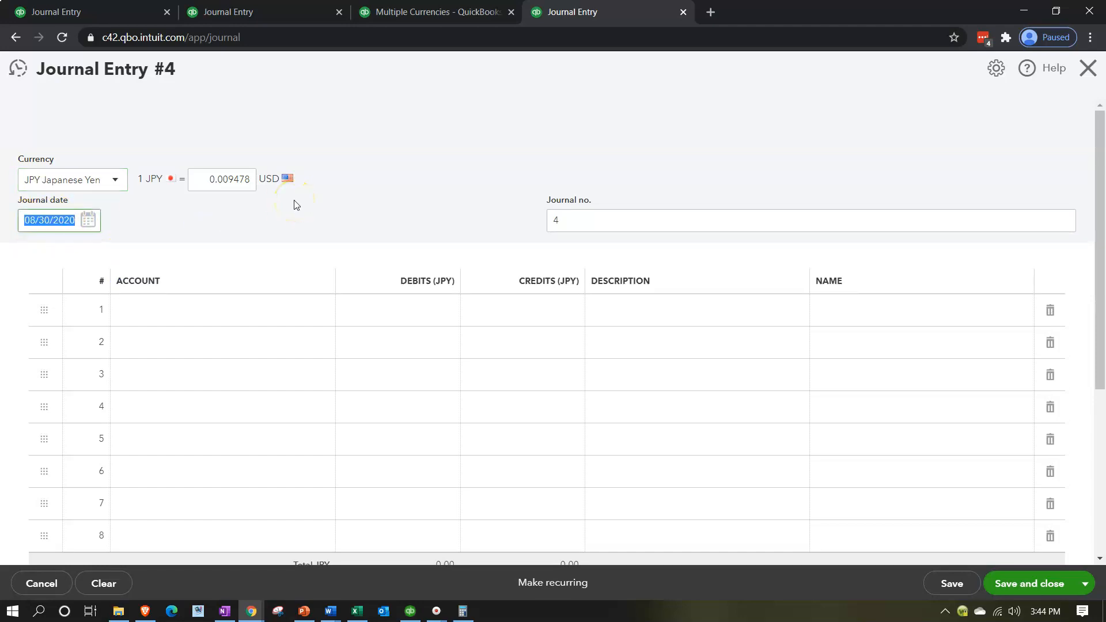
pyautogui.write('10')
pyautogui.write('/29/2020')
pyautogui.press('Tab')
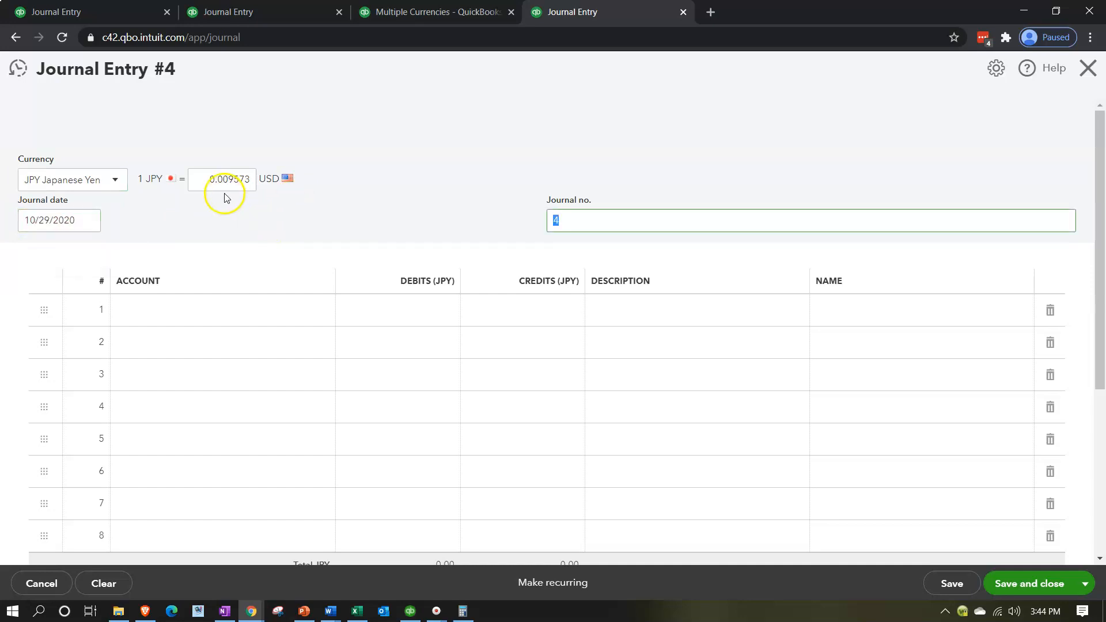
# - Compare the 08/30/2020 journal entry, and debit Equipment for 400,000 JPY on line 1 of the 10/29/2020 entry
pyautogui.click(290, 12)
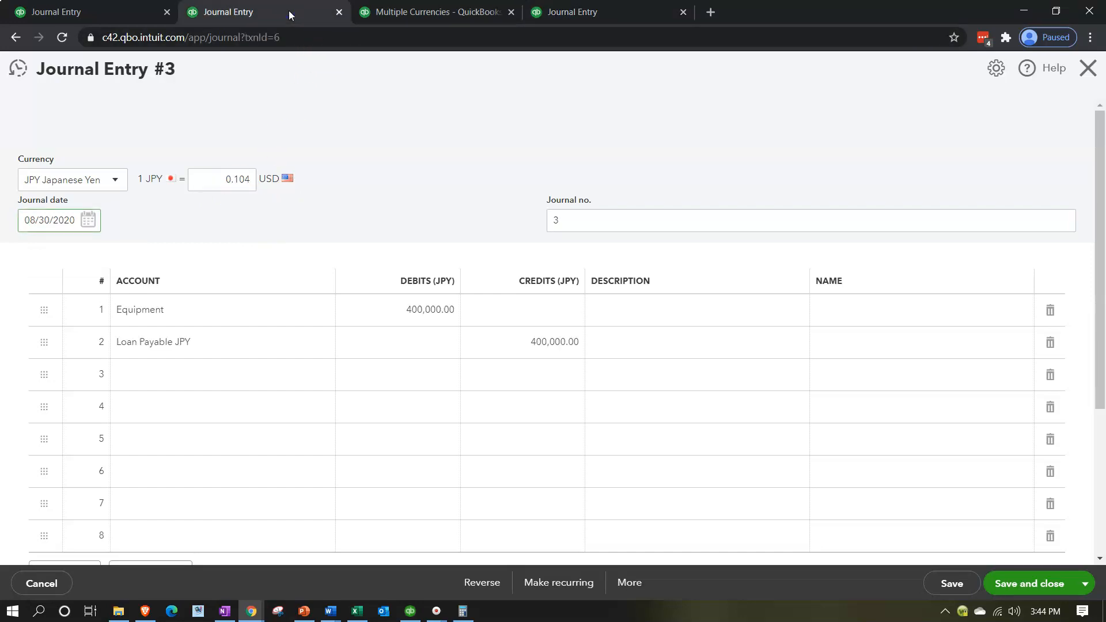
pyautogui.click(572, 11)
pyautogui.click(234, 306)
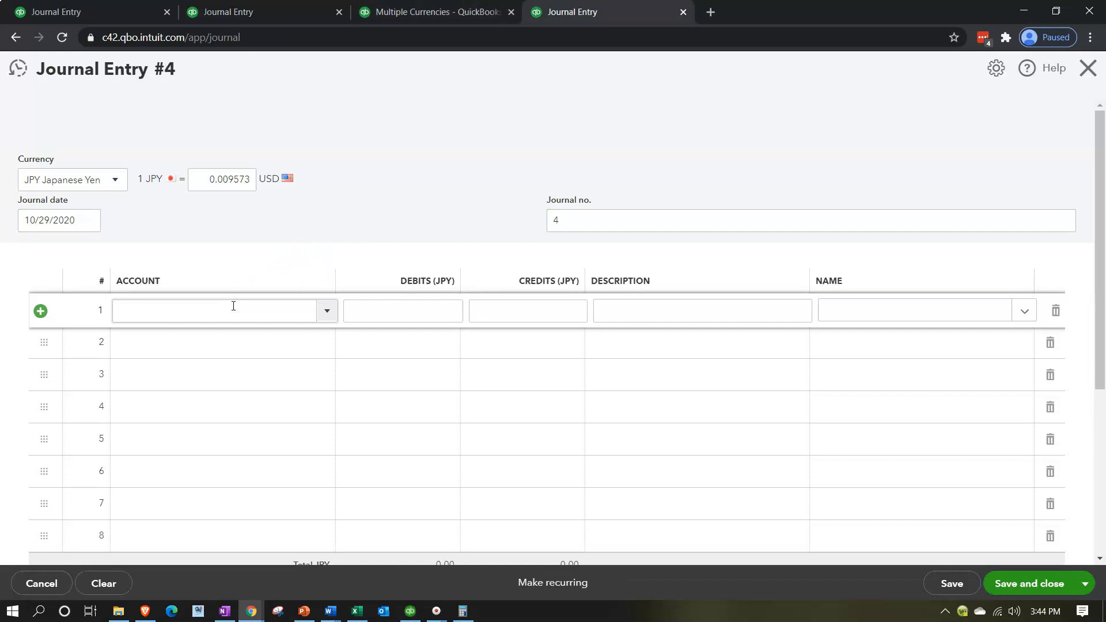
pyautogui.write('Equipment')
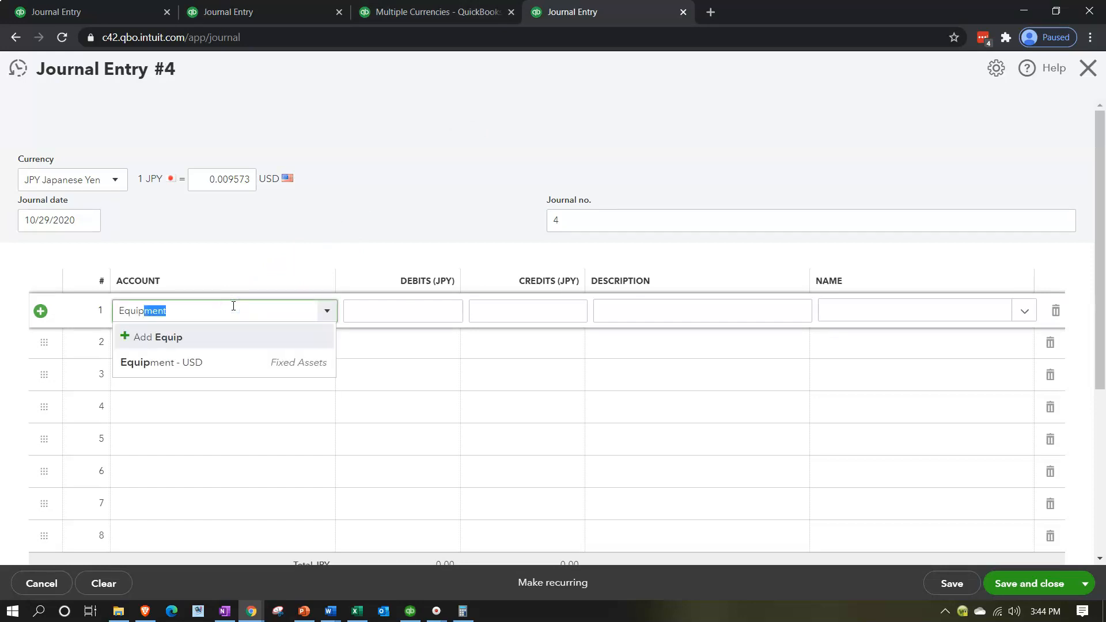
pyautogui.press('Tab')
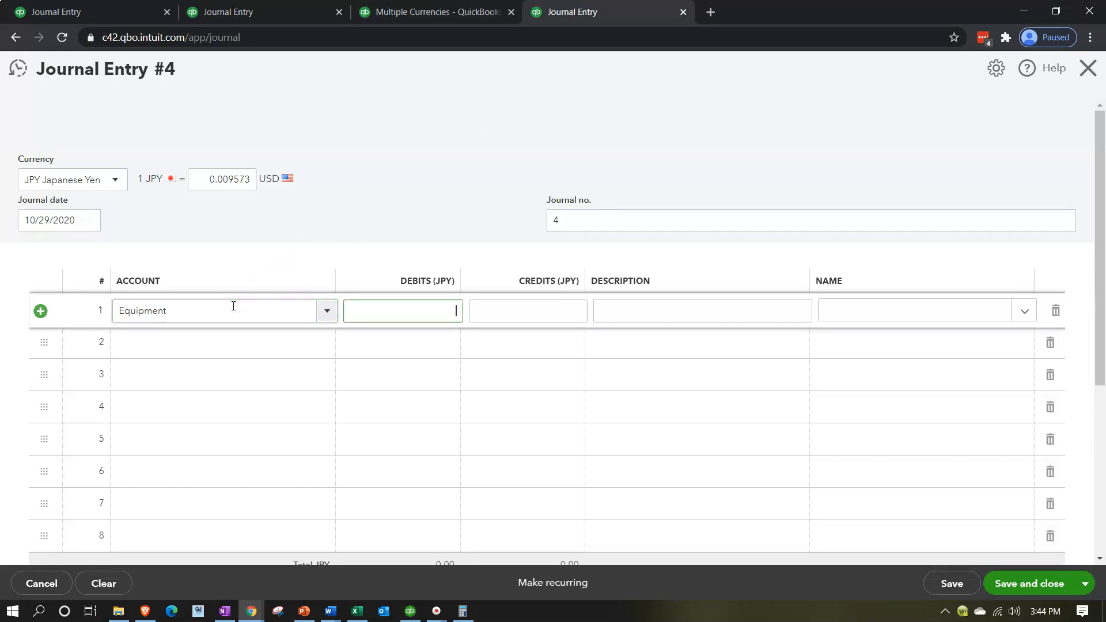
pyautogui.write('400,000')
pyautogui.press('Tab')
pyautogui.press('Tab')
pyautogui.press('Tab')
pyautogui.press('Tab')
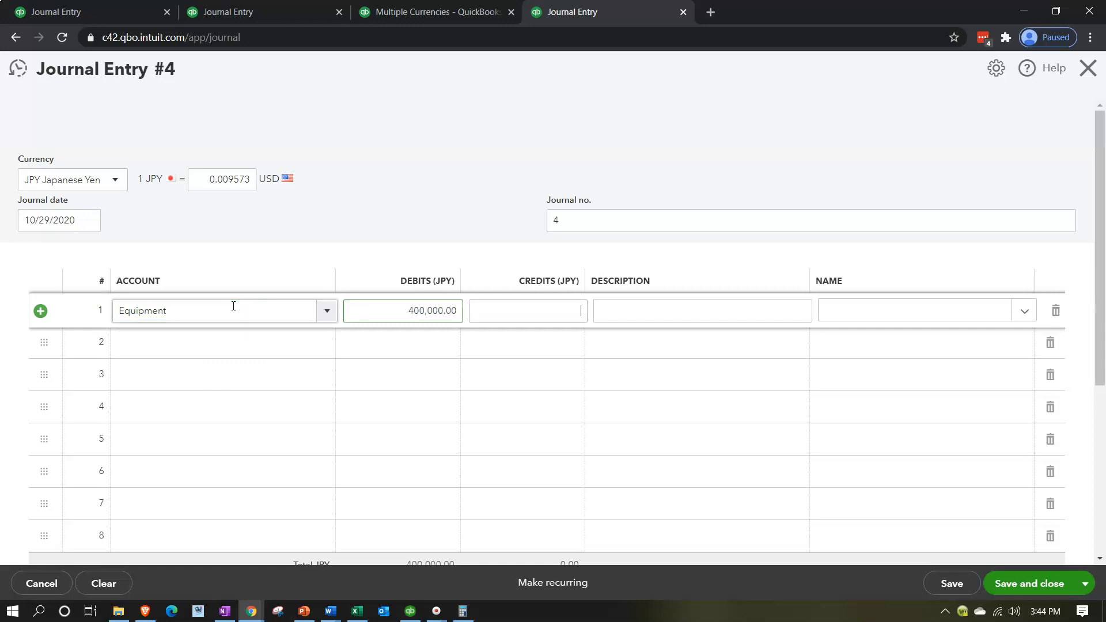
pyautogui.press('Tab')
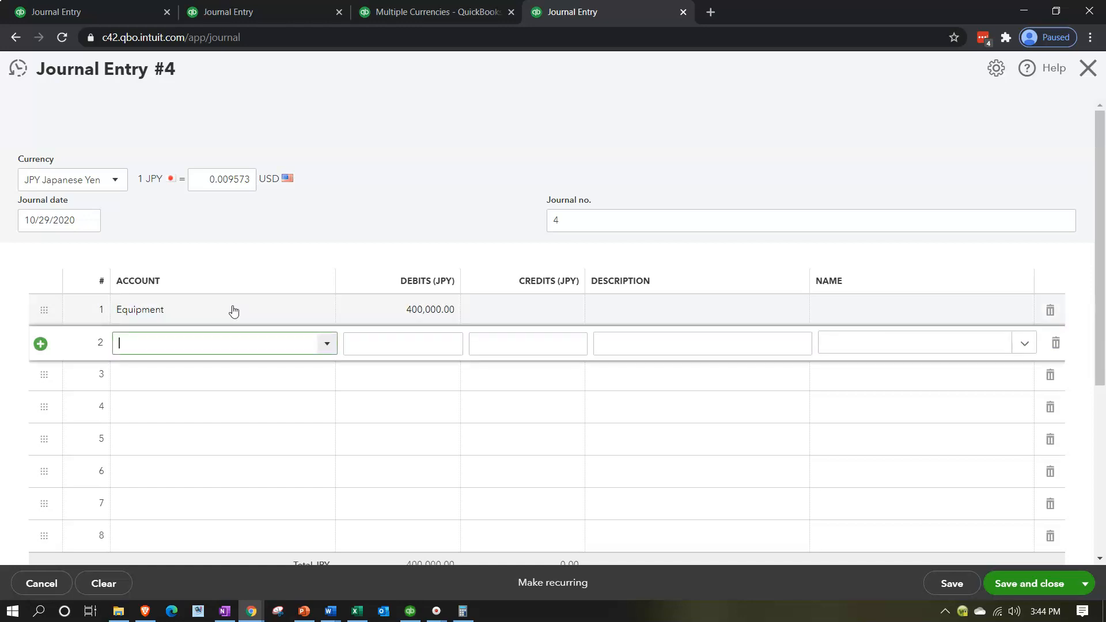
# - Credit Loan Payable JPY for 400,000 JPY on line 2, and check the entry's USD totals
pyautogui.write('Loan Payable JPY')
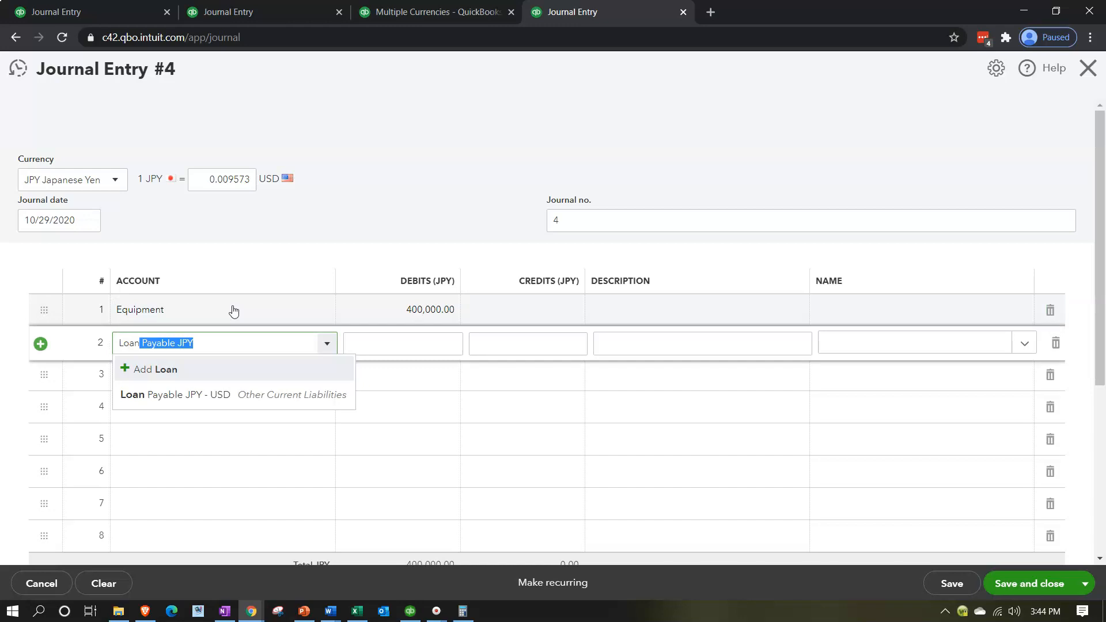
pyautogui.press('Tab')
pyautogui.press('Tab')
pyautogui.scroll(-3, 348, 400)
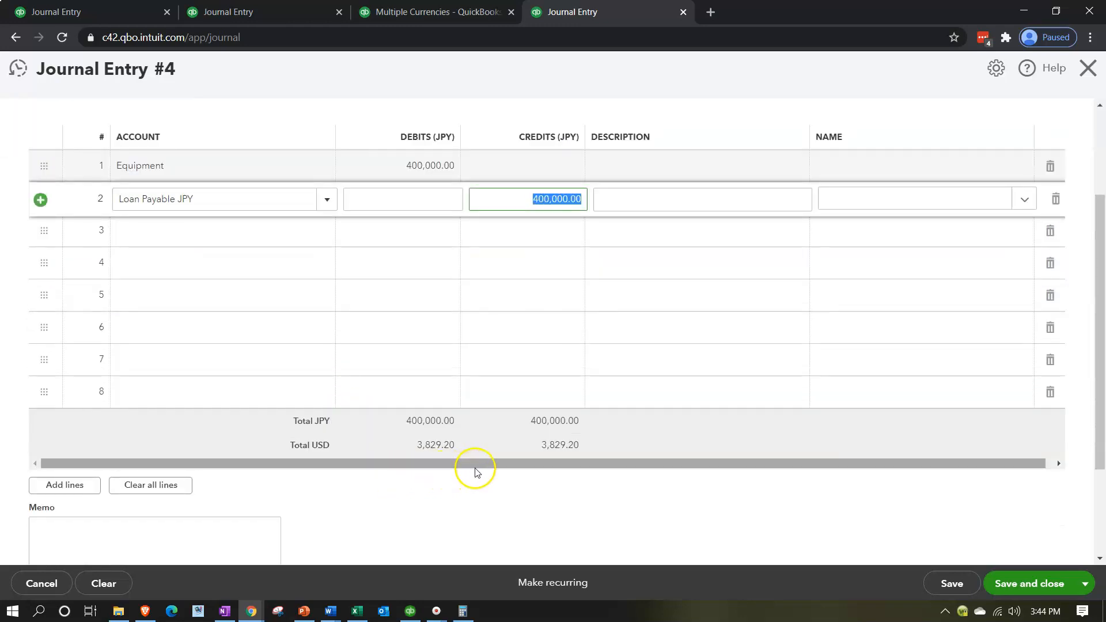
pyautogui.scroll(3, 476, 471)
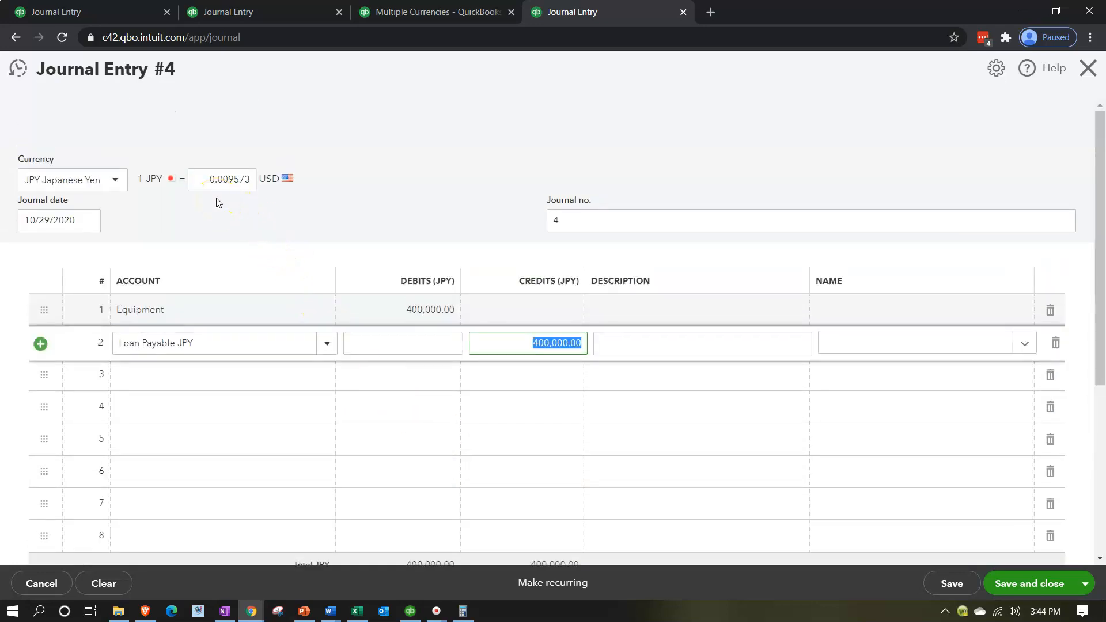
# - Switch to the Excel worksheet and look up the 10/29 JPY spot rate
pyautogui.click(356, 611)
pyautogui.click(265, 420)
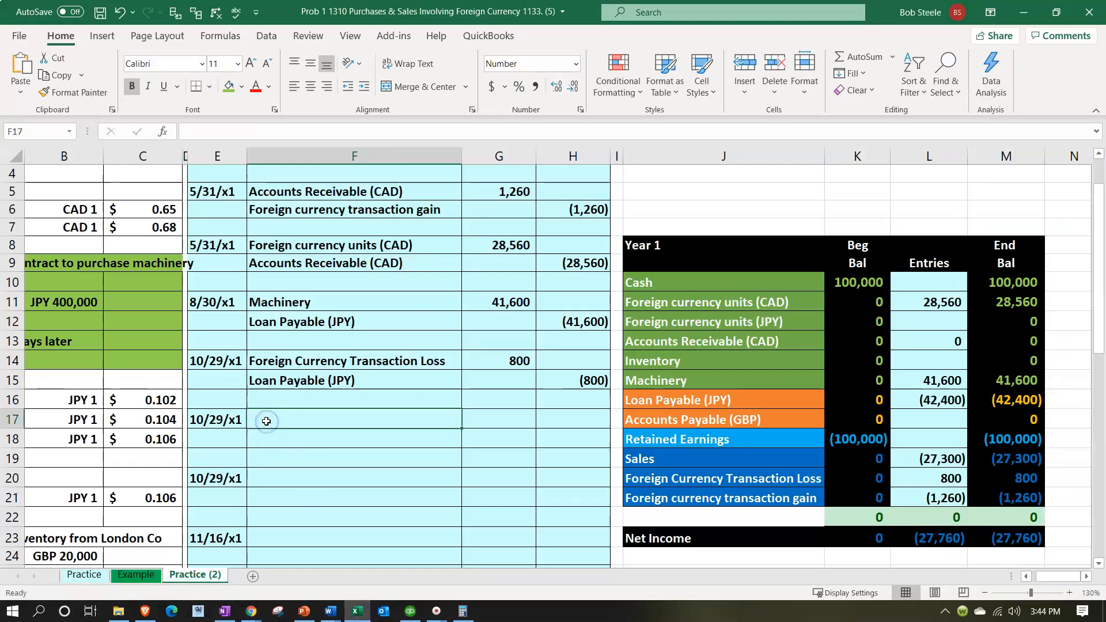
pyautogui.press('Home')
pyautogui.press('Down')
pyautogui.press('Right')
pyautogui.press('Right')
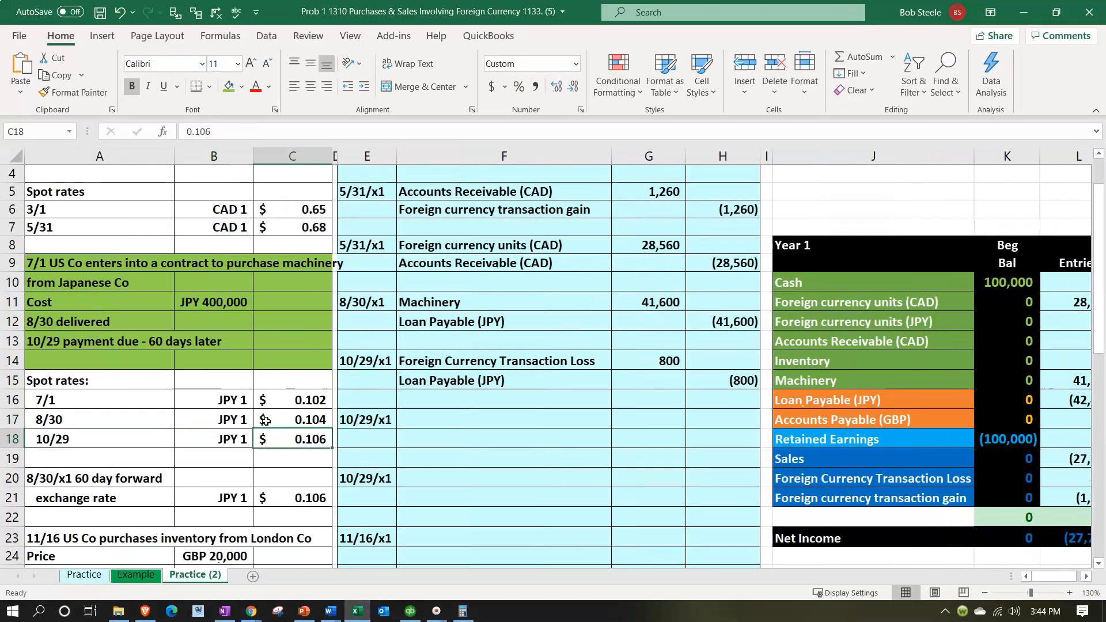
# - Switch back to QuickBooks Online, set the JPY exchange rate to 0.106 for this transaction only, and review the USD totals
pyautogui.click(356, 610)
pyautogui.click(208, 179)
pyautogui.press('BackSpace')
pyautogui.write('0.106')
pyautogui.press('Tab')
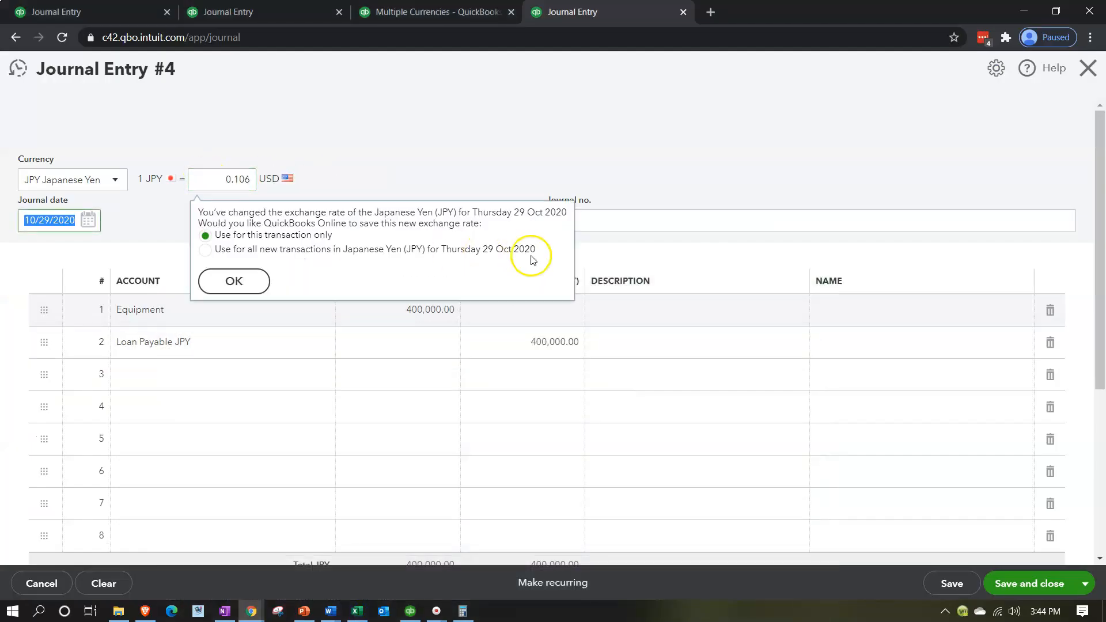
pyautogui.click(255, 287)
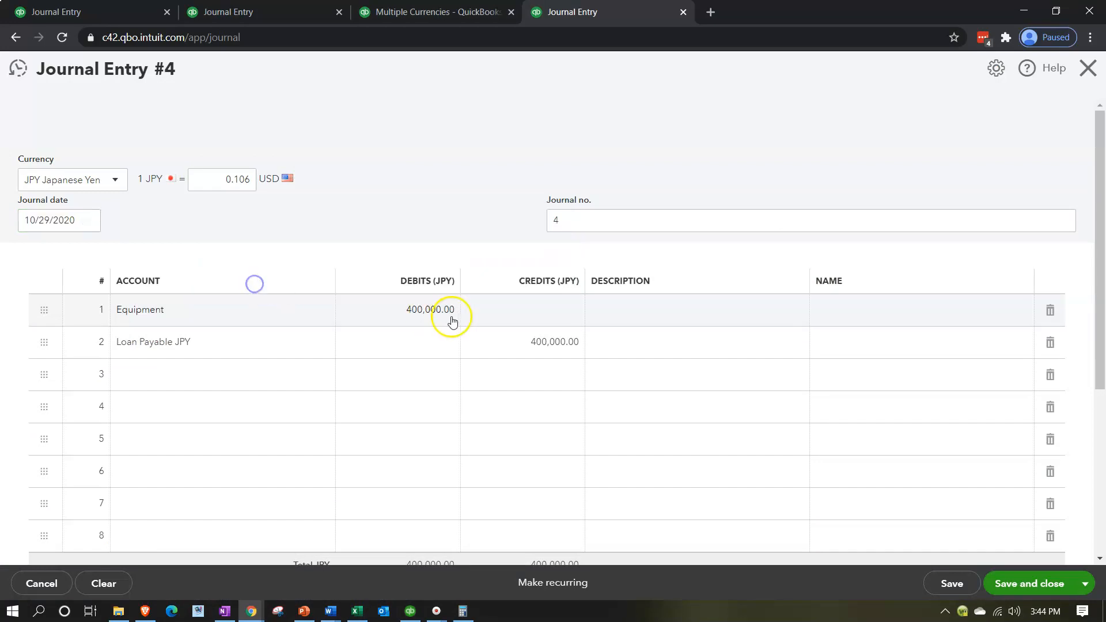
pyautogui.scroll(-3, 451, 319)
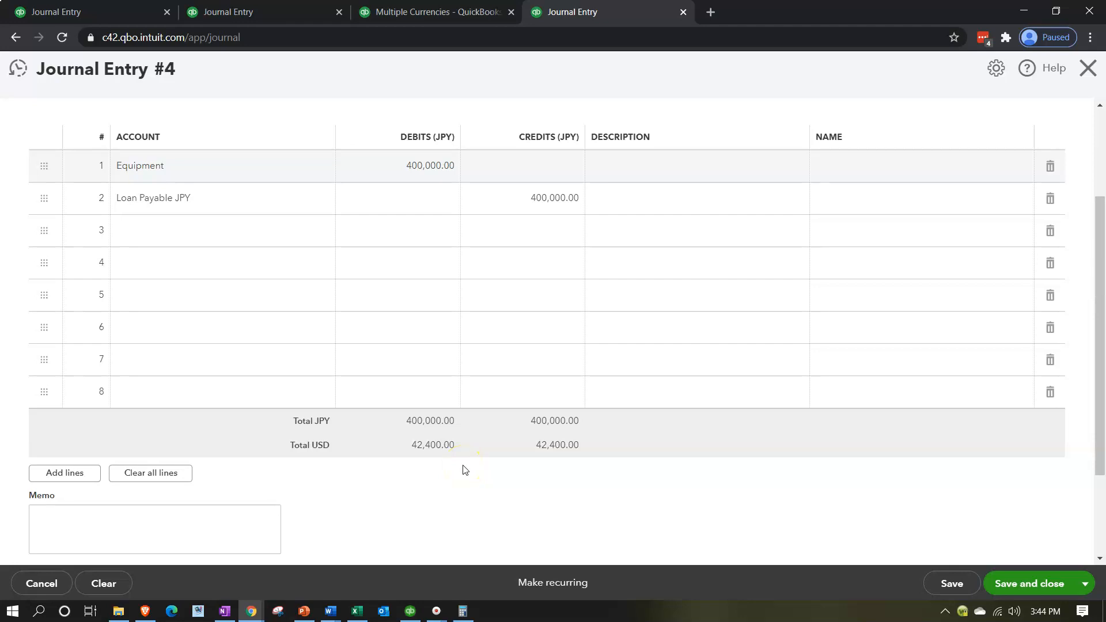
# - Enter 42,400 in Calculator, close the 08/30/2020 journal entry, and return to the Loan Payable JPY balance on the balance sheet
pyautogui.click(463, 610)
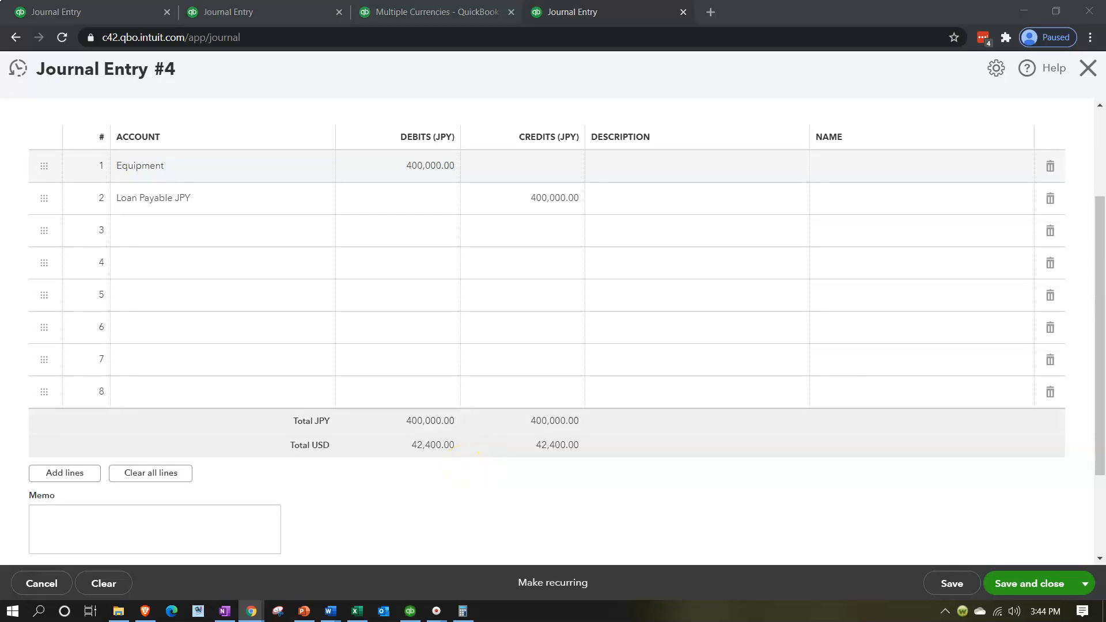
pyautogui.click(725, 221)
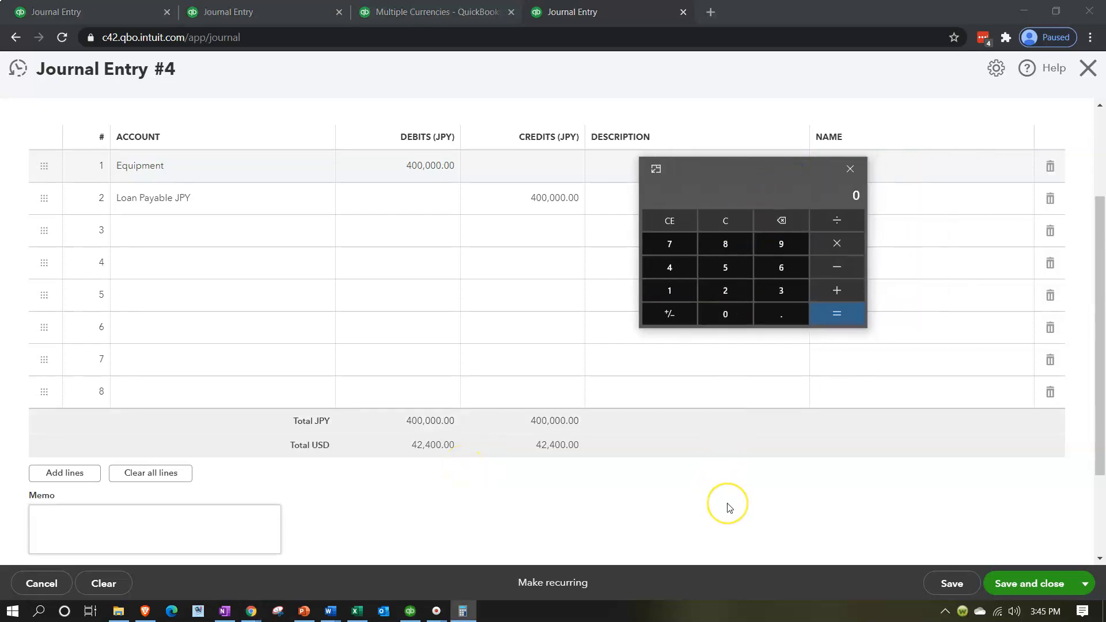
pyautogui.write('42,400')
pyautogui.click(247, 12)
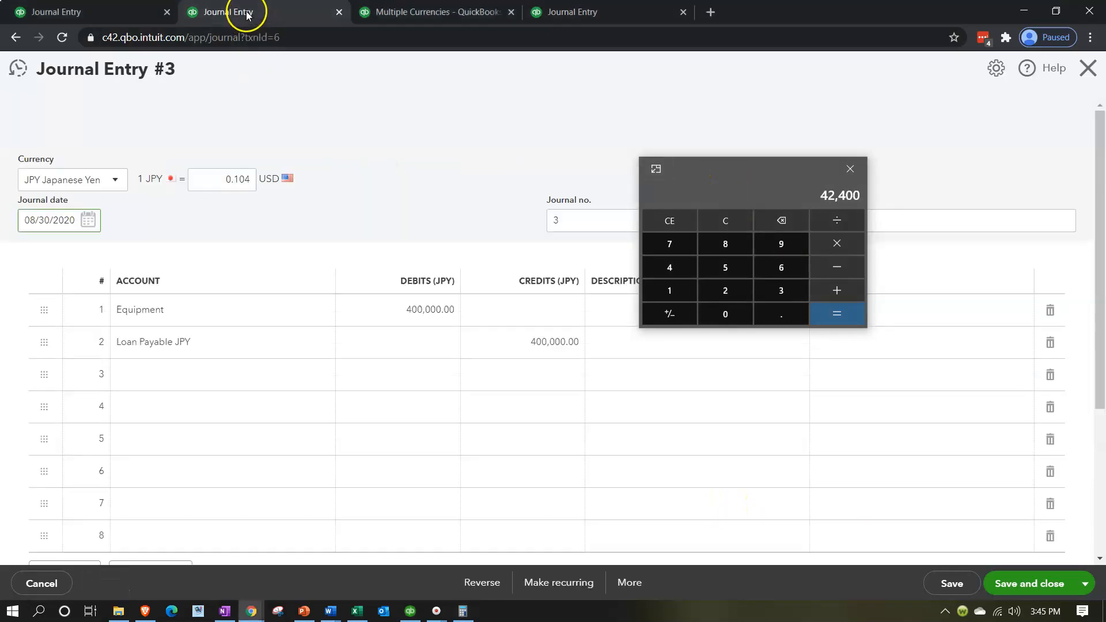
pyautogui.click(1088, 62)
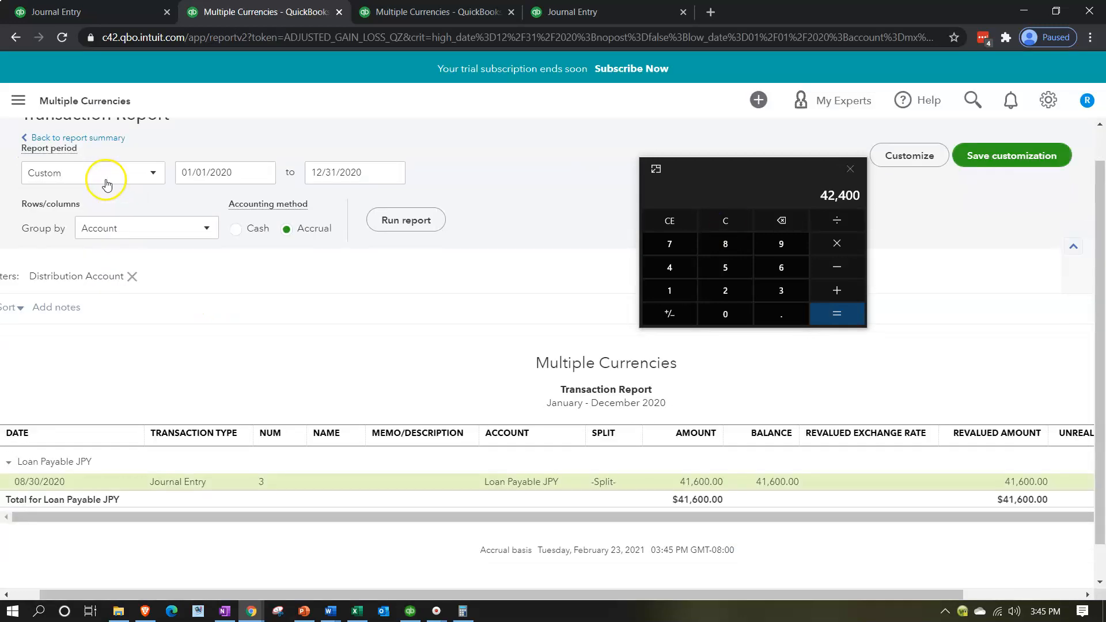
pyautogui.click(106, 176)
pyautogui.click(98, 140)
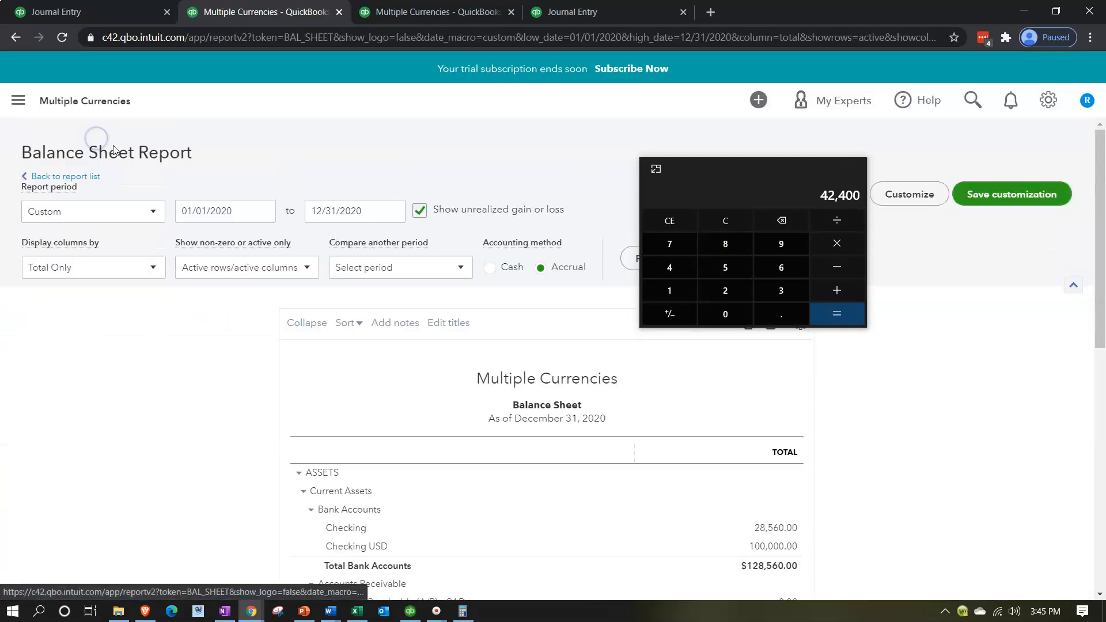
pyautogui.scroll(-8, 525, 378)
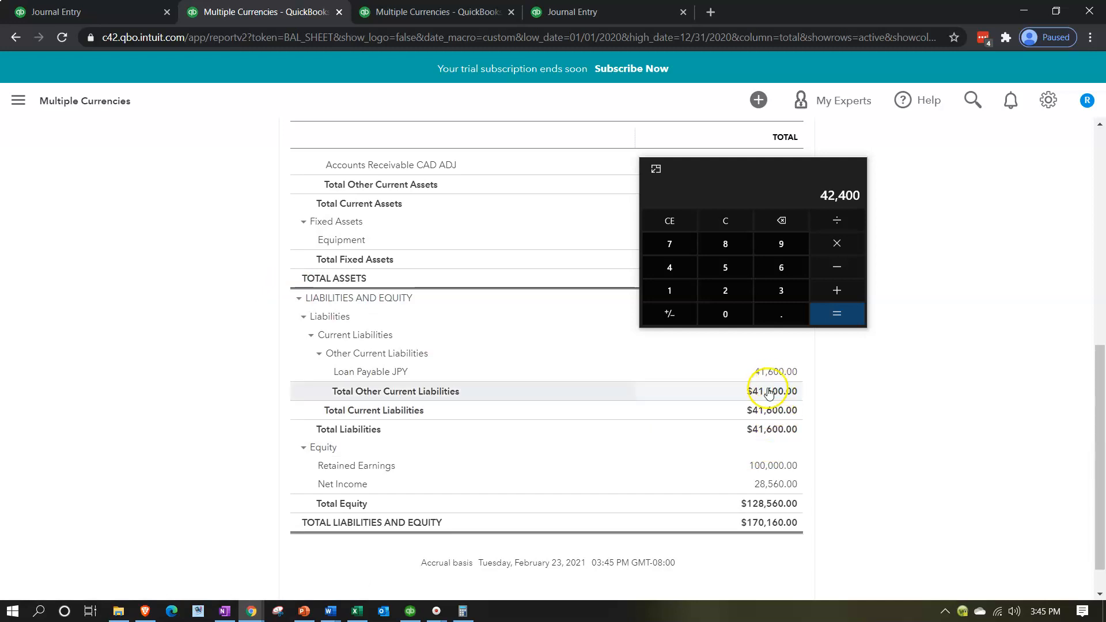
# - Subtract the 41,600 loan balance from 42,400 in Calculator, and move the calculator clear of the balance sheet
pyautogui.click(831, 271)
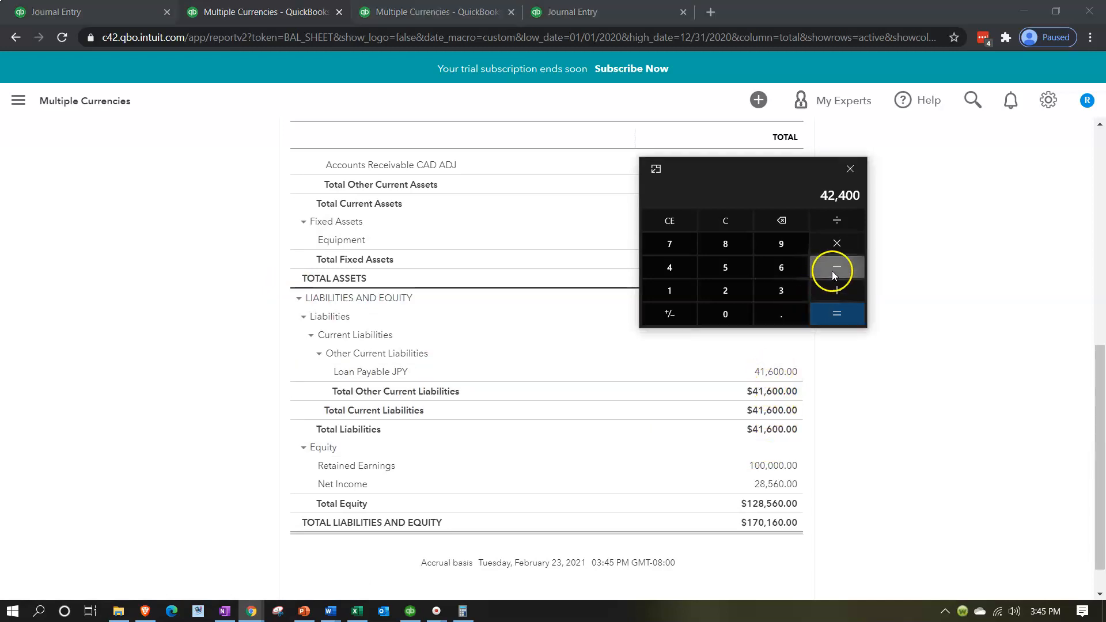
pyautogui.write('-41600')
pyautogui.press('Return')
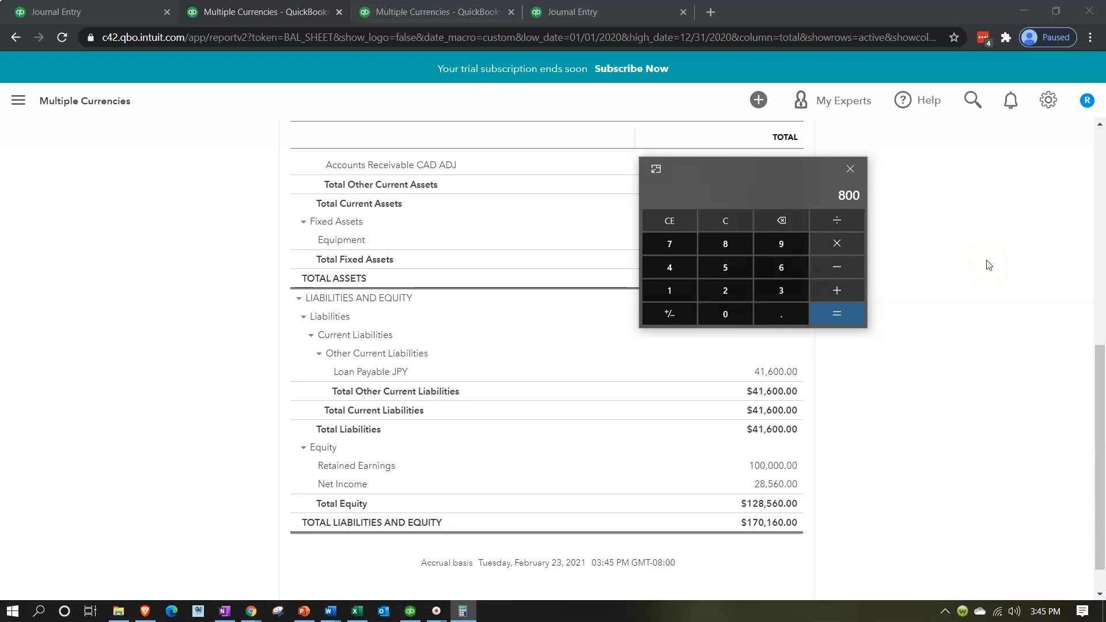
pyautogui.moveTo(785, 167); pyautogui.dragTo(980, 168)
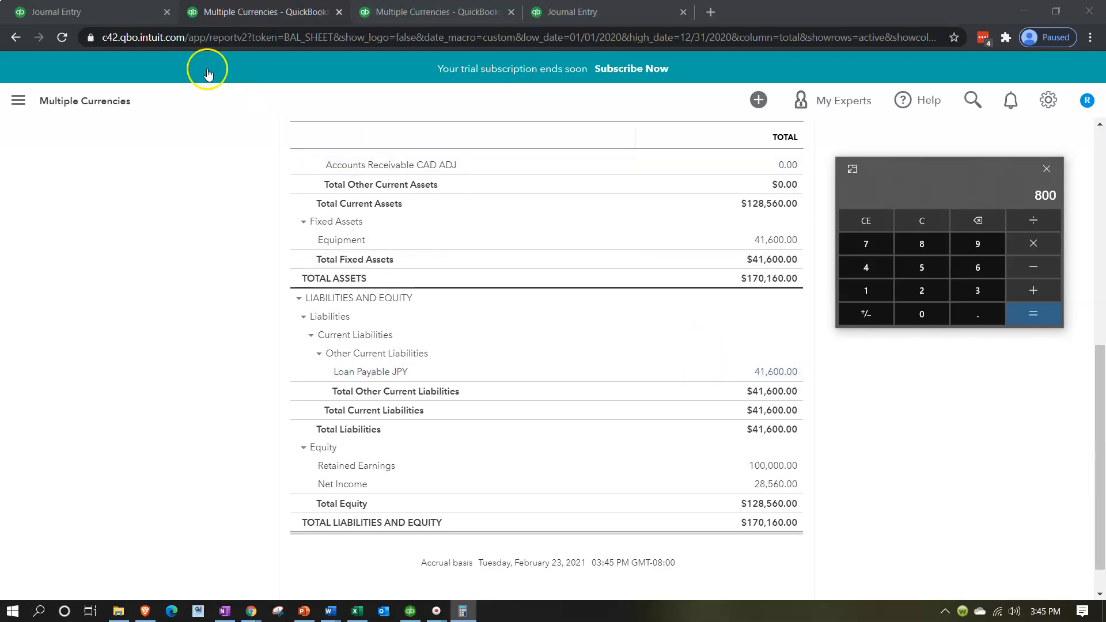
# - Return to the blank journal entry and credit Loan Payable JPY 800 on line 1 with the description "ADJ Entry"
pyautogui.click(86, 12)
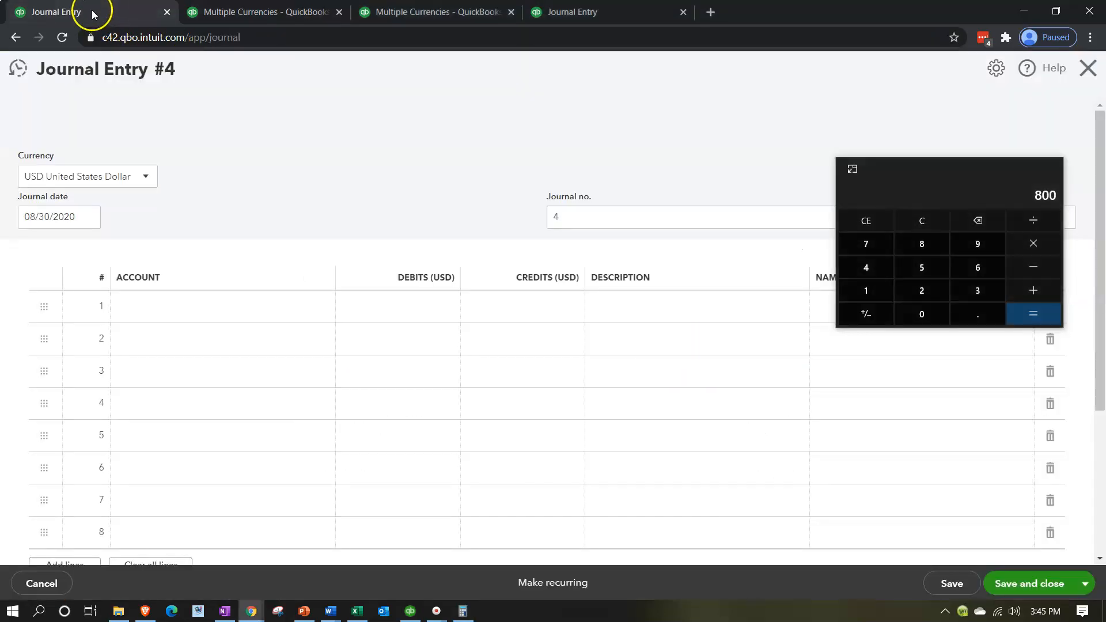
pyautogui.click(164, 309)
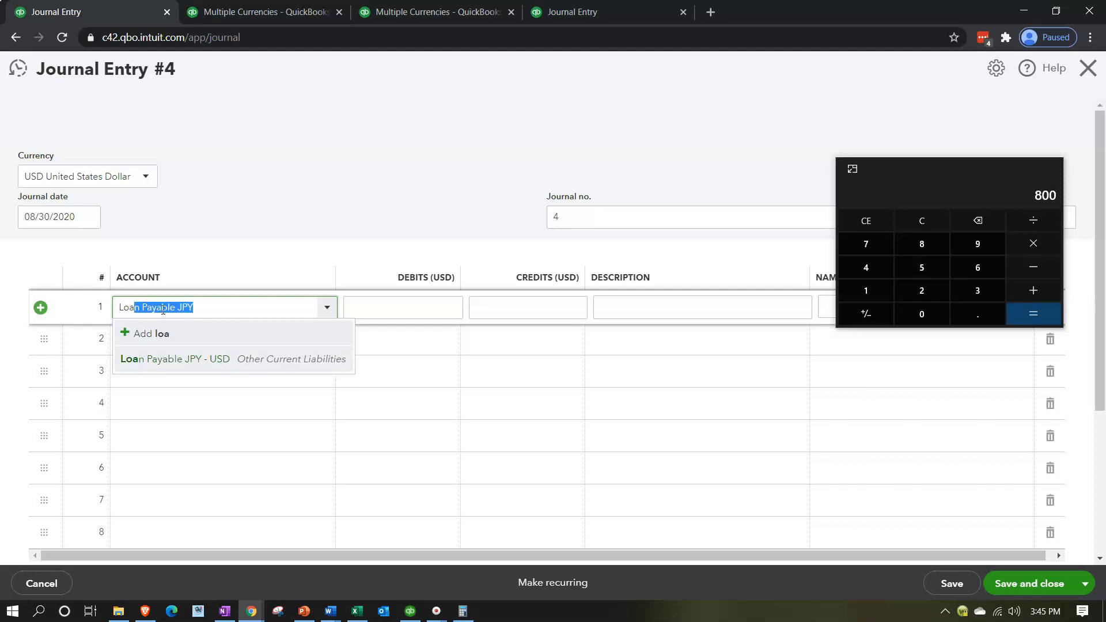
pyautogui.press('Tab')
pyautogui.press('Tab')
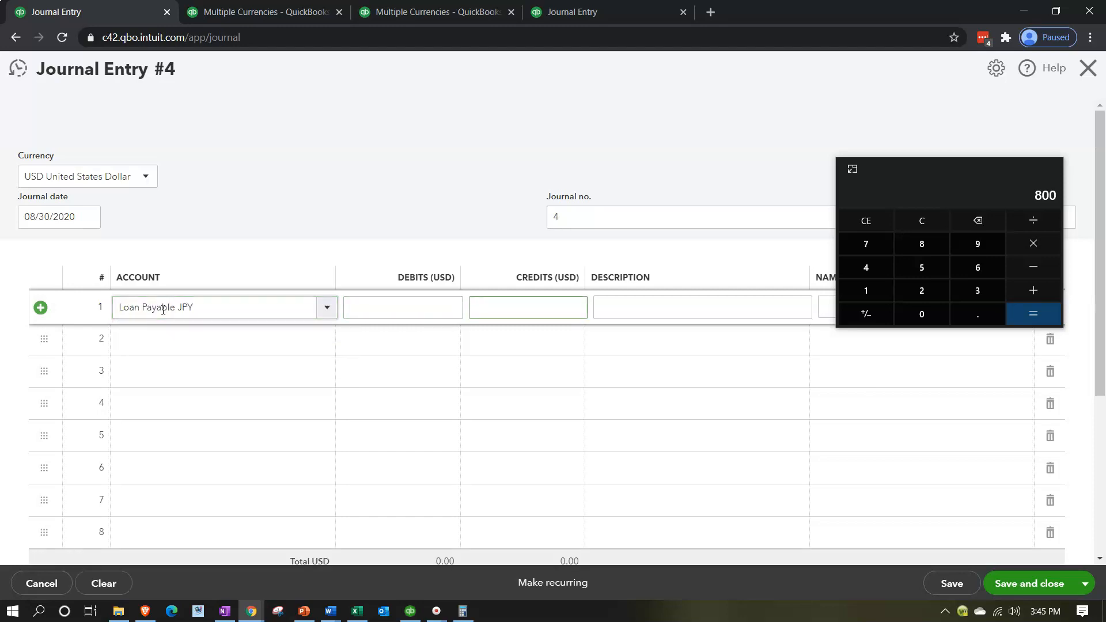
pyautogui.press('Tab')
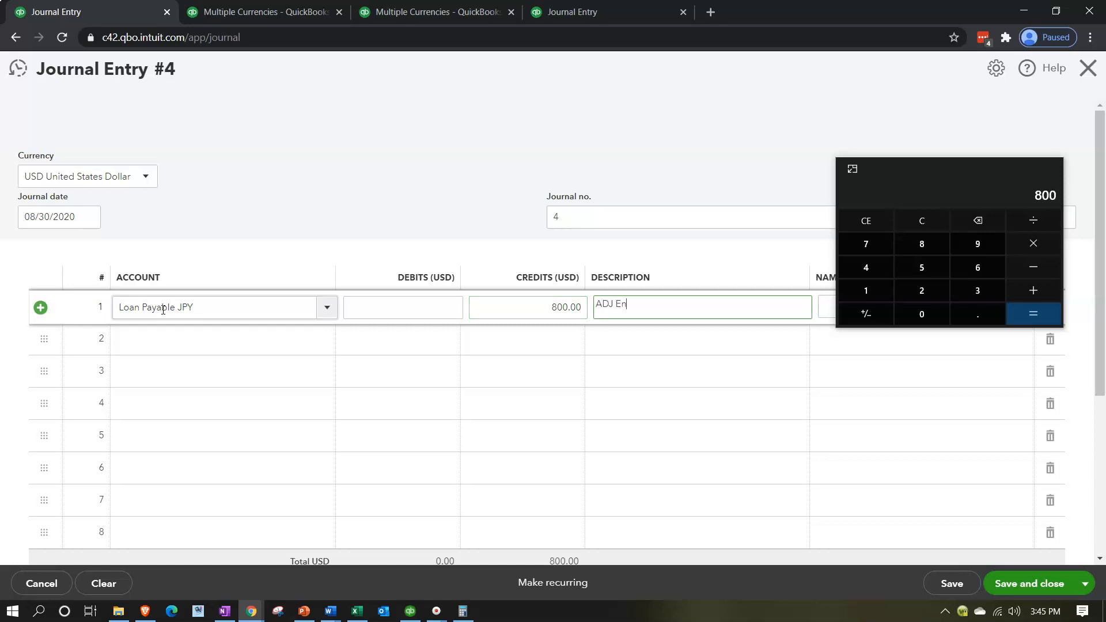
pyautogui.press('Tab')
pyautogui.press('Tab')
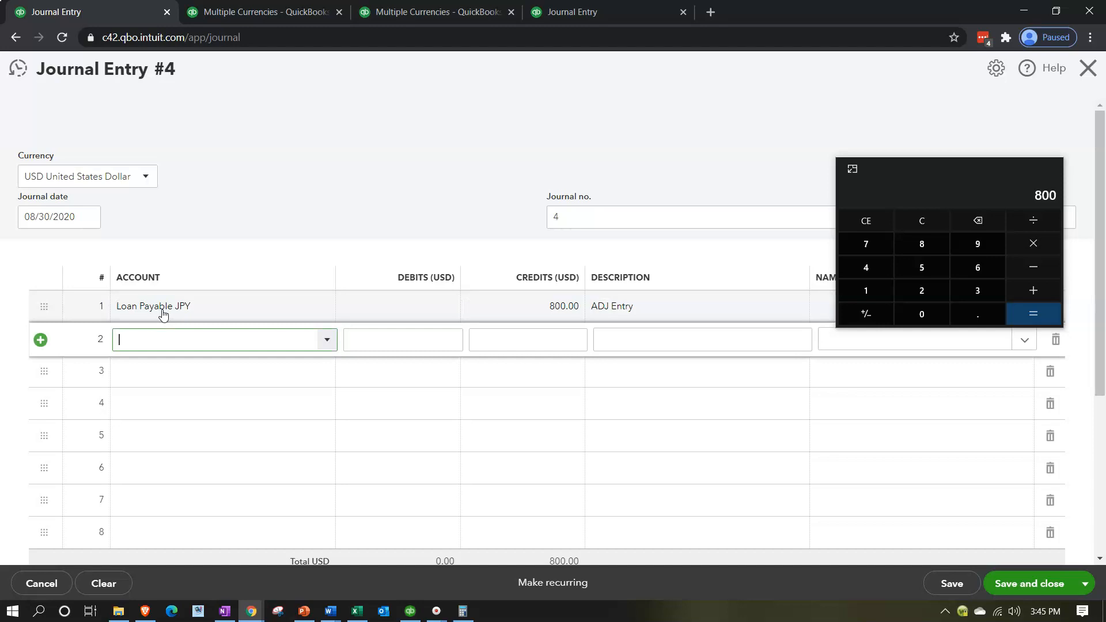
# - Look up the exchange account on the Profit and Loss report, and debit Exchange Gain or Loss 800 on line 2 of the journal entry
pyautogui.click(411, 13)
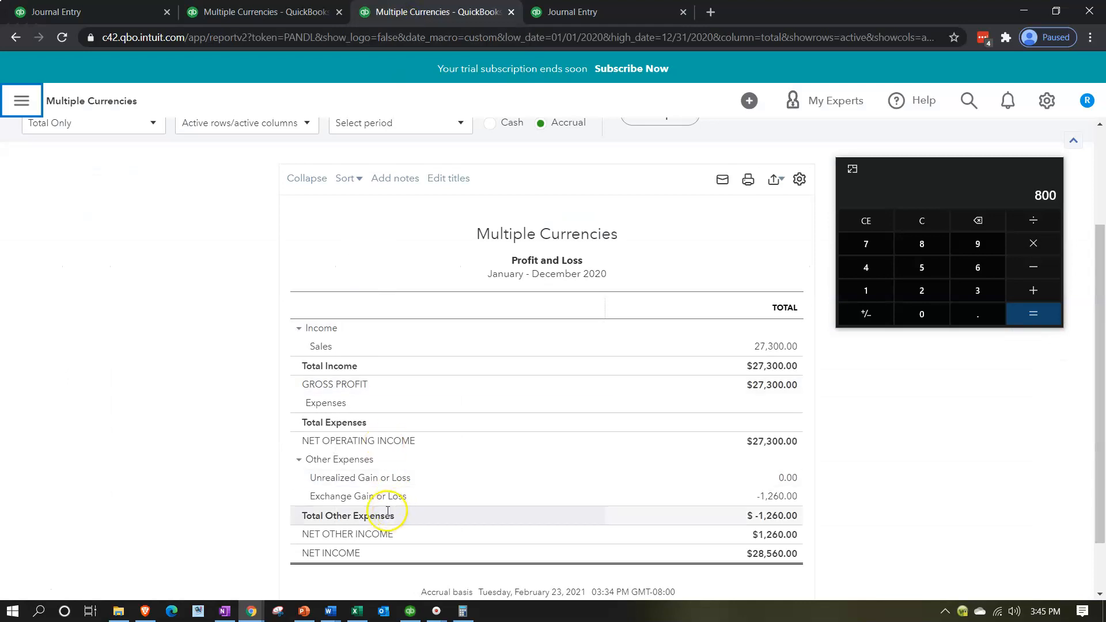
pyautogui.click(123, 12)
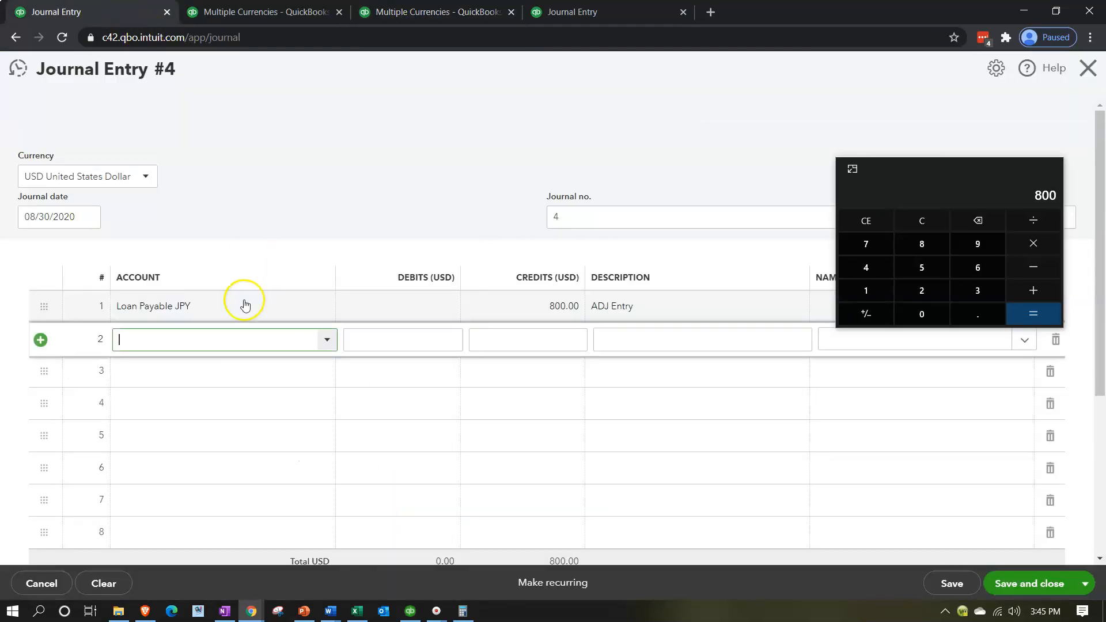
pyautogui.write('ex')
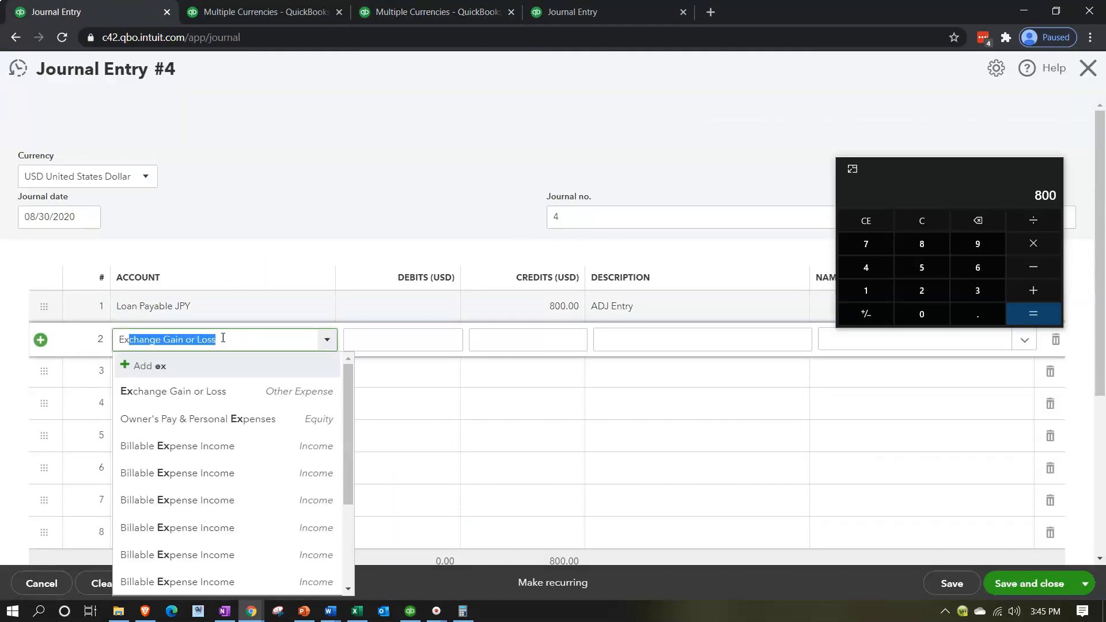
pyautogui.press('Tab')
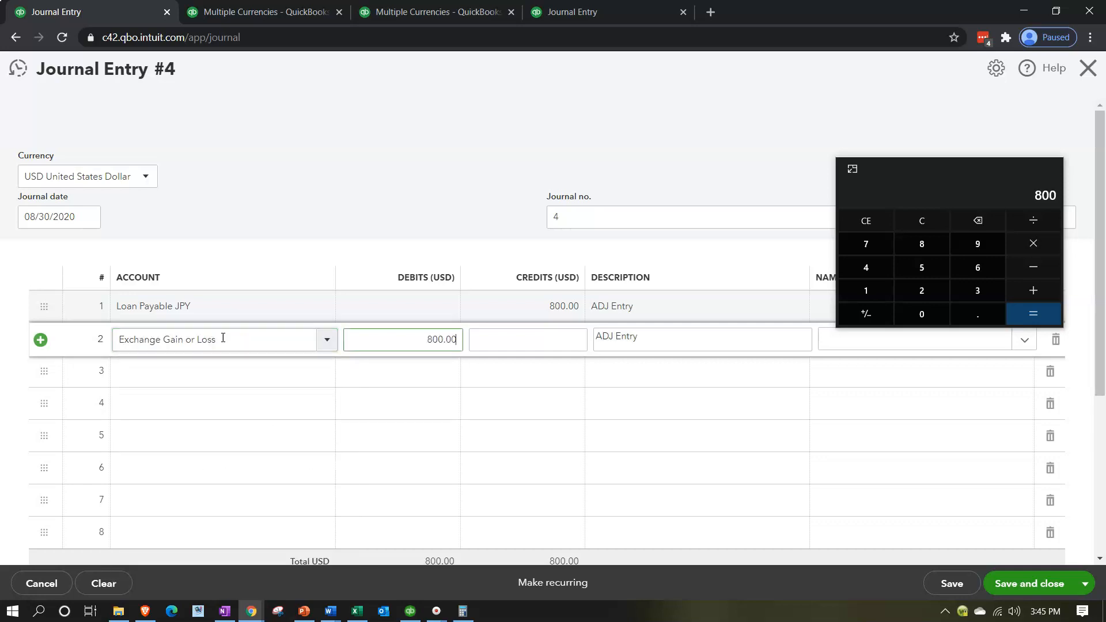
pyautogui.click(918, 174)
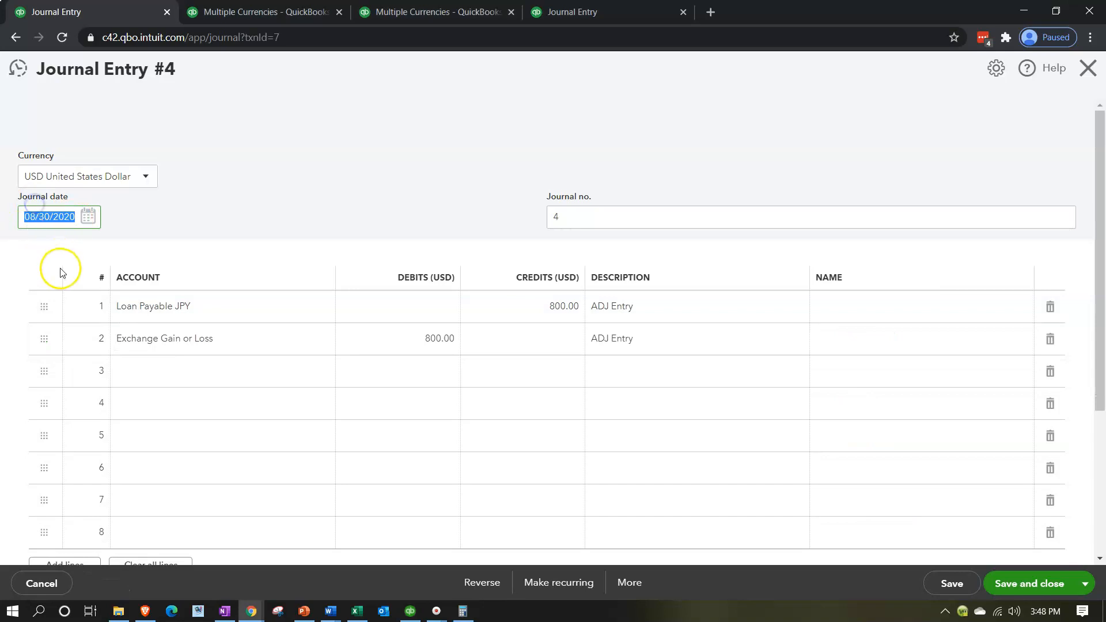
# - Set the adjusting journal entry's date to 10/29/2020 and save it
pyautogui.write('1029')
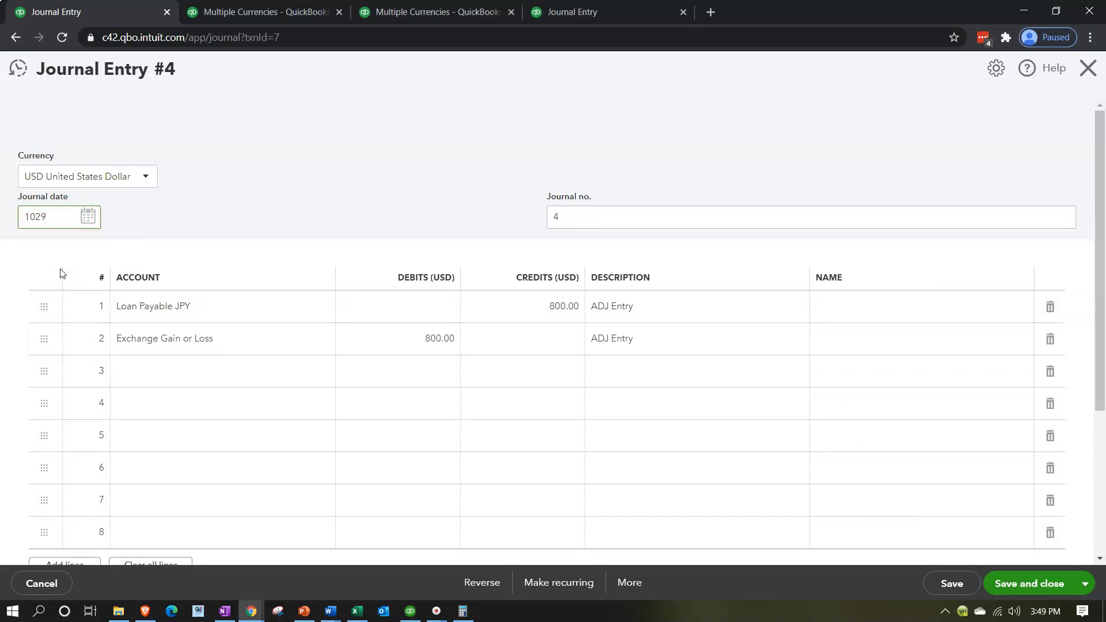
pyautogui.press('Tab')
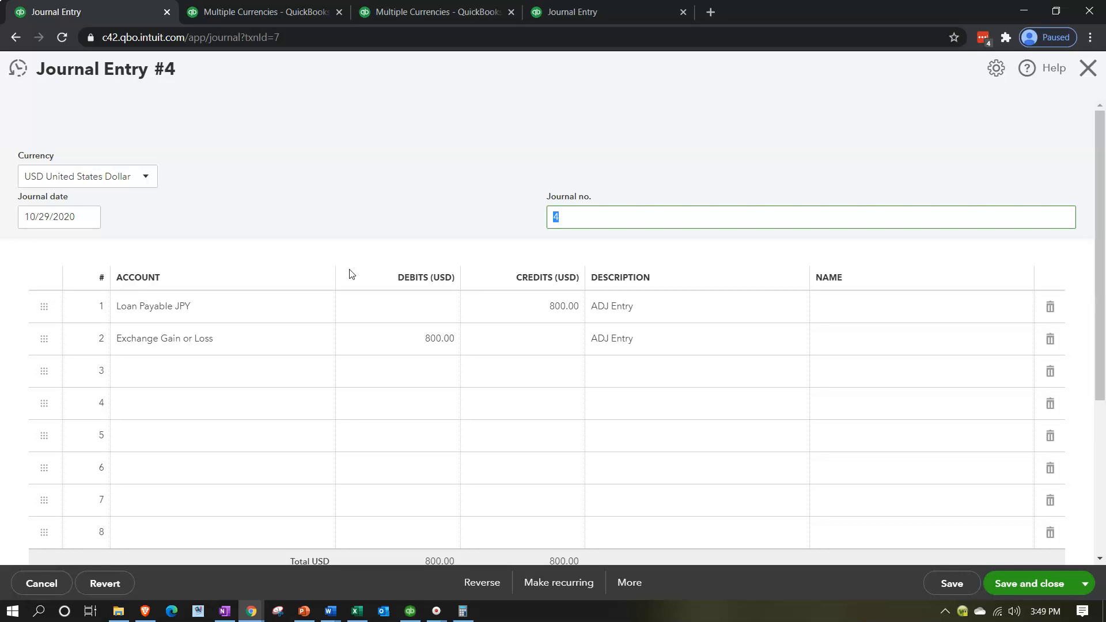
pyautogui.click(369, 191)
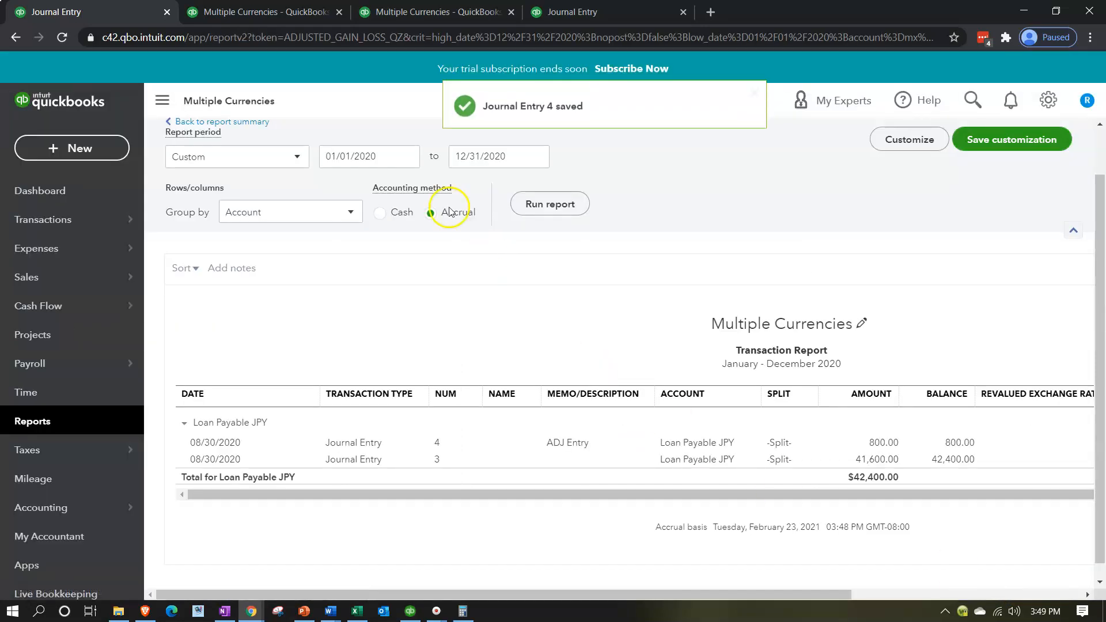
# - Rerun the balance sheet, review the transactions behind Loan Payable JPY, and return to the report summary
pyautogui.click(275, 11)
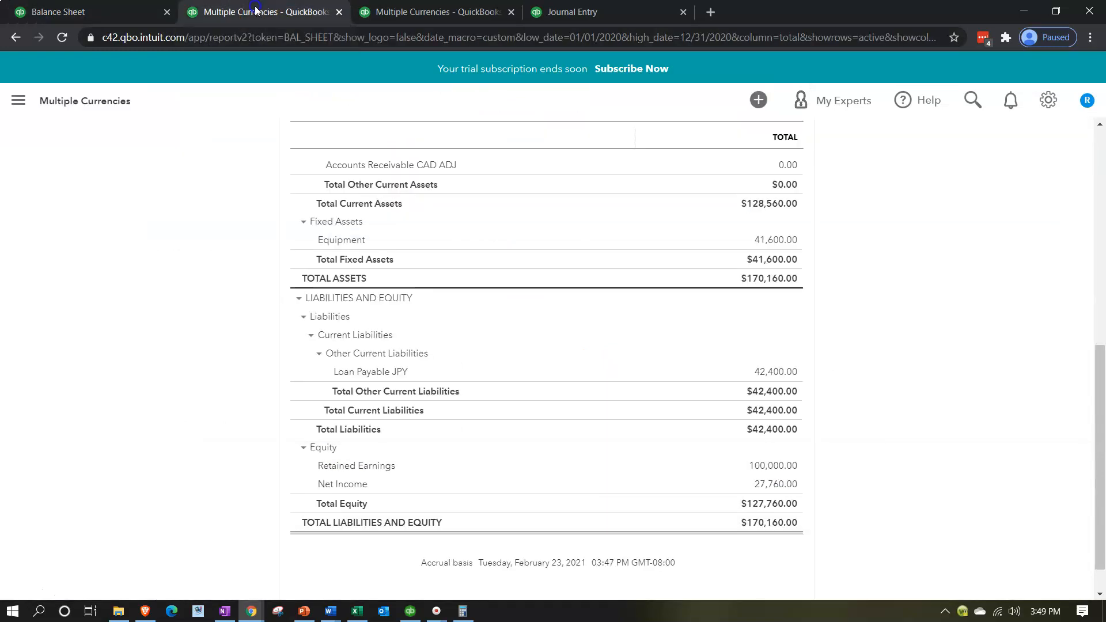
pyautogui.scroll(4, 190, 384)
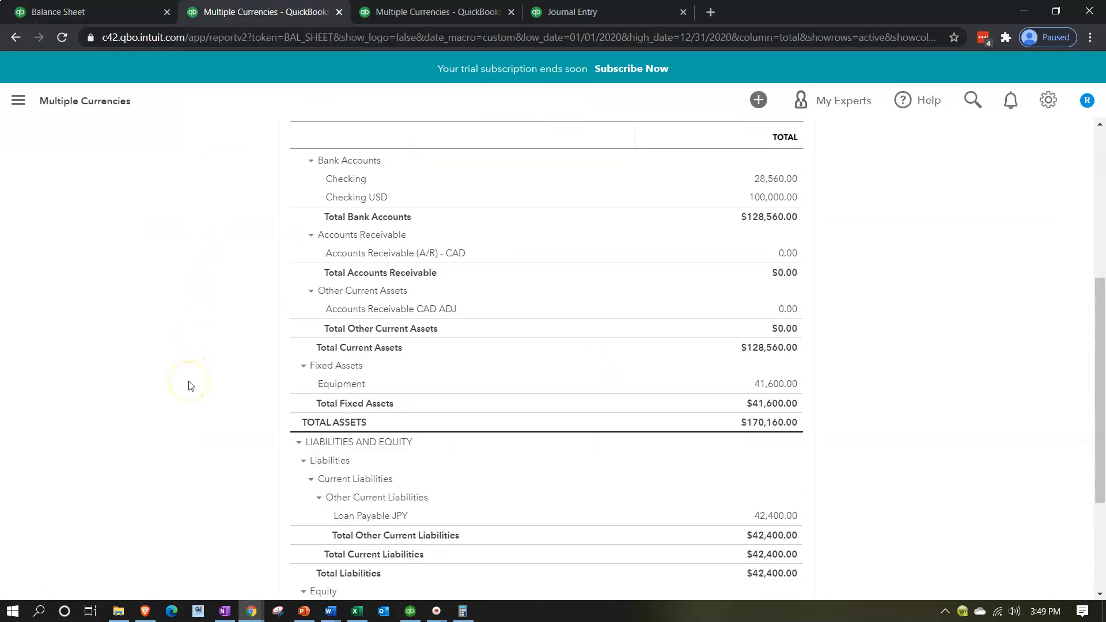
pyautogui.scroll(-3, 188, 383)
pyautogui.scroll(5, 187, 382)
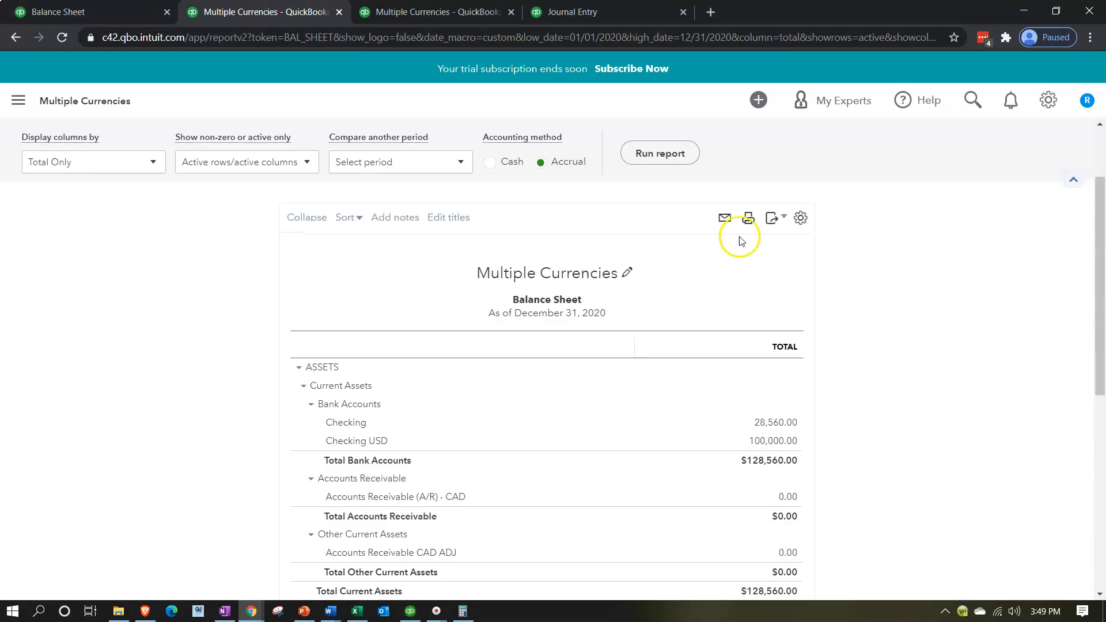
pyautogui.click(658, 153)
pyautogui.scroll(-7, 247, 459)
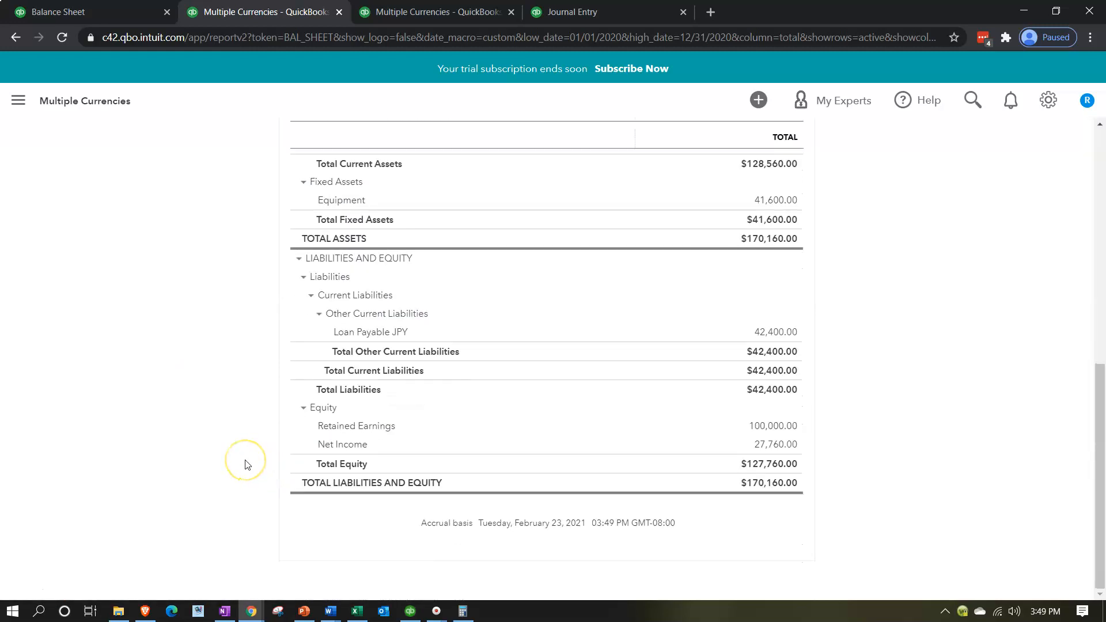
pyautogui.click(772, 331)
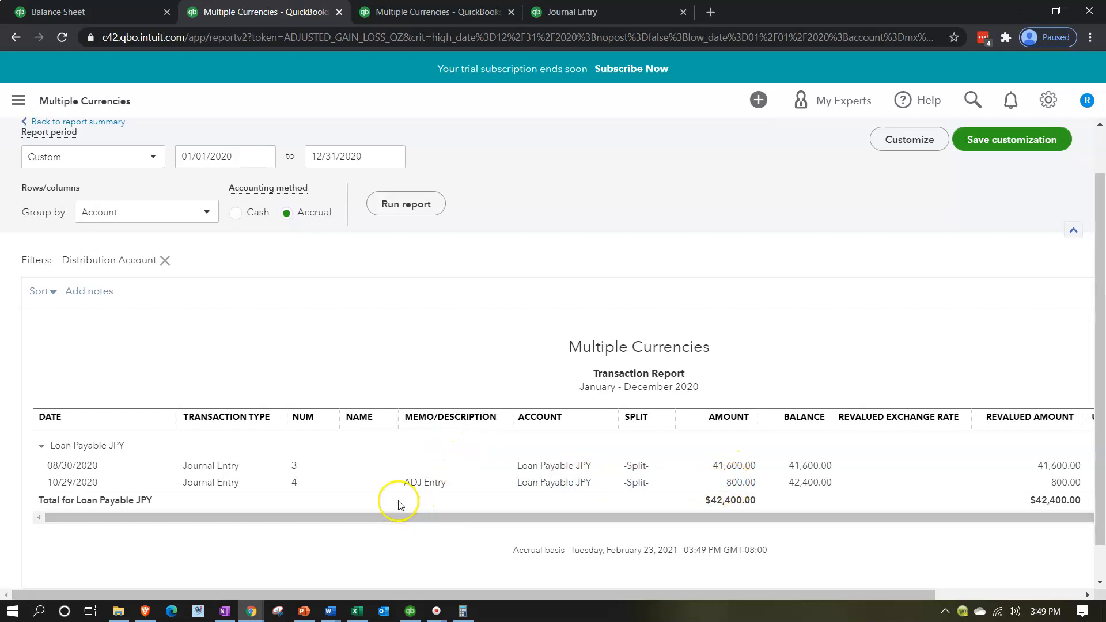
pyautogui.scroll(1, 395, 484)
pyautogui.click(111, 177)
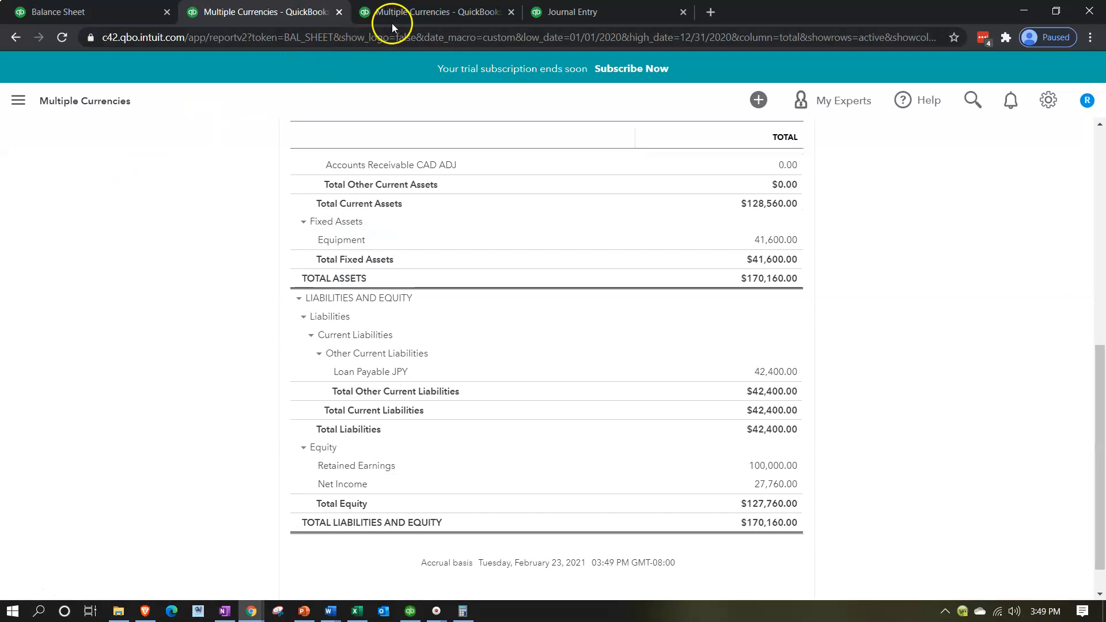
# - Enlarge and rerun the Profit and Loss report, and examine the Exchange Gain or Loss and net income figures
pyautogui.click(402, 16)
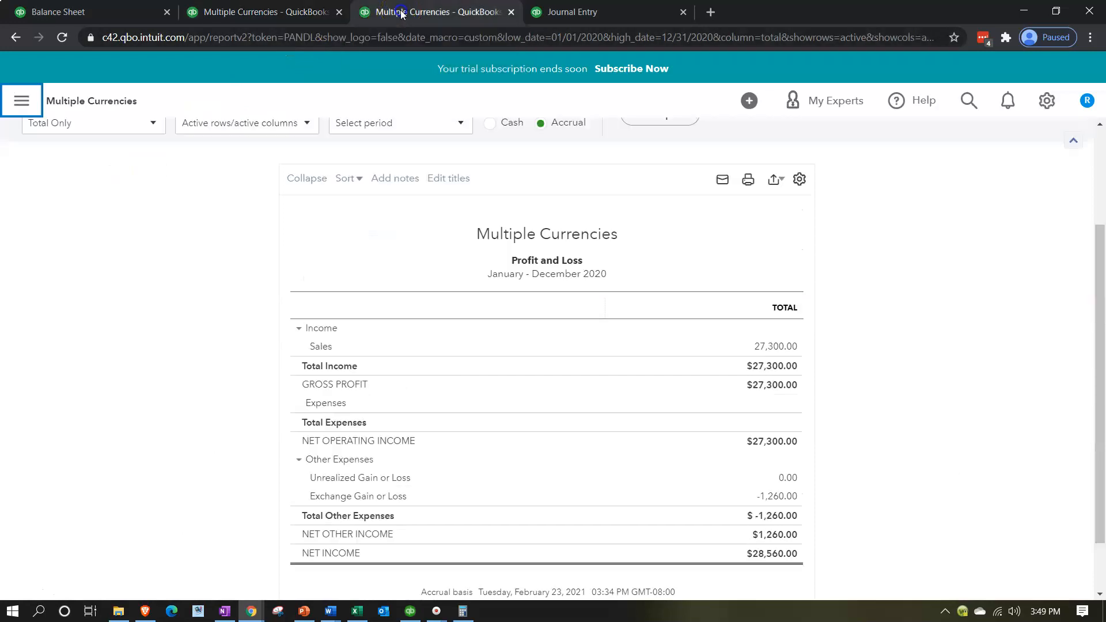
pyautogui.hotkey('ctrl', '+')
pyautogui.hotkey('ctrl', '+')
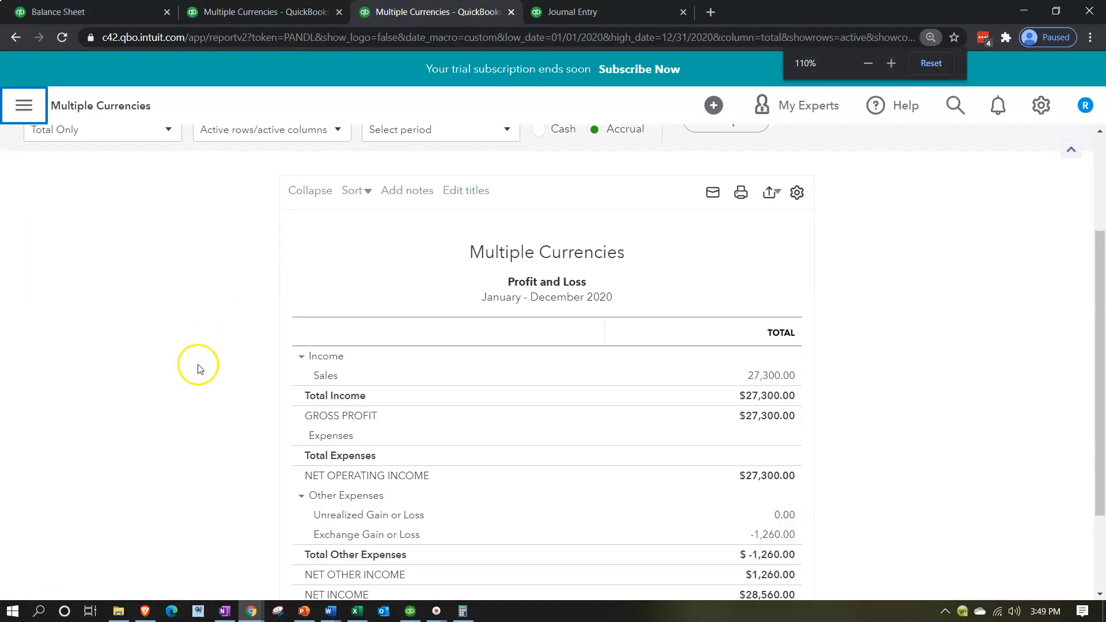
pyautogui.scroll(1, 267, 333)
pyautogui.click(801, 205)
pyautogui.scroll(-4, 200, 401)
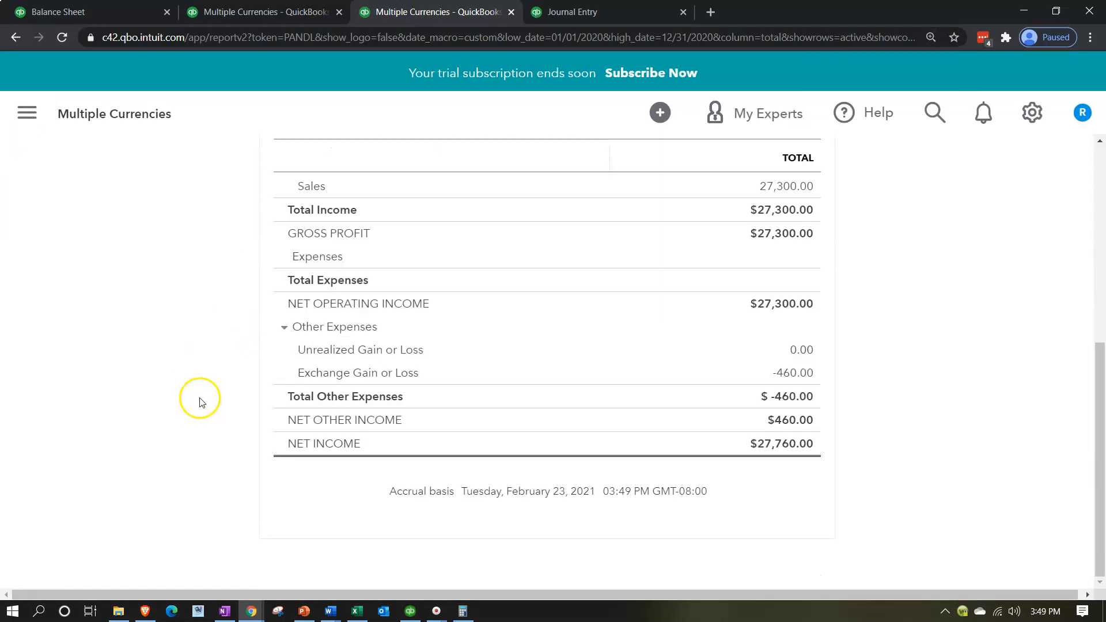
pyautogui.click(733, 405)
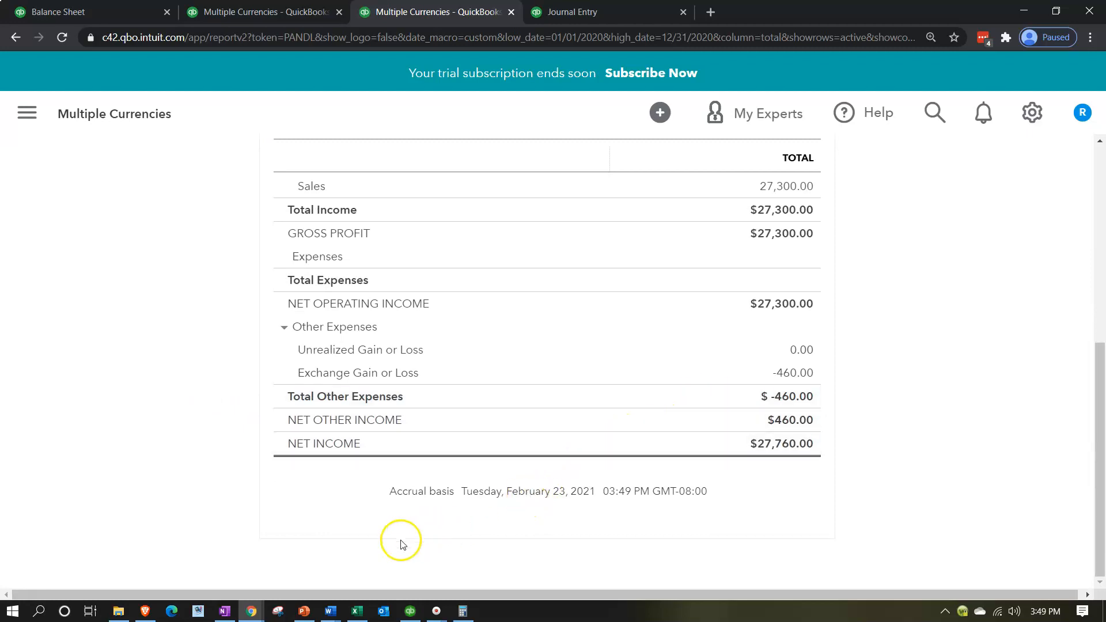
# - Switch to the Excel worksheet and check the combined ending balance of the foreign currency transaction loss and gain in M20:M21
pyautogui.click(357, 610)
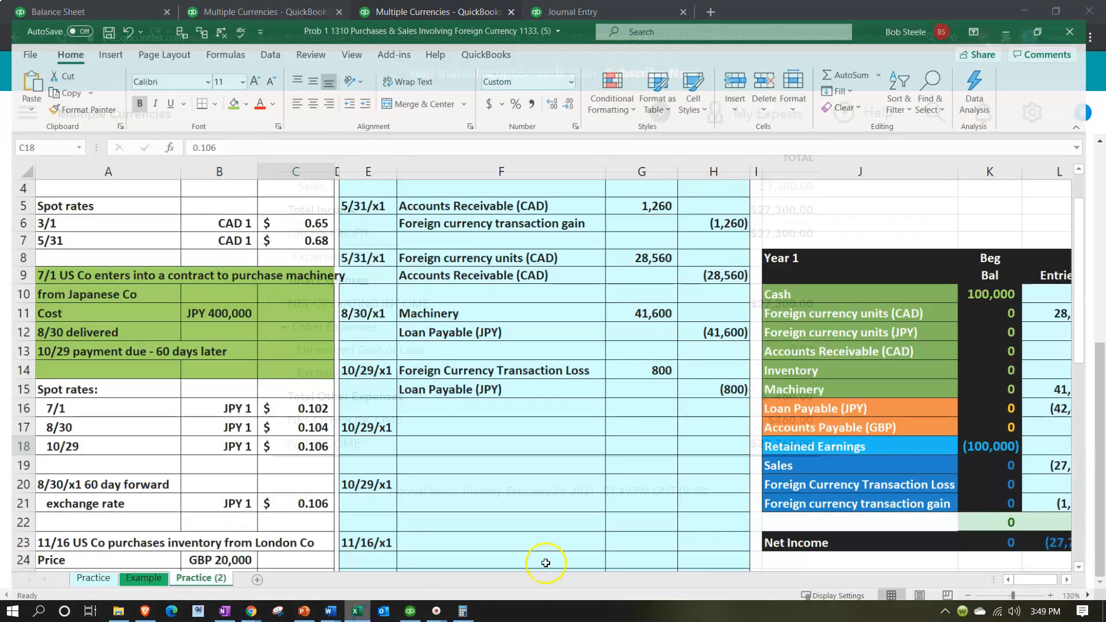
pyautogui.click(958, 455)
pyautogui.press('Right')
pyautogui.press('Right')
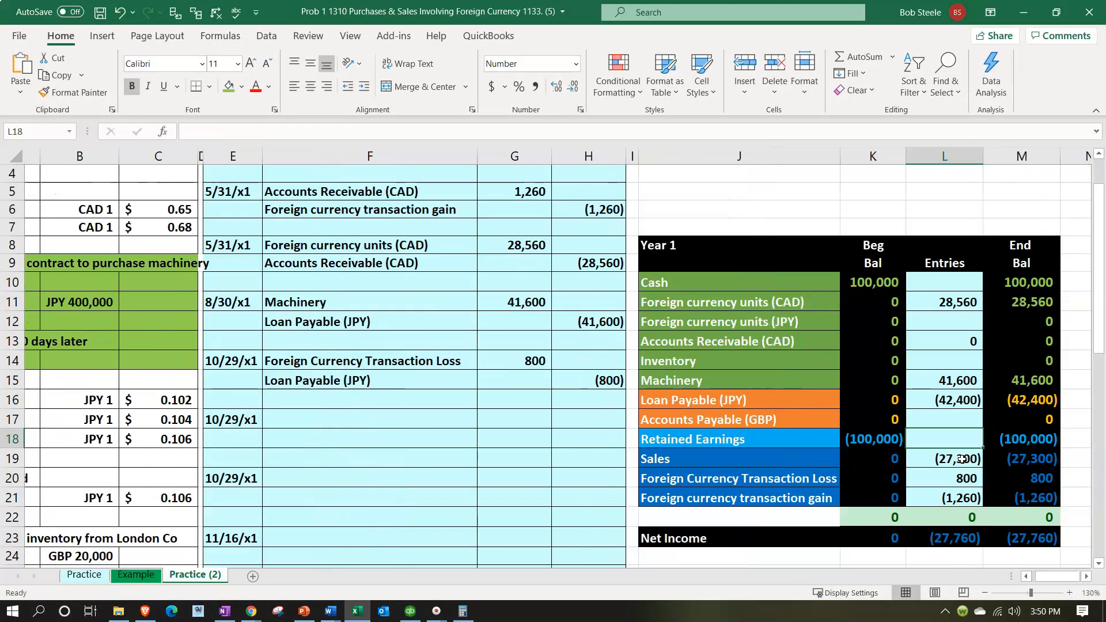
pyautogui.press('Right')
pyautogui.scroll(-1, 991, 444)
pyautogui.moveTo(1022, 425); pyautogui.dragTo(1019, 444)
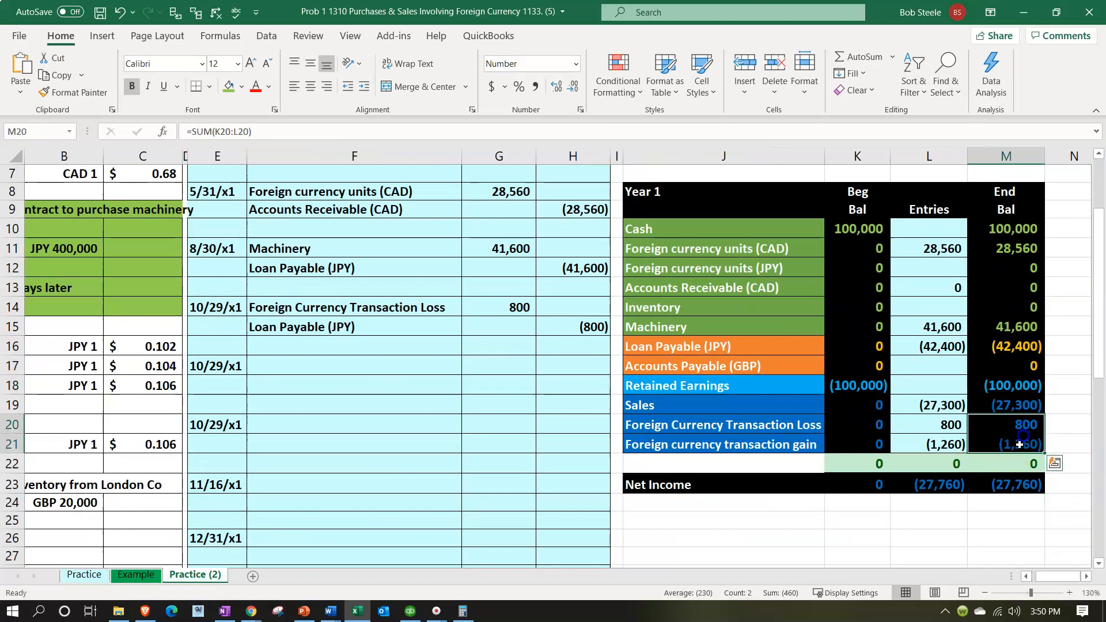
# - Switch back to QuickBooks Online and rerun the Profit and Loss report with the end date set to 10/30/2020
pyautogui.click(358, 613)
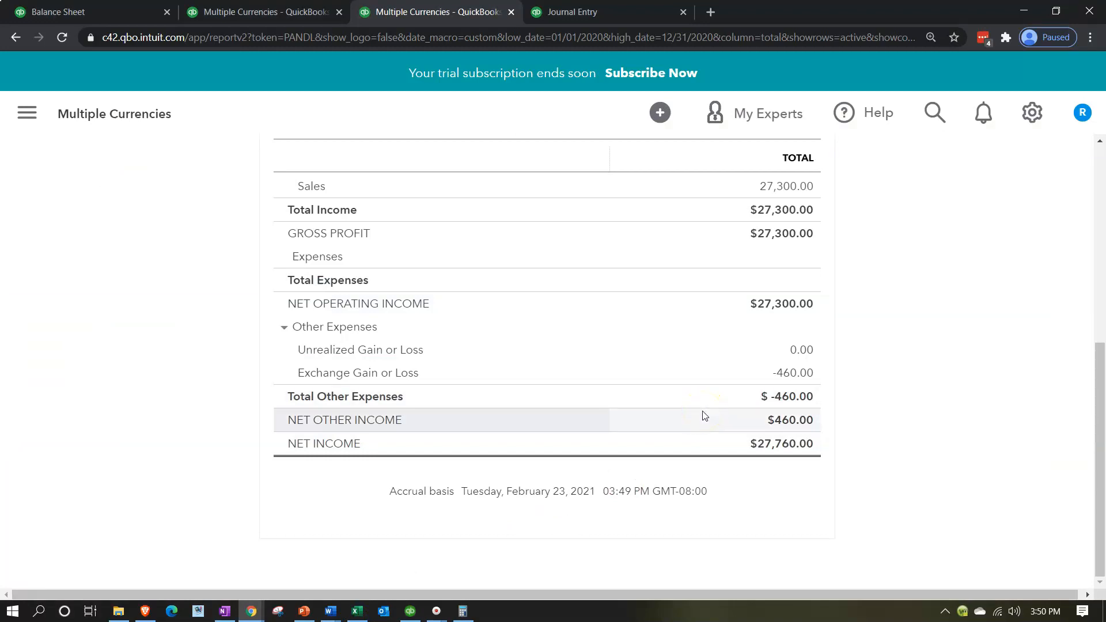
pyautogui.click(696, 423)
pyautogui.scroll(7, 697, 423)
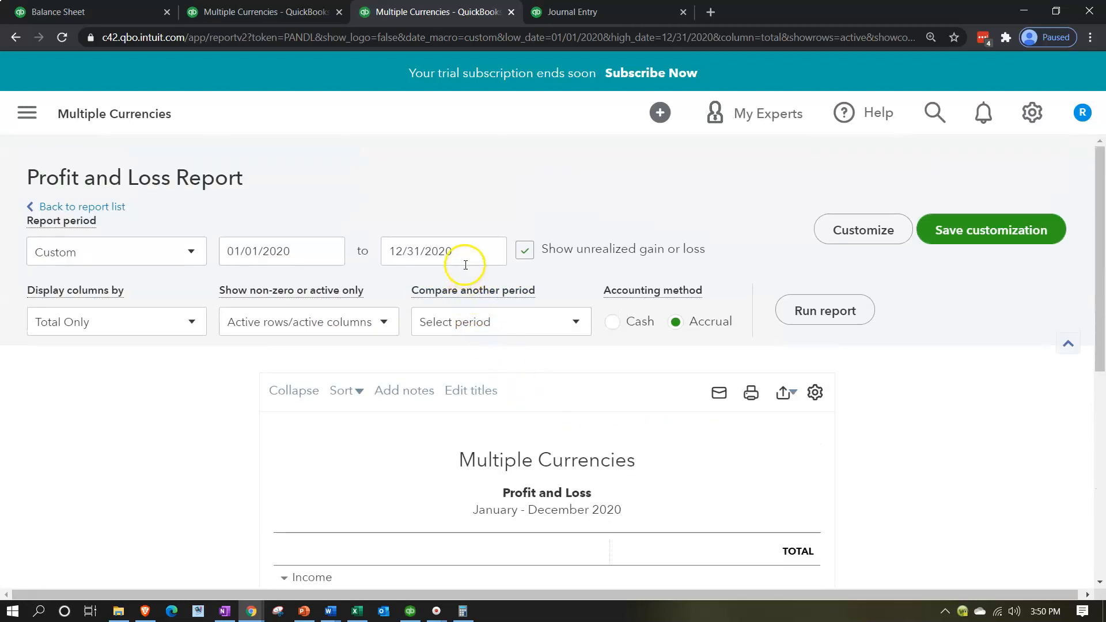
pyautogui.click(465, 265)
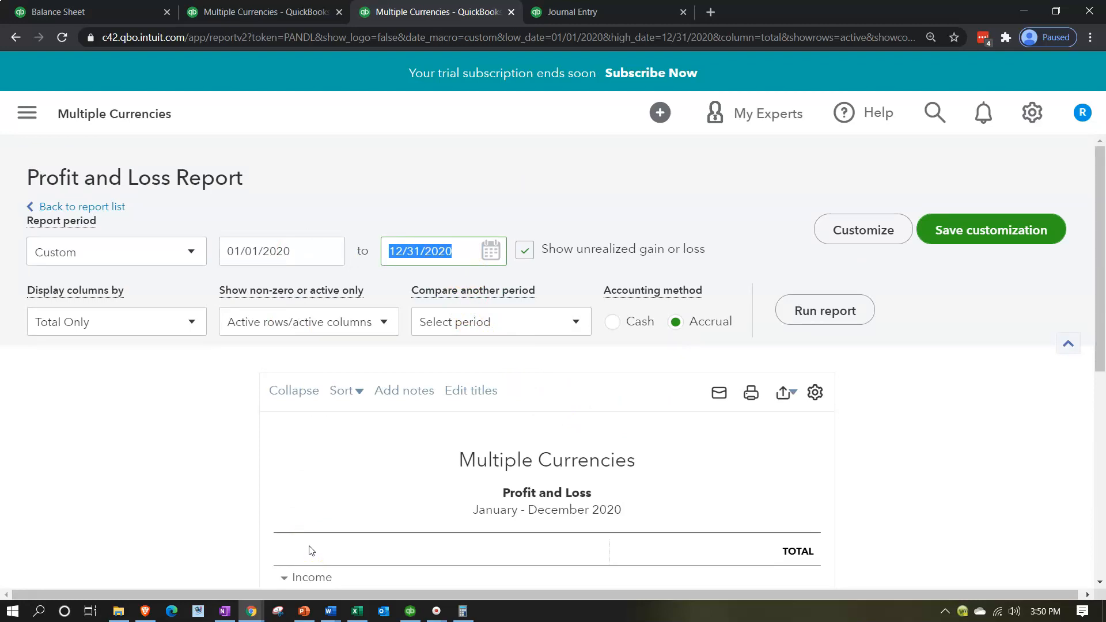
pyautogui.write('10')
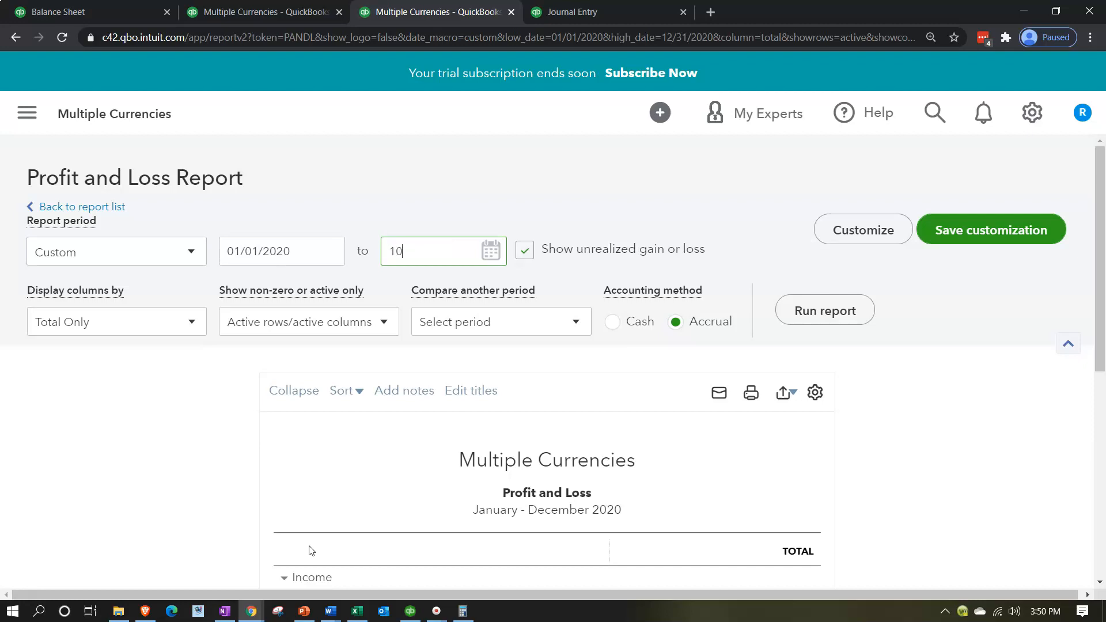
pyautogui.write('/30/2020')
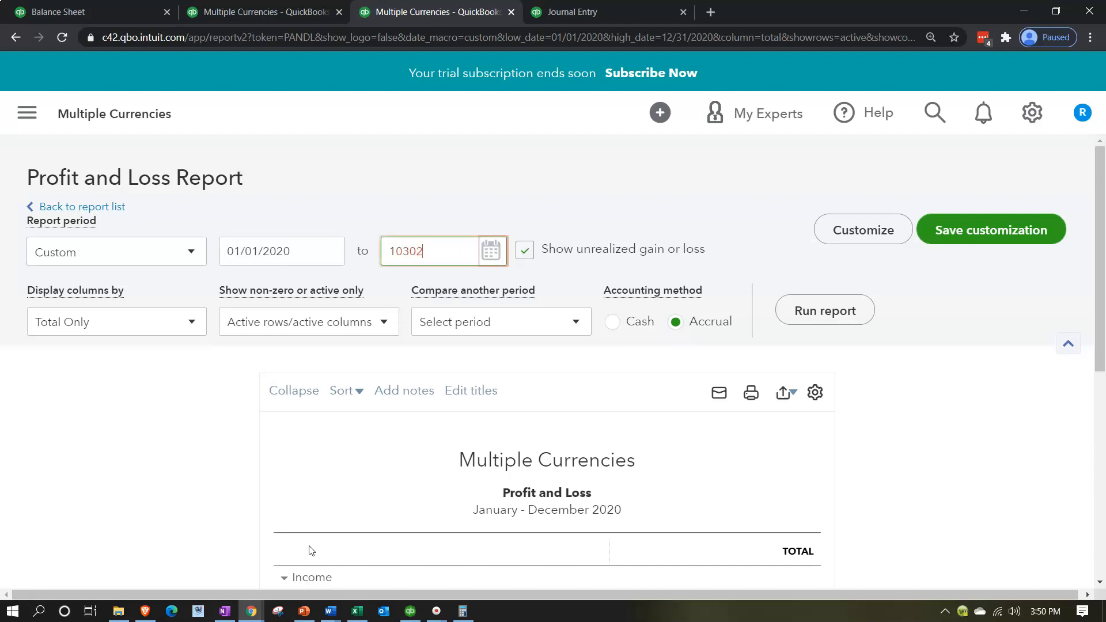
pyautogui.press('Tab')
pyautogui.click(370, 567)
pyautogui.click(786, 312)
pyautogui.scroll(-7, 363, 420)
pyautogui.scroll(1, 323, 456)
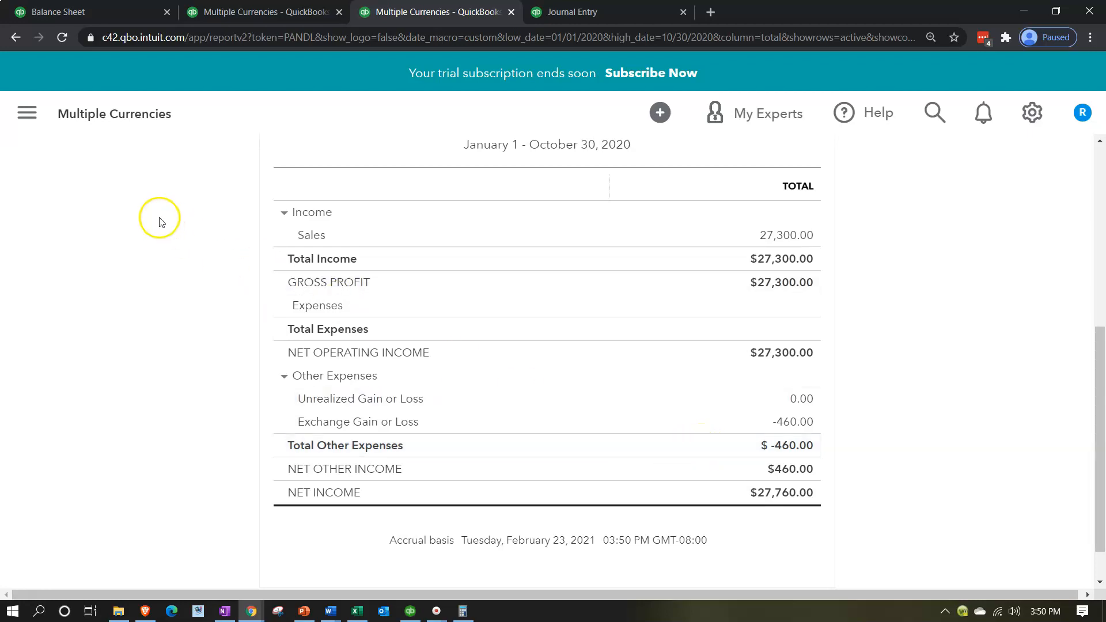
pyautogui.click(28, 115)
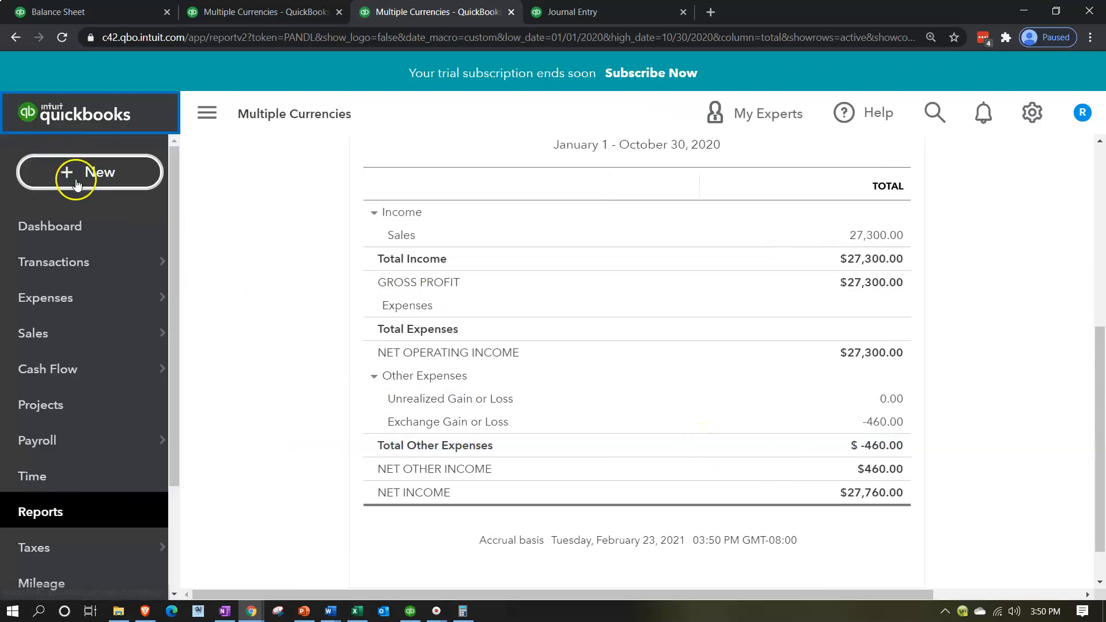
pyautogui.click(76, 179)
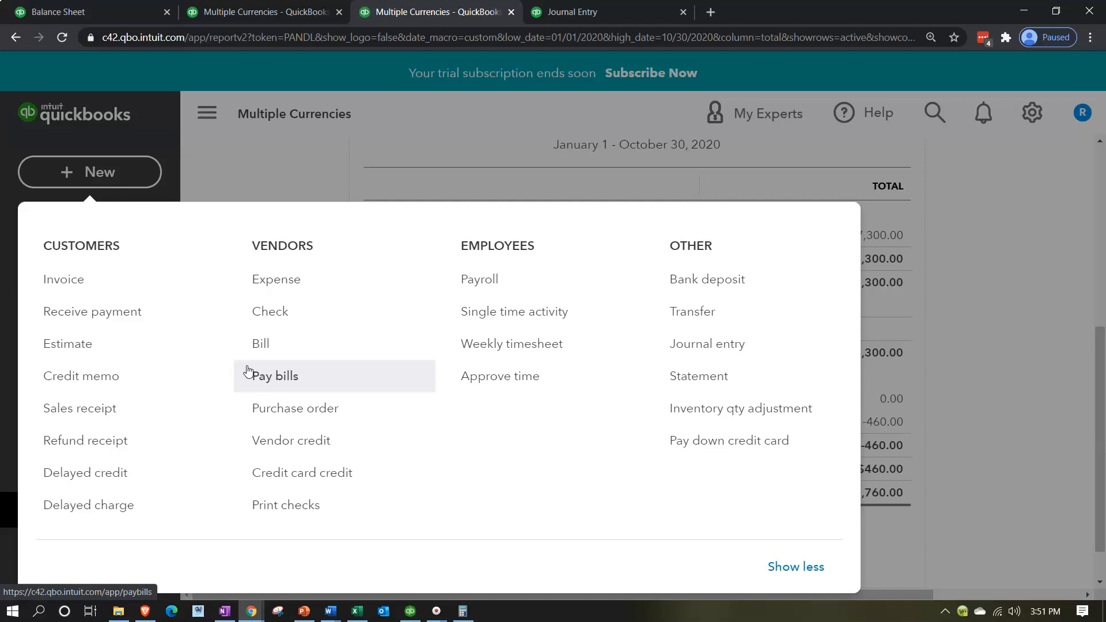
pyautogui.click(298, 174)
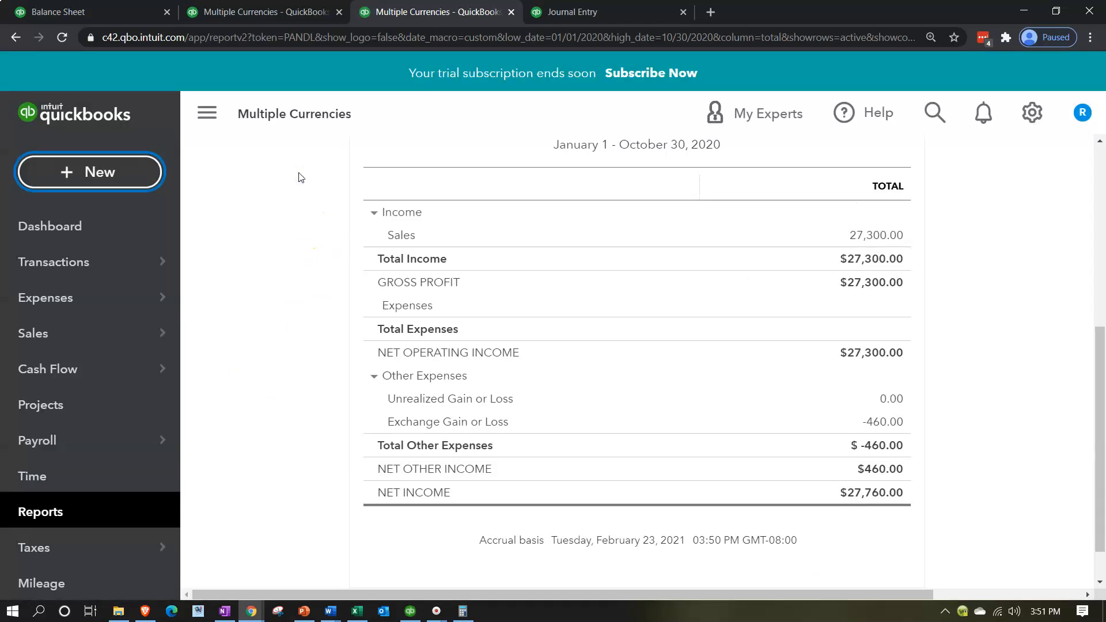
# - Return to Journal Entry #4 and close it without saving
pyautogui.click(587, 14)
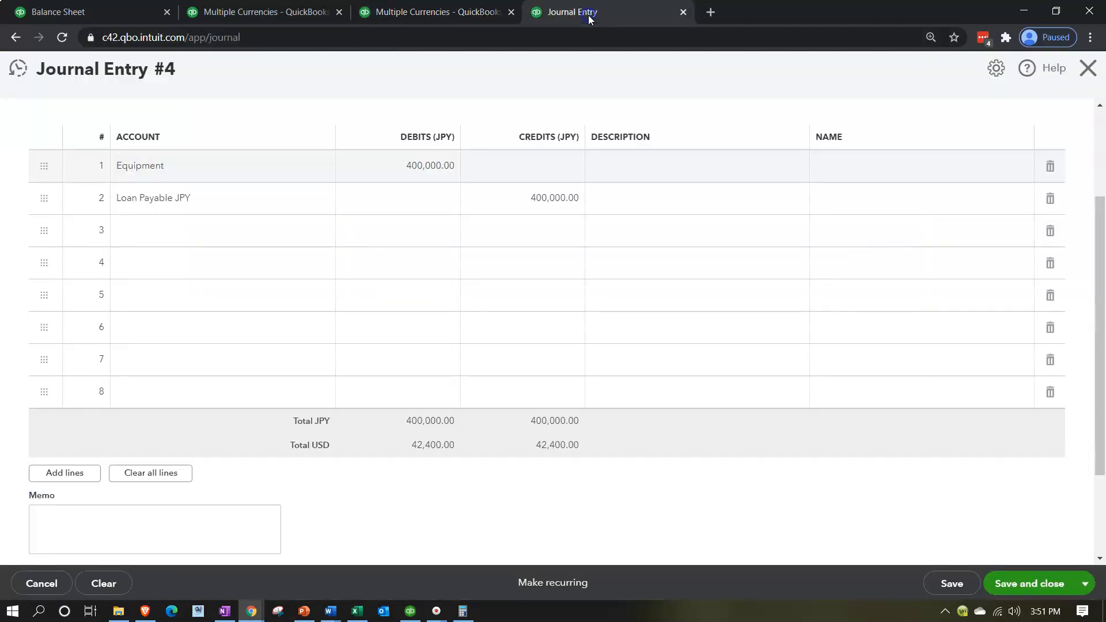
pyautogui.click(1083, 73)
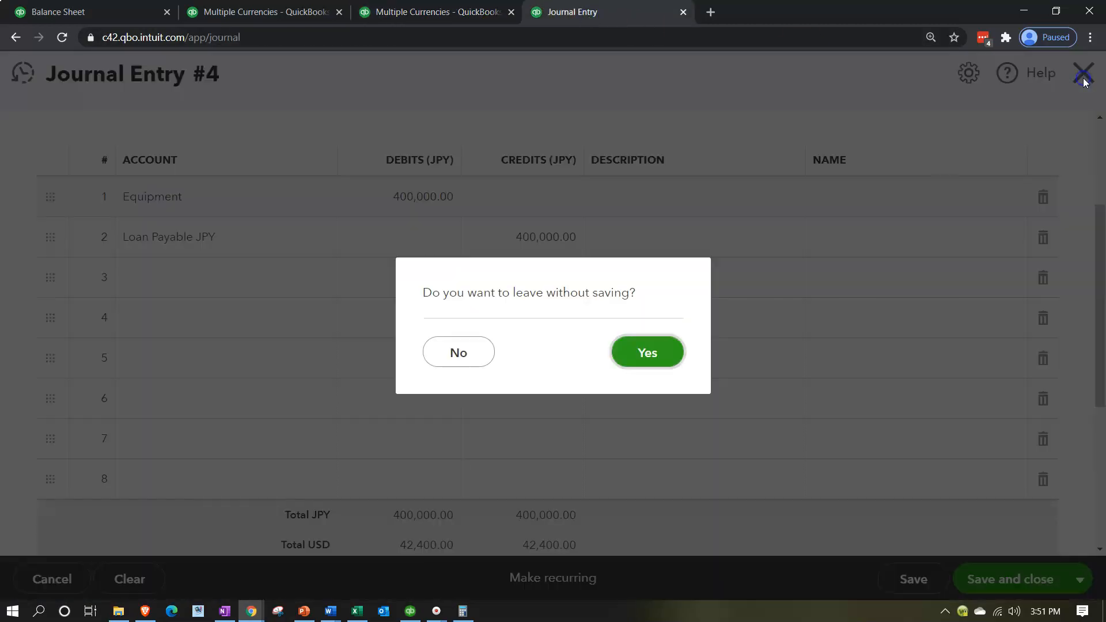
pyautogui.click(650, 353)
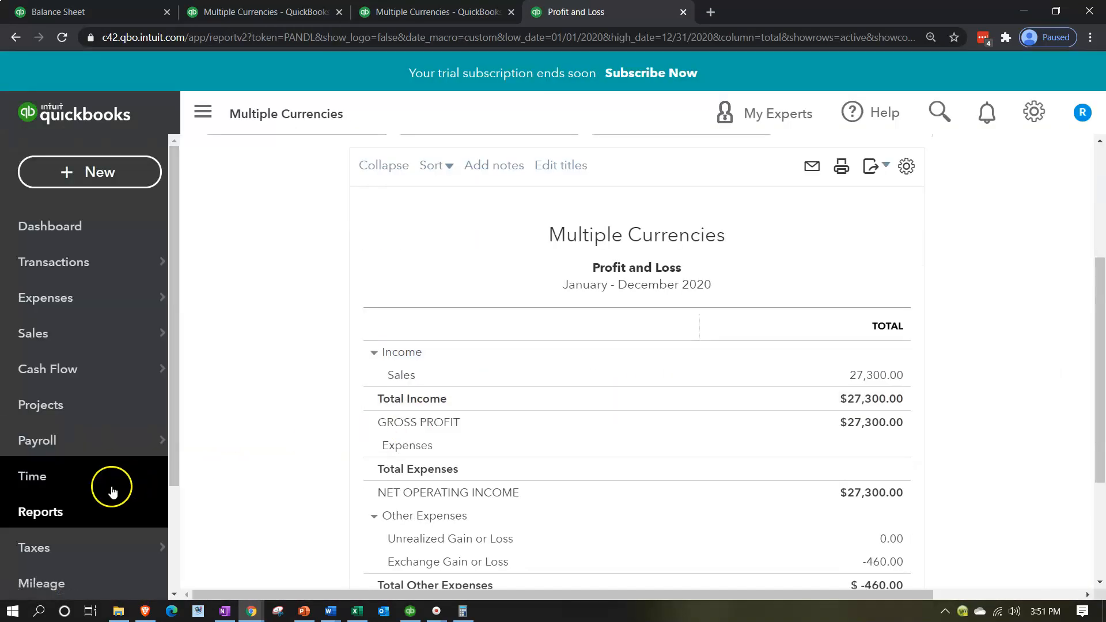
# - Search the report list for "tria" and open the Trial Balance report
pyautogui.click(71, 517)
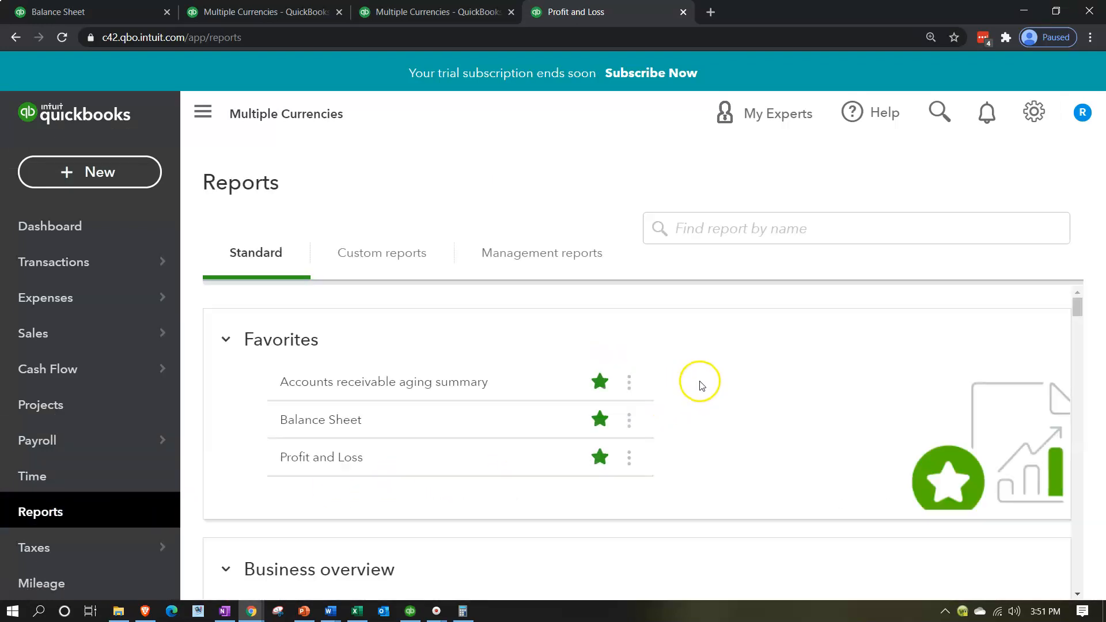
pyautogui.click(718, 347)
pyautogui.write('tr')
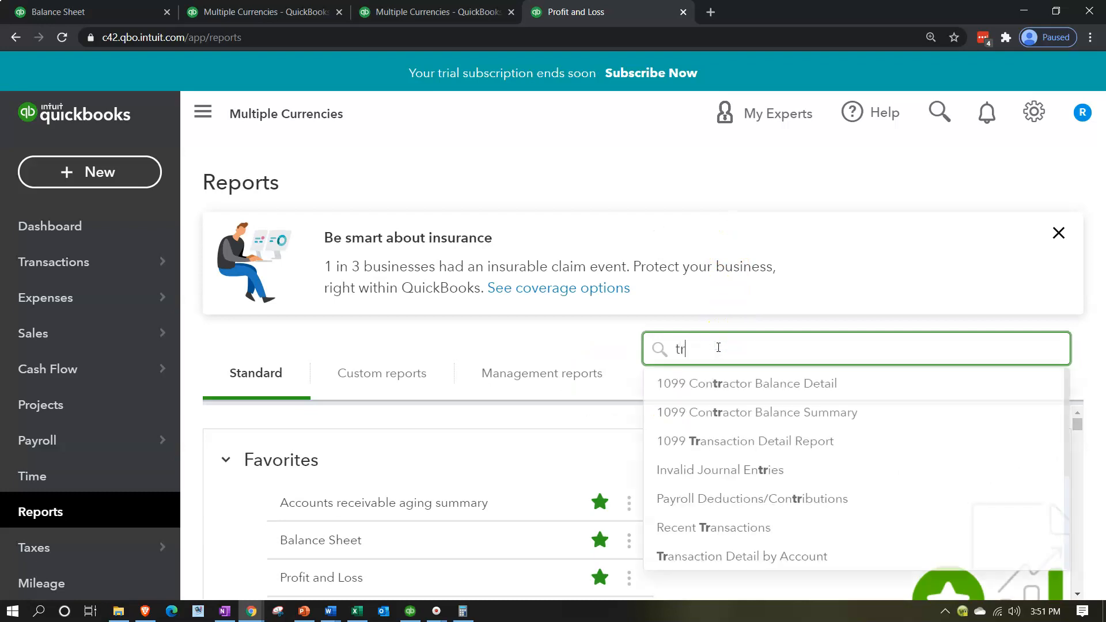
pyautogui.write('aia')
pyautogui.press('Down')
pyautogui.press('Return')
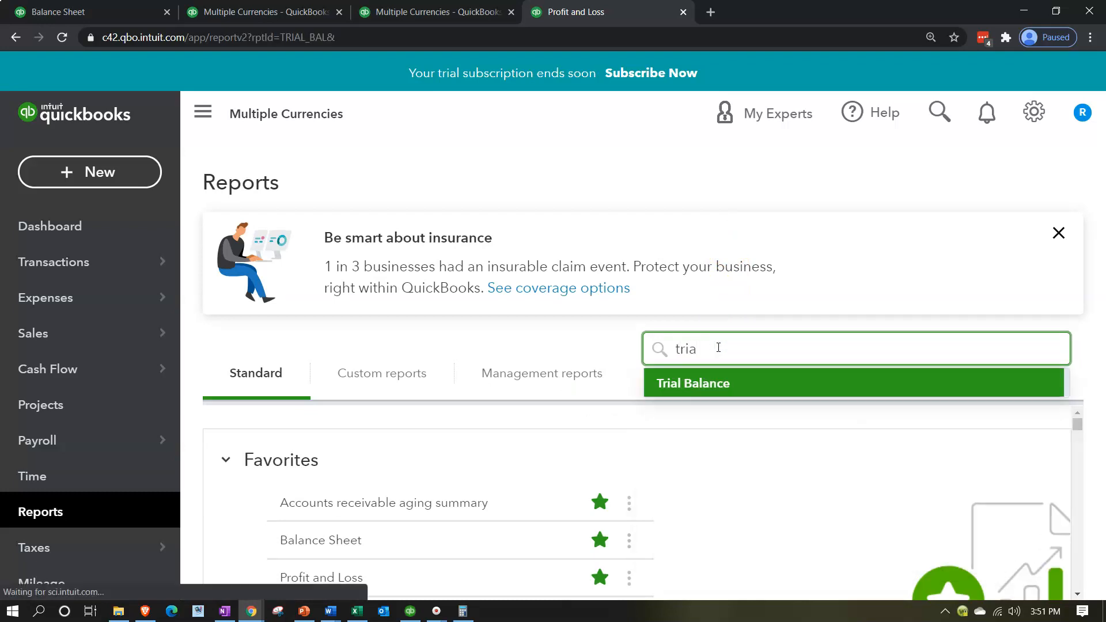
# - Run the Trial Balance for 01/01/2020 to 12/31/2020, and collapse the navigation sidebar and enlarge the page for reading
pyautogui.scroll(-4, 461, 420)
pyautogui.scroll(4, 461, 420)
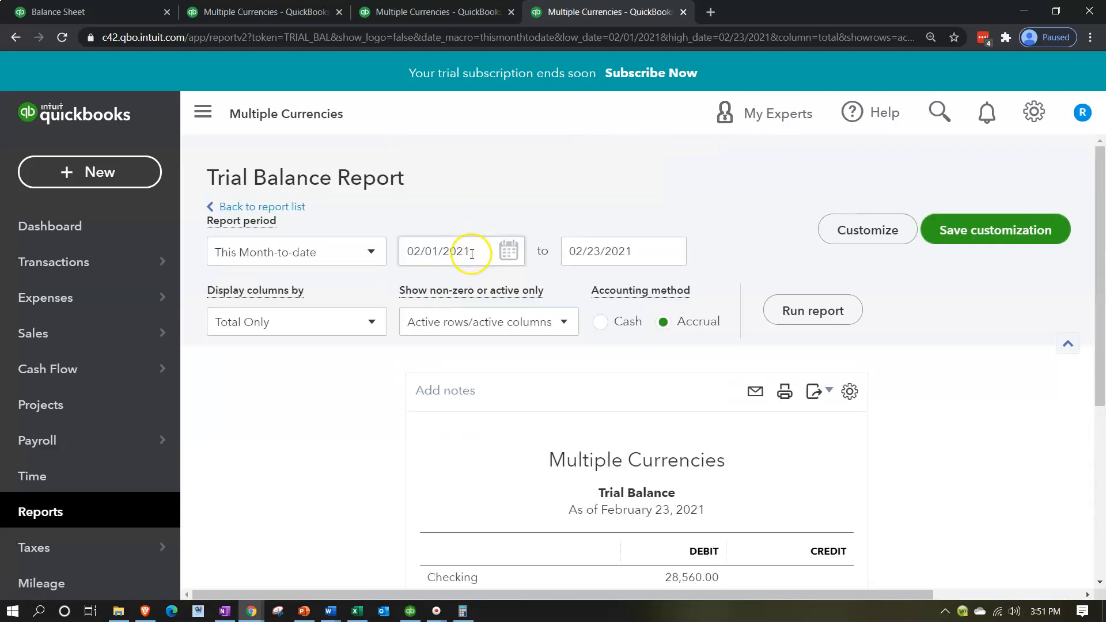
pyautogui.click(471, 254)
pyautogui.write('010120')
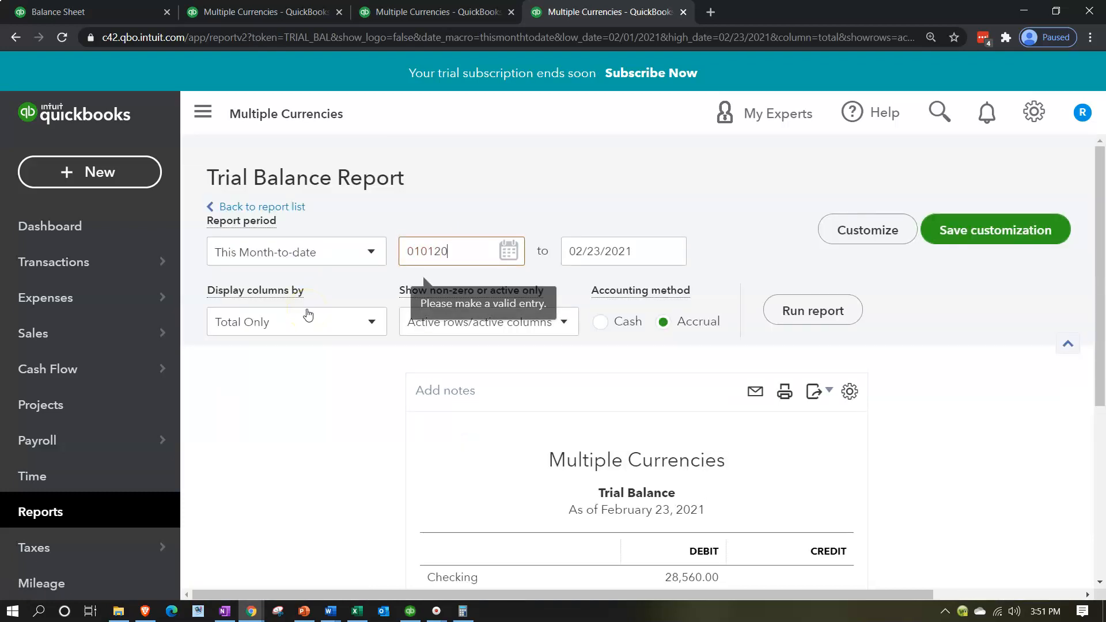
pyautogui.press('Tab')
pyautogui.write('123120')
pyautogui.press('Tab')
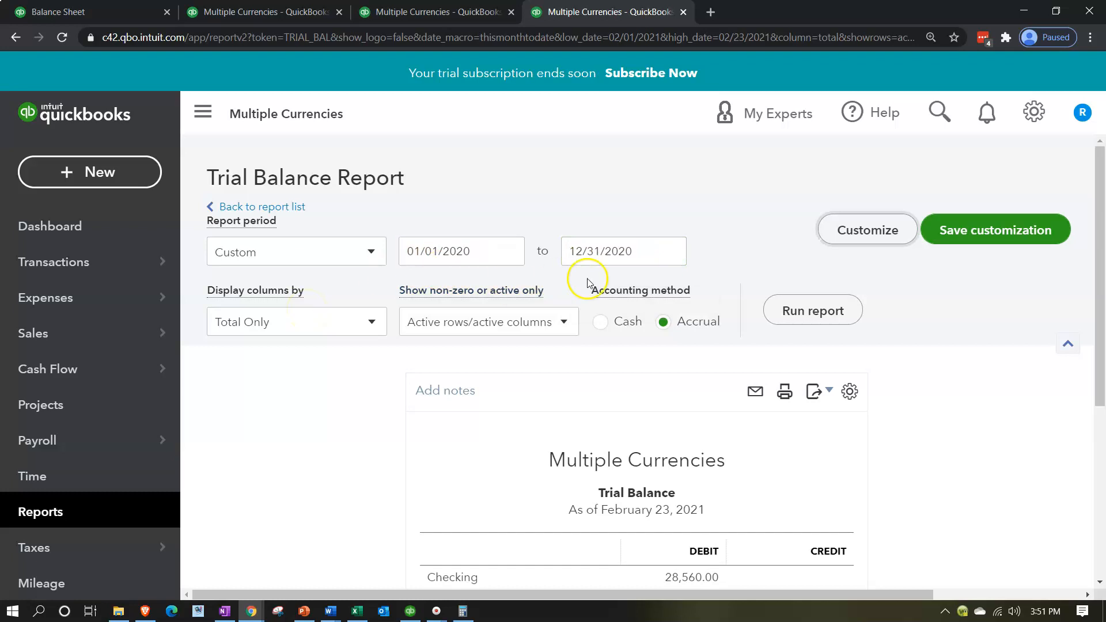
pyautogui.click(797, 314)
pyautogui.click(201, 112)
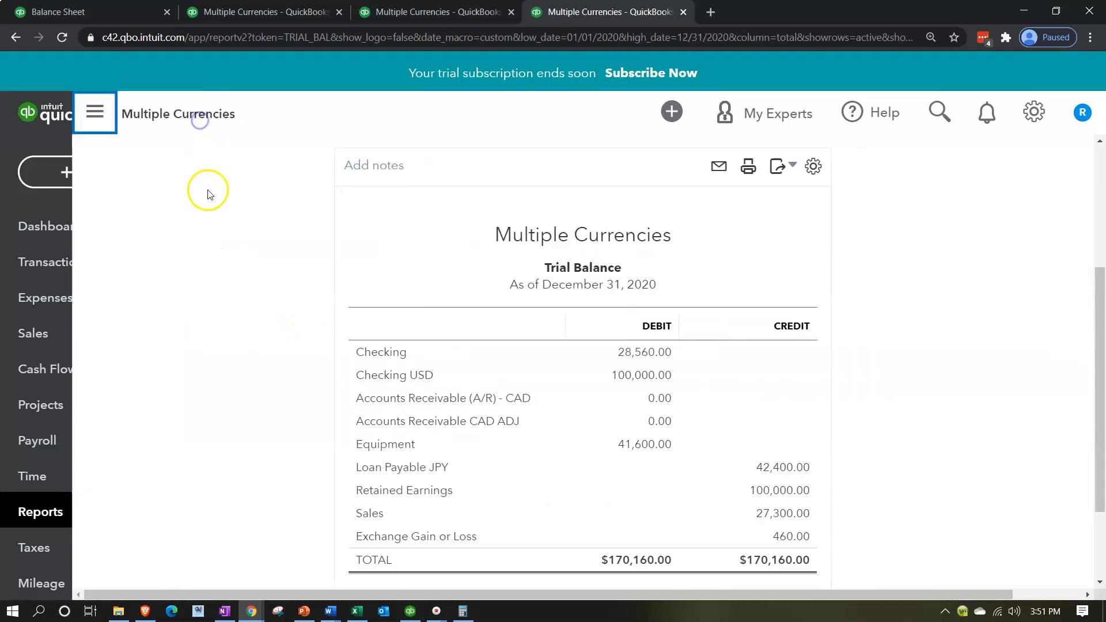
pyautogui.hotkey('ctrl', '+')
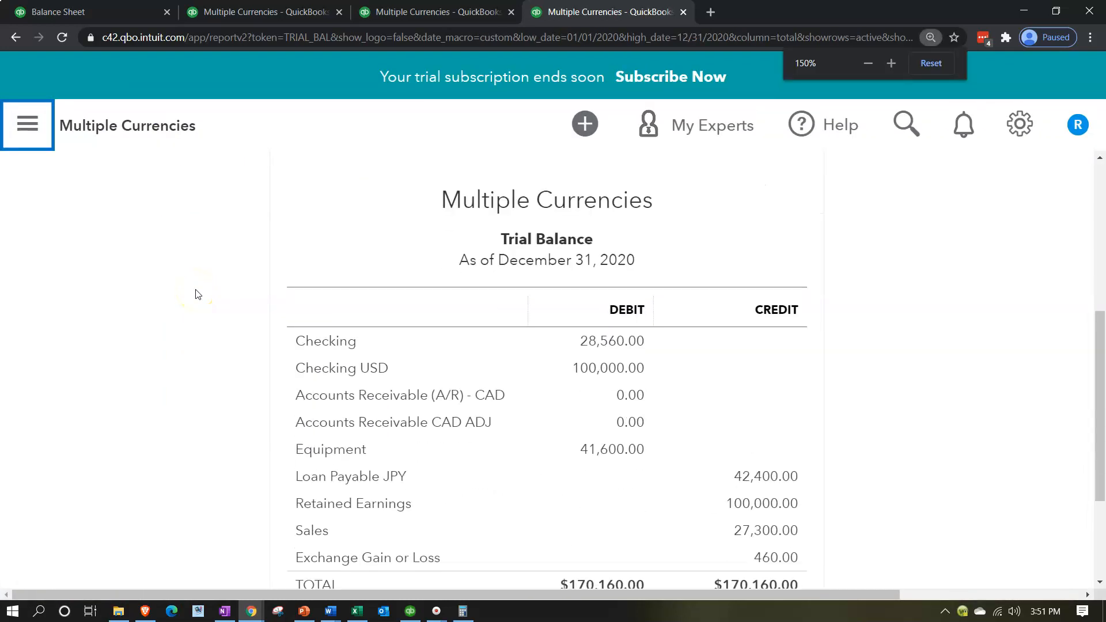
pyautogui.scroll(-2, 271, 365)
# - Compare the ending balances in the Excel worksheet with the QuickBooks Online trial balance, alternating between the two
pyautogui.click(355, 612)
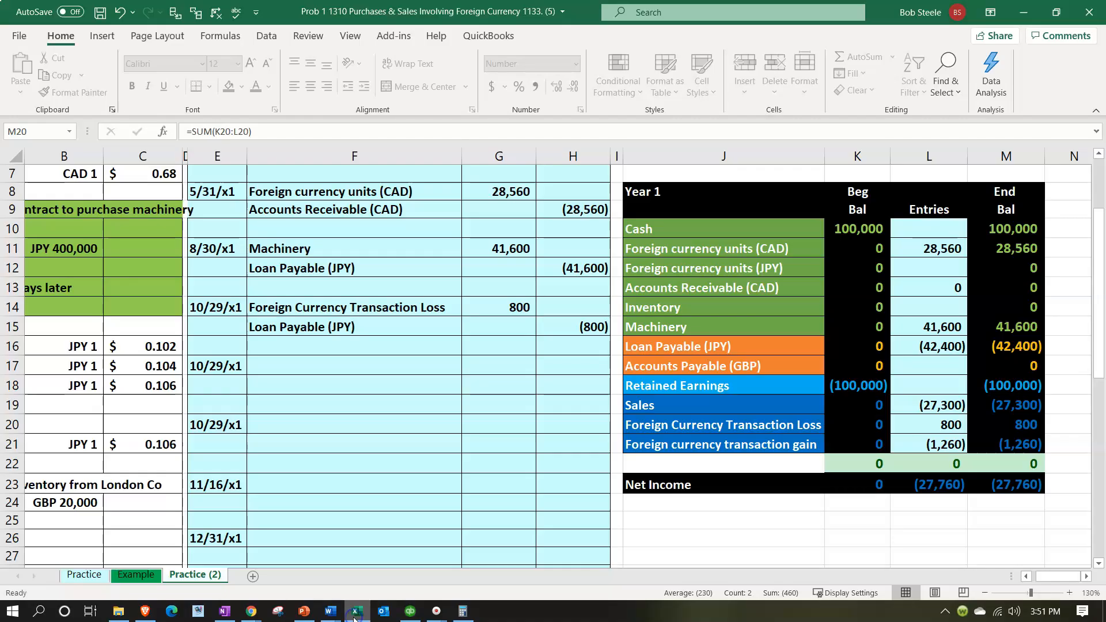
pyautogui.click(1012, 269)
pyautogui.press('Right')
pyautogui.press('Right')
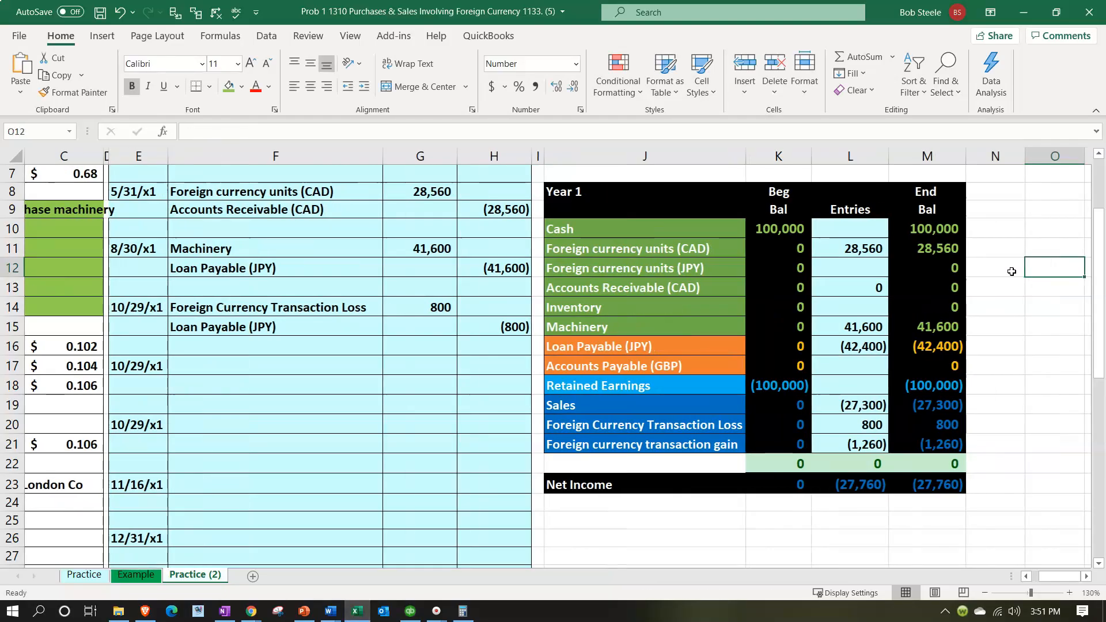
pyautogui.click(361, 616)
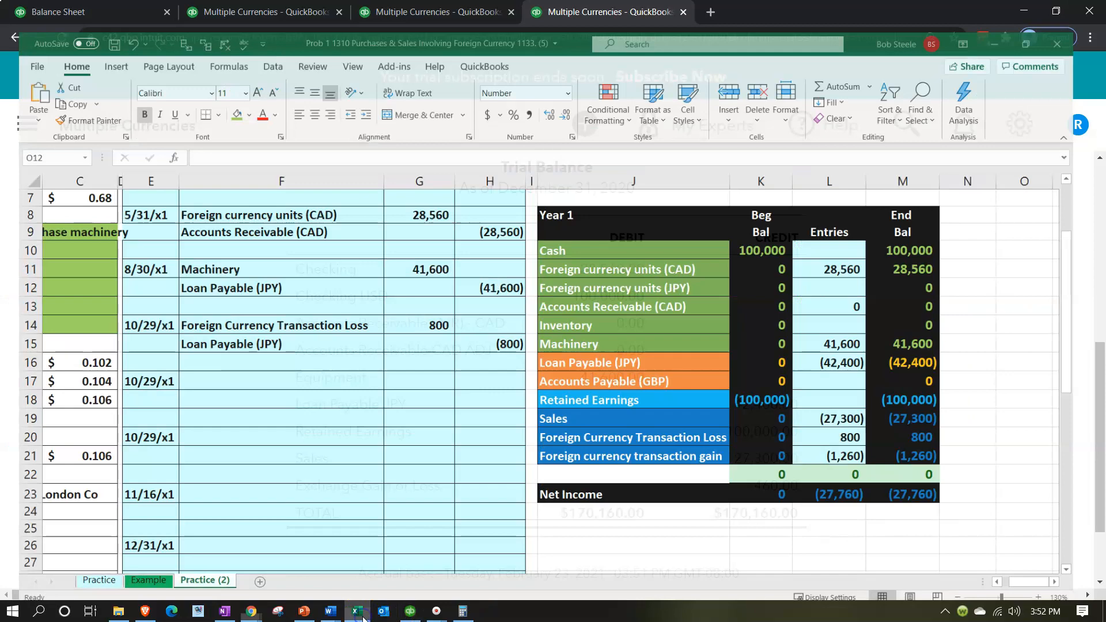
pyautogui.click(362, 615)
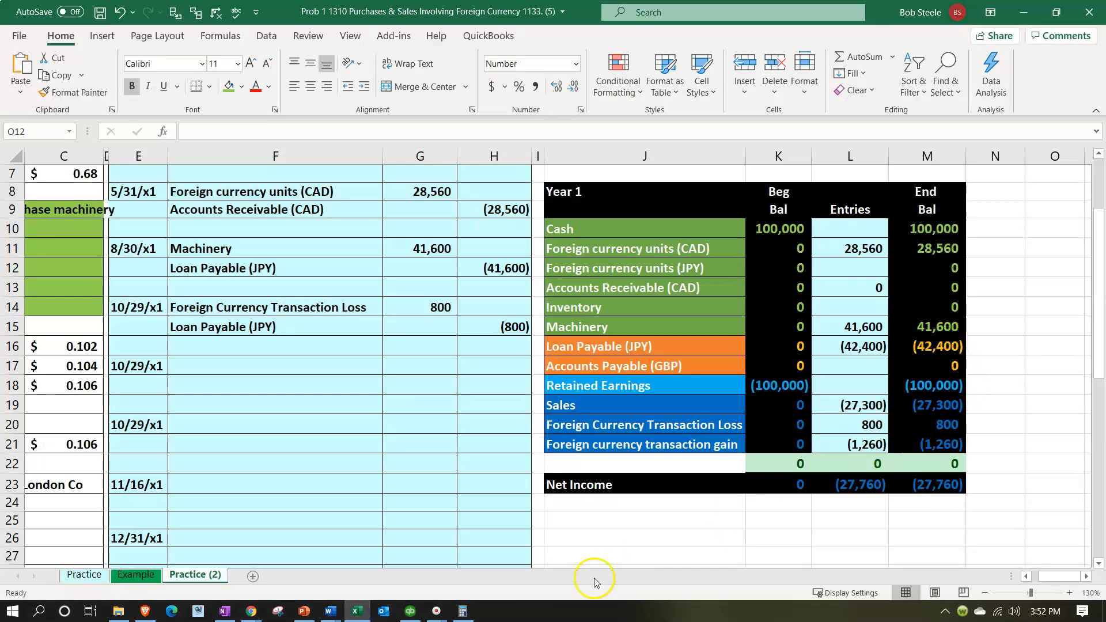
pyautogui.click(357, 612)
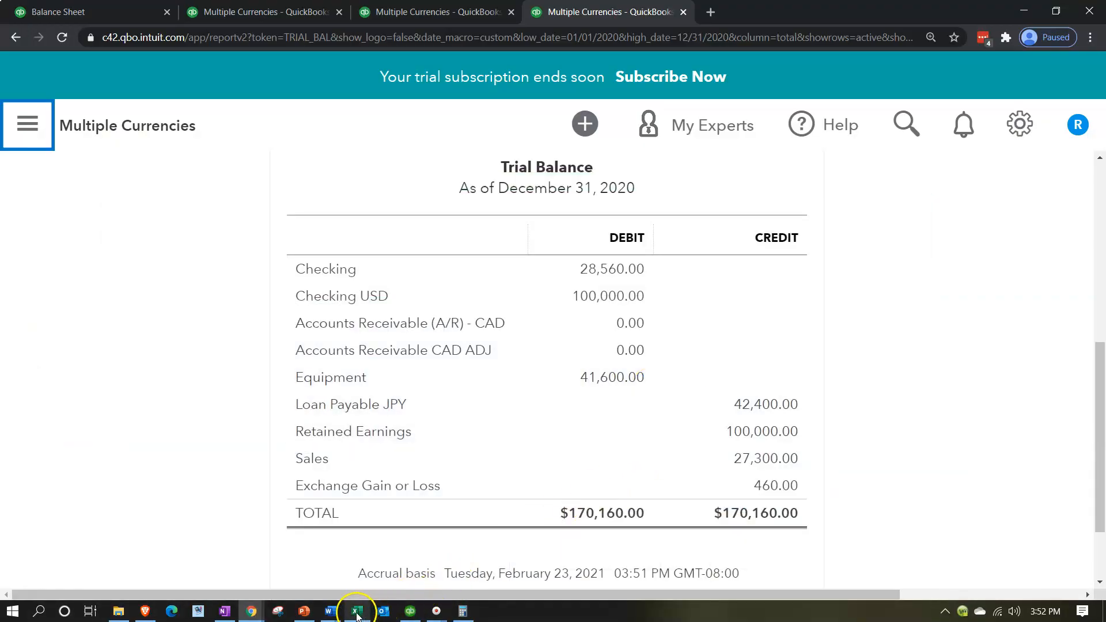
# - Switch to the Excel worksheet and select M20:M21 to check the net foreign currency transaction loss and gain against the trial balance
pyautogui.moveTo(348, 614)
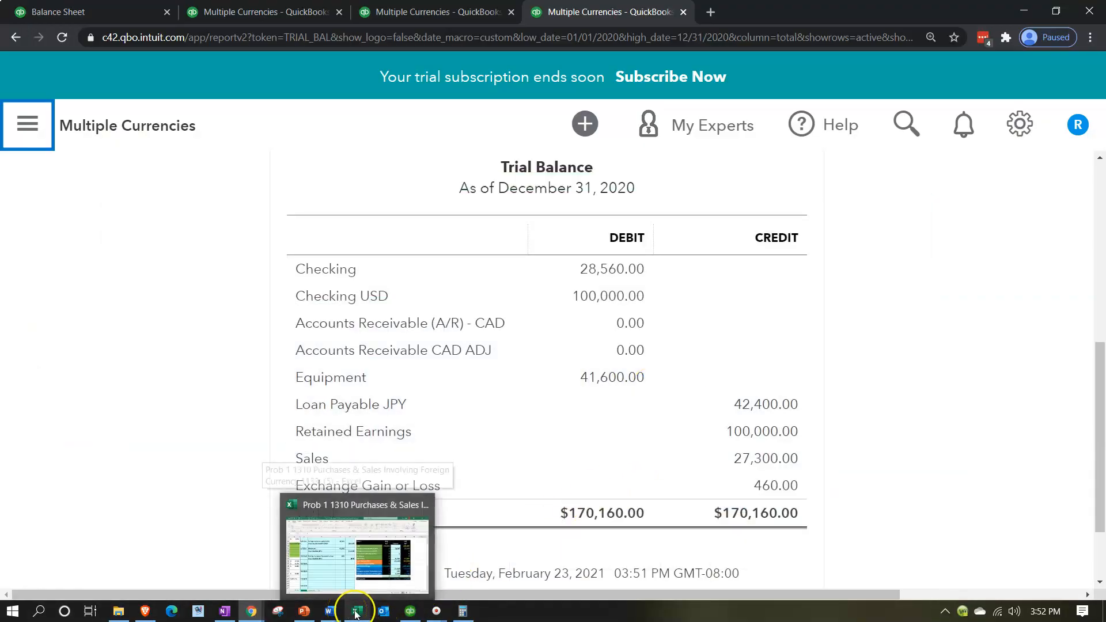
pyautogui.click(356, 611)
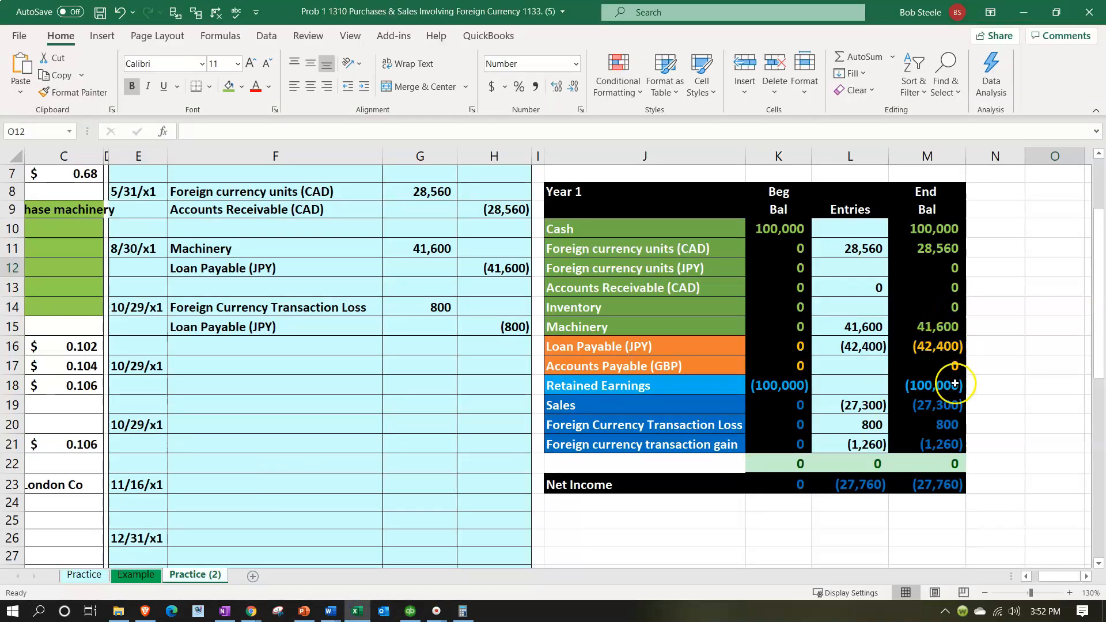
pyautogui.moveTo(949, 424); pyautogui.dragTo(953, 443)
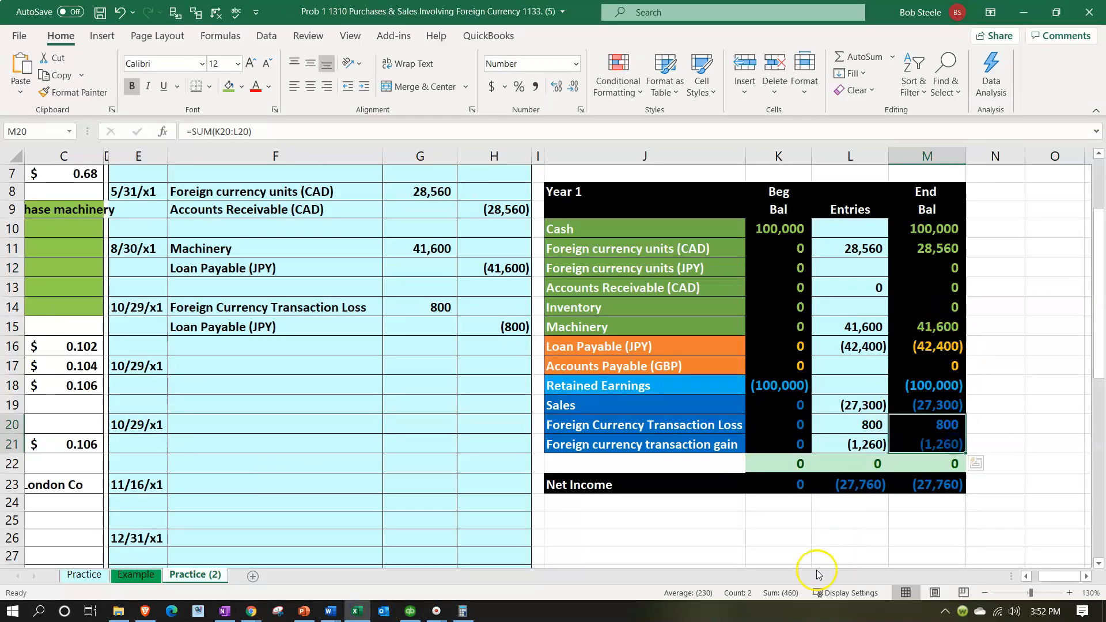